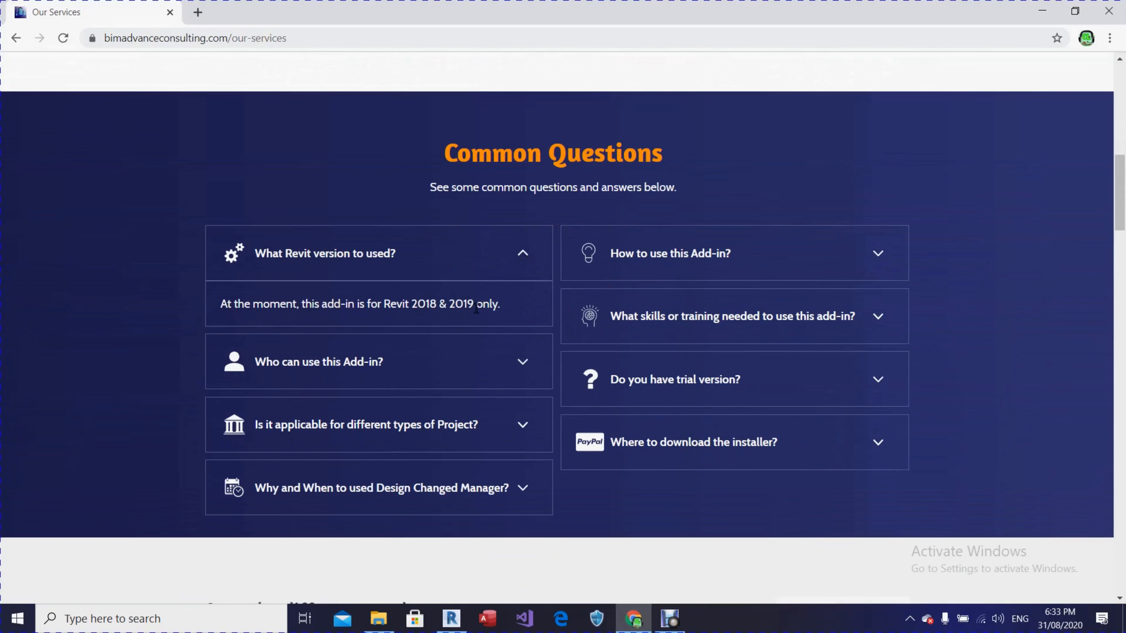
Read the FAQ answers on who can use the add-in, applicable project types, and why and when to use Design Changed Manager.
click(523, 254)
click(528, 322)
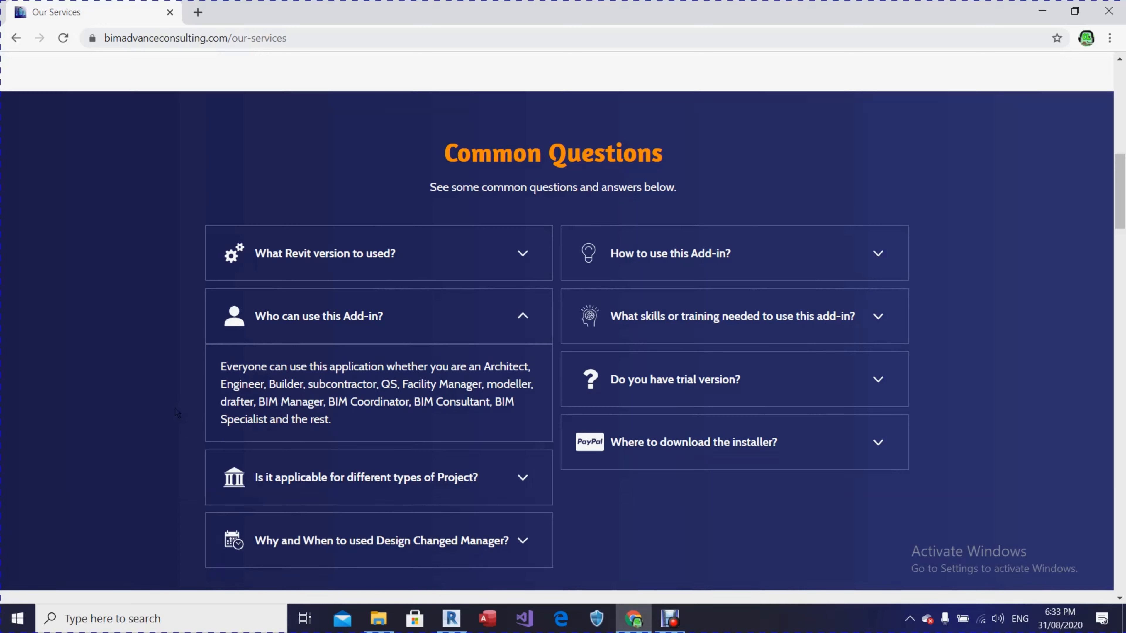
click(251, 294)
scroll(251, 294, down, 1)
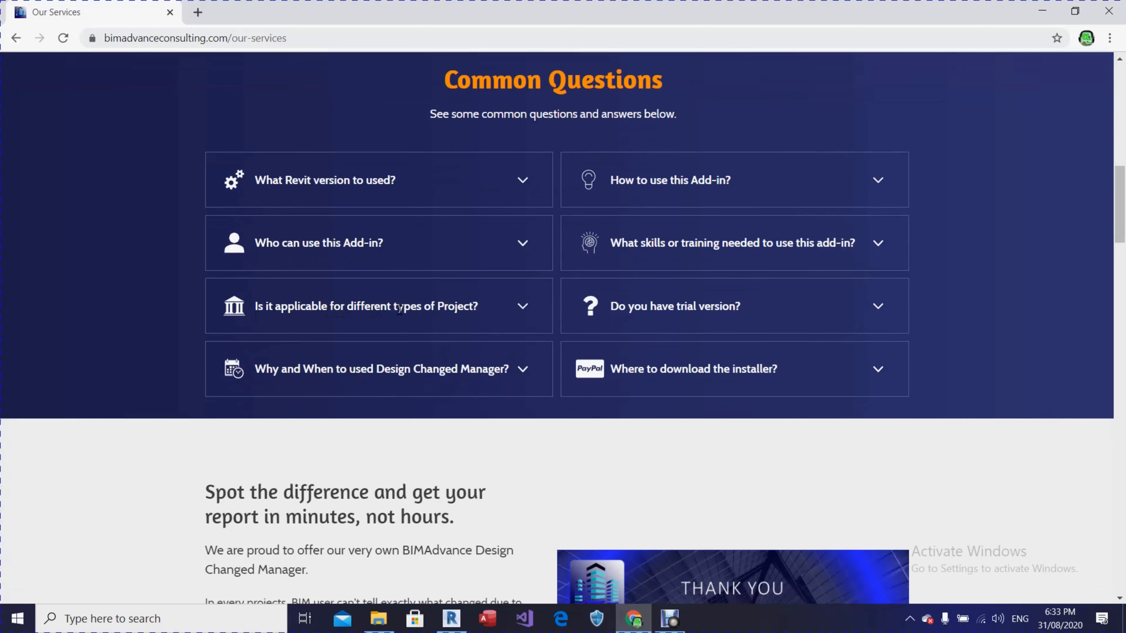
click(526, 309)
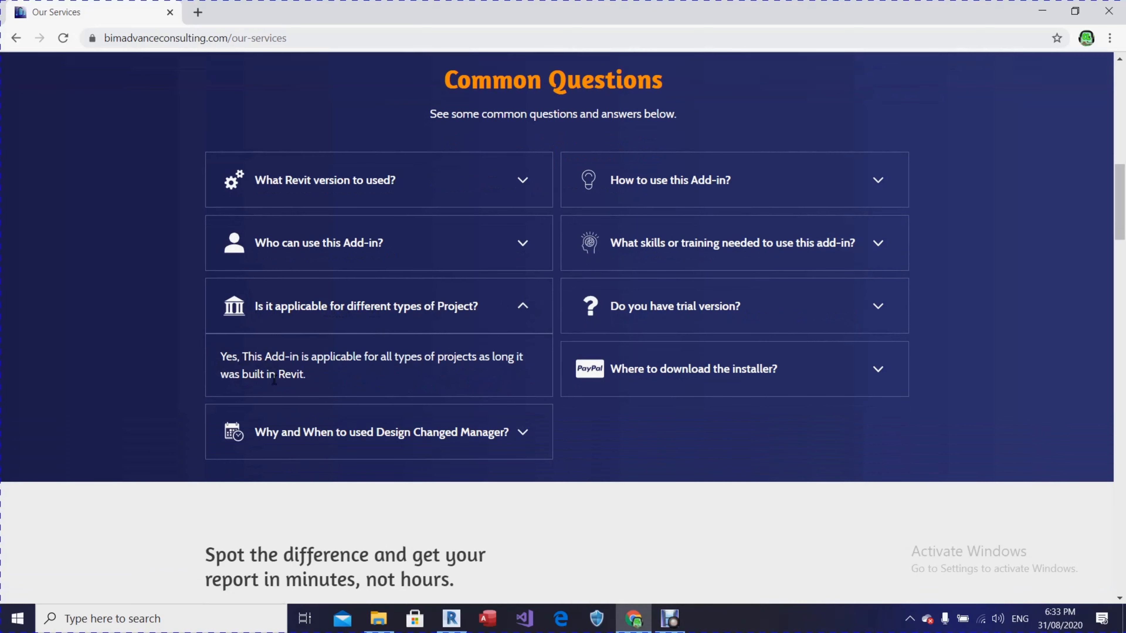
click(287, 379)
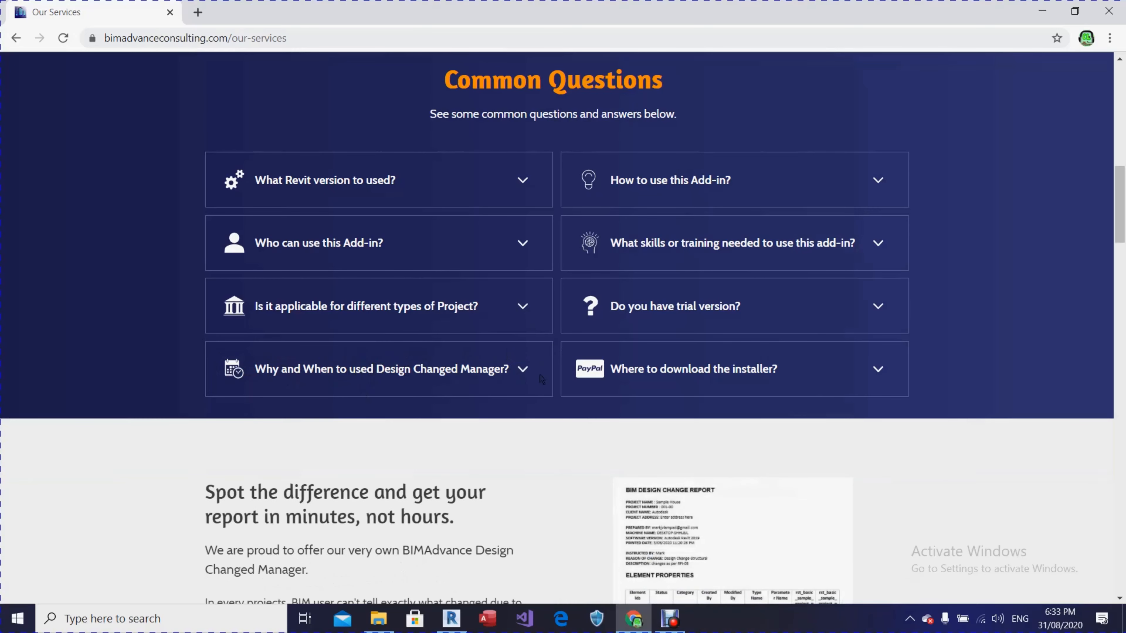
click(522, 379)
scroll(521, 379, down, 1)
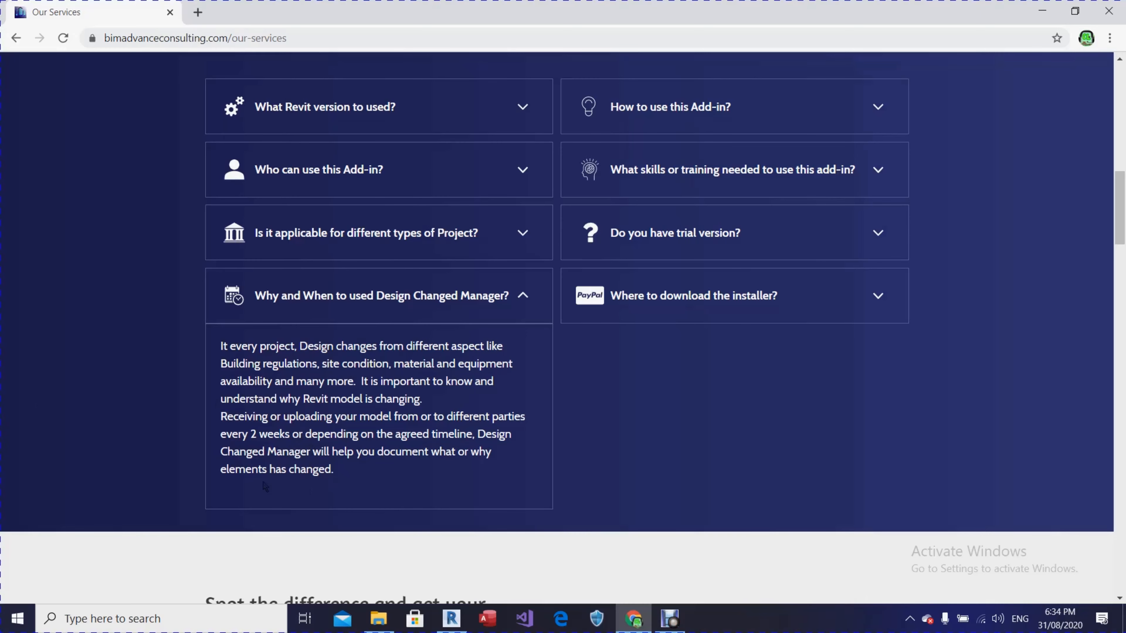
click(515, 303)
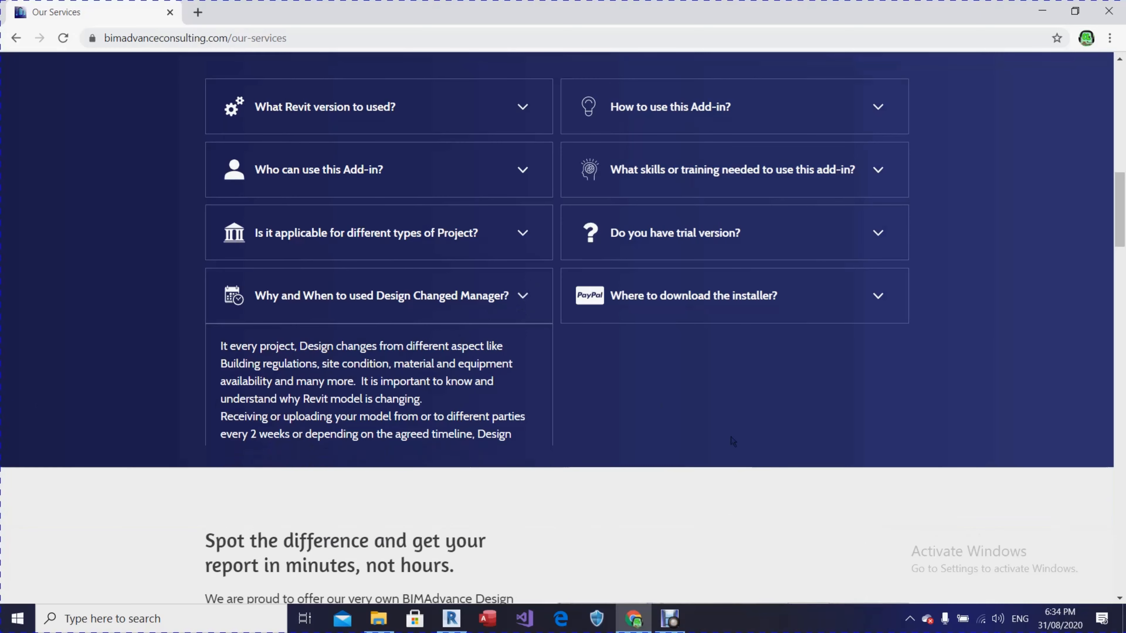
scroll(570, 153, up, 1)
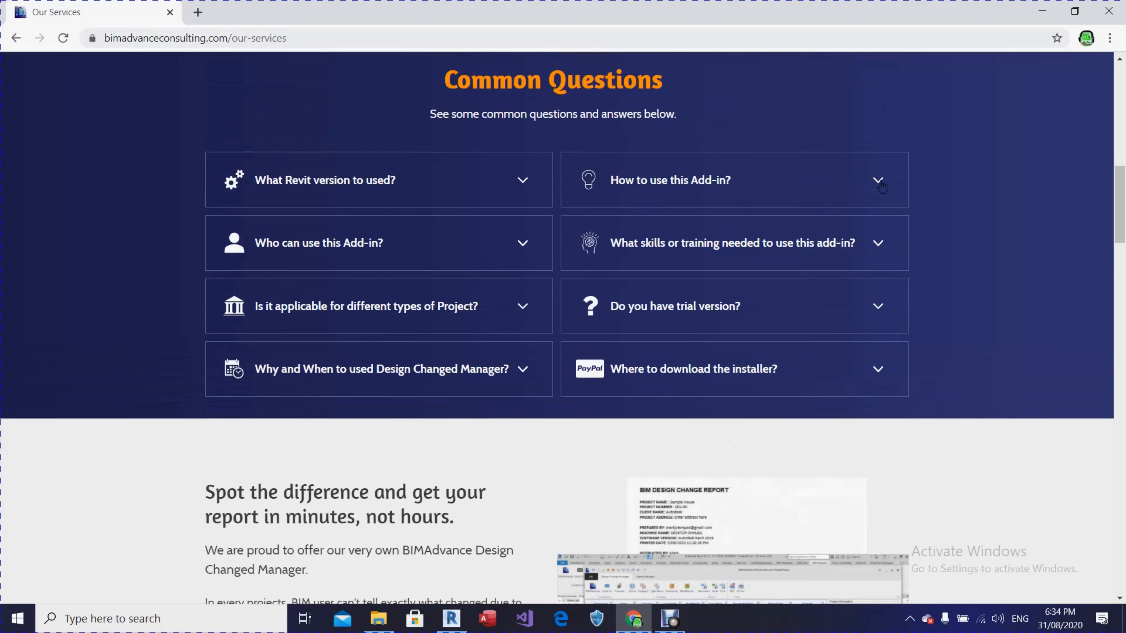
Read the FAQ answers on how to use the add-in, required skills or training, trial version availability and where to download the installer.
click(840, 195)
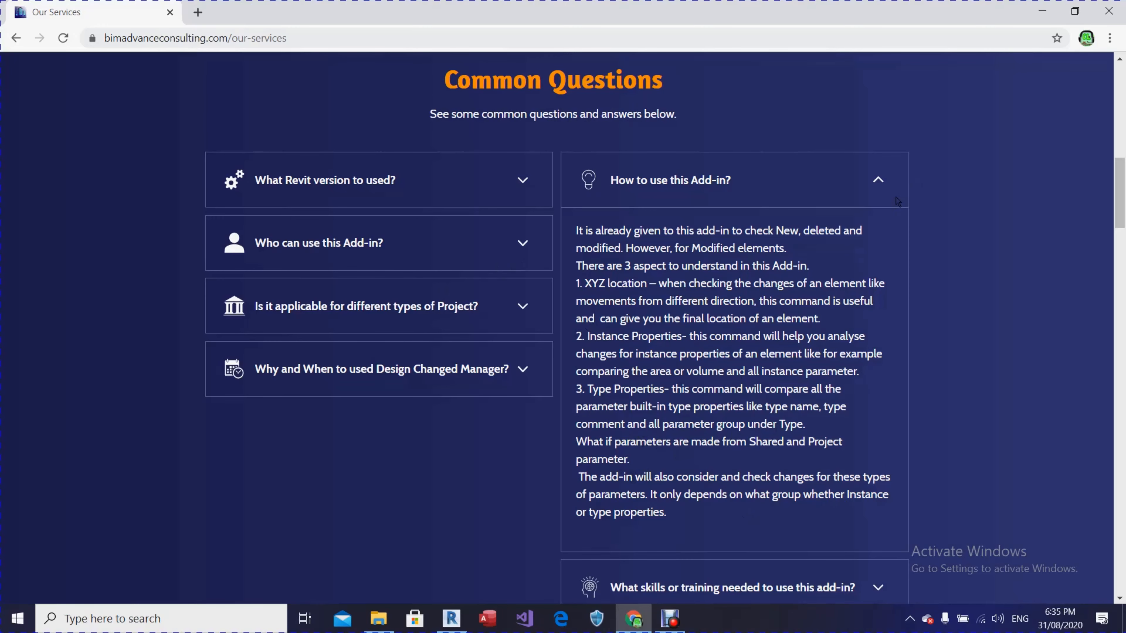
click(876, 182)
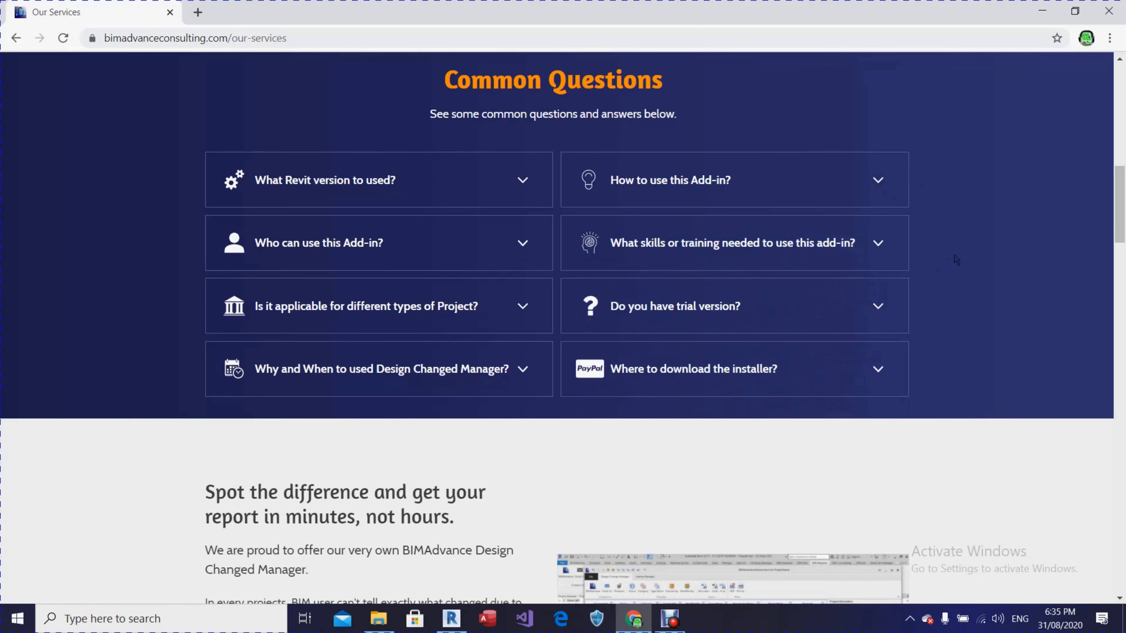
click(878, 246)
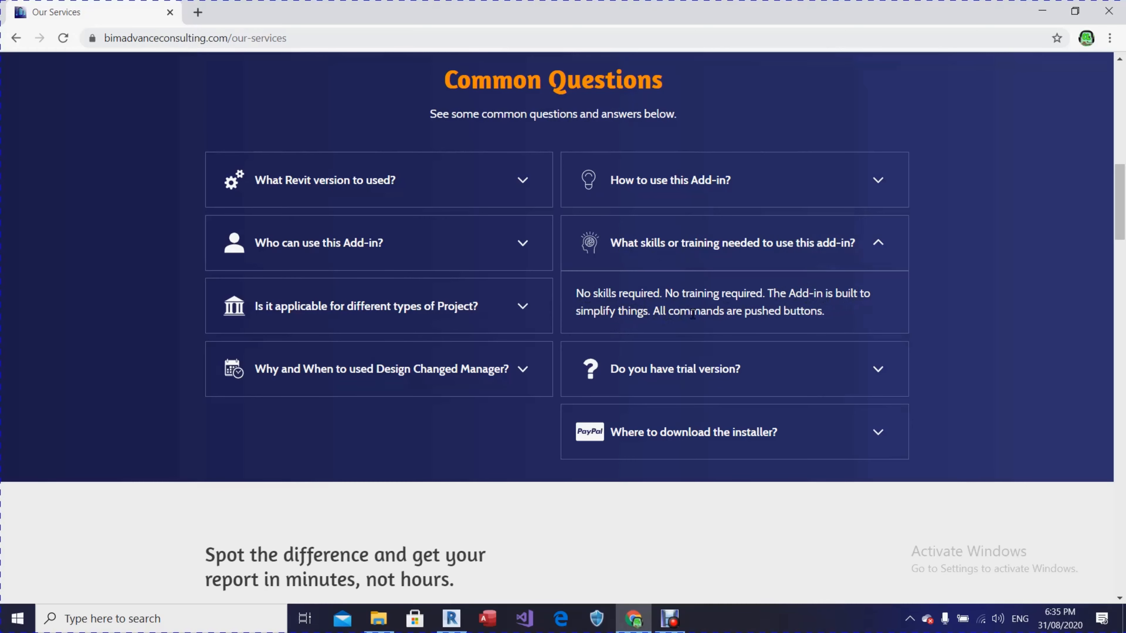
click(878, 244)
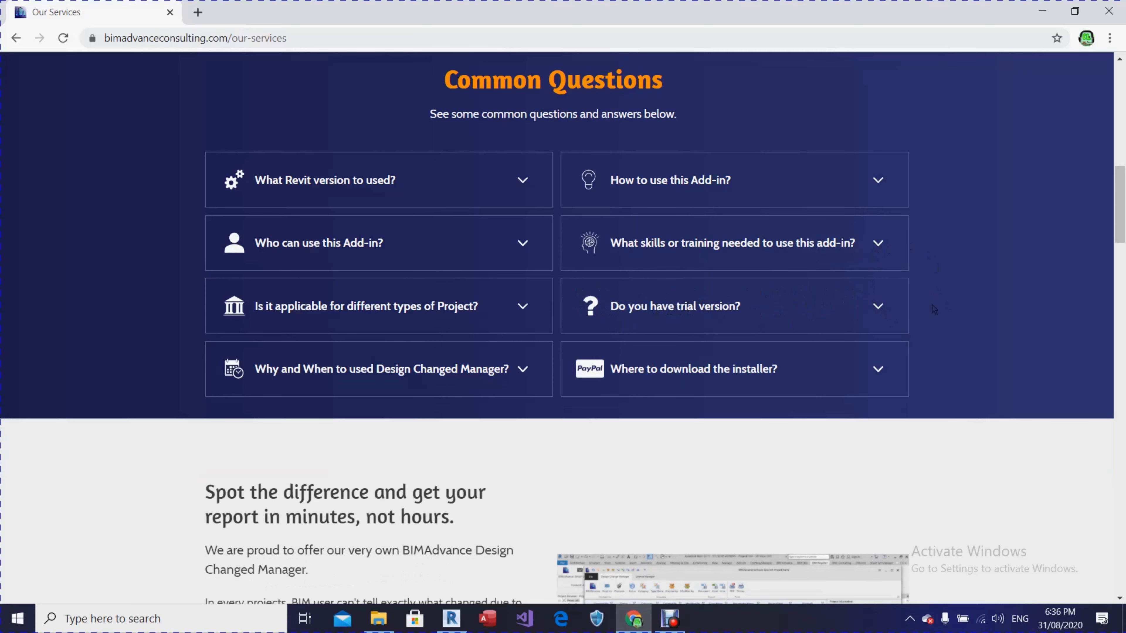
click(878, 308)
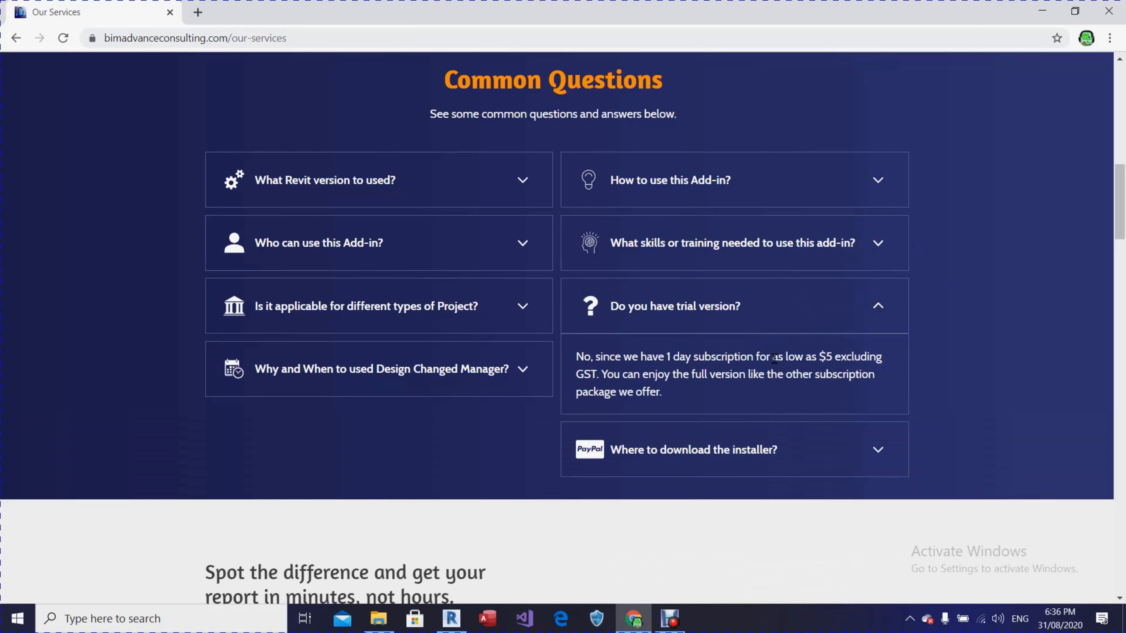
click(876, 306)
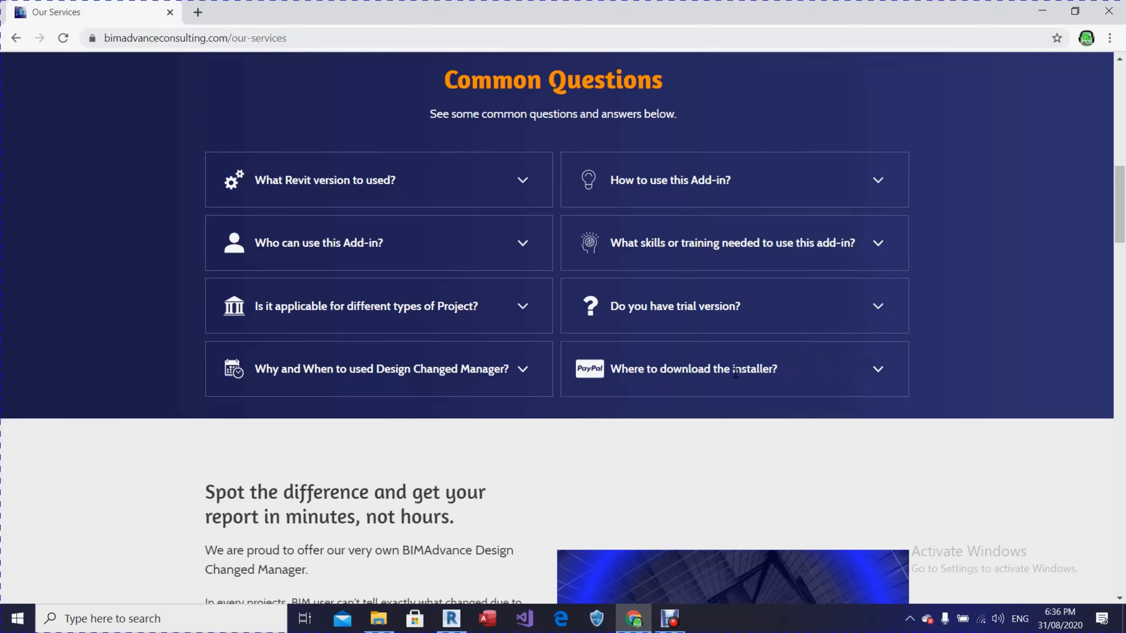
click(884, 379)
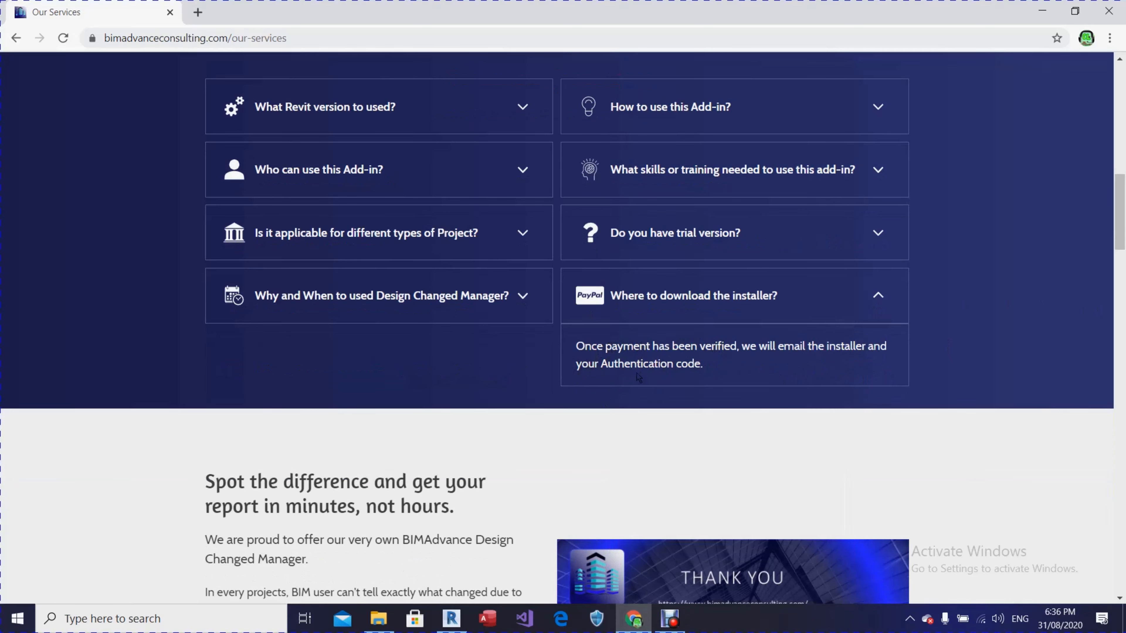
click(878, 298)
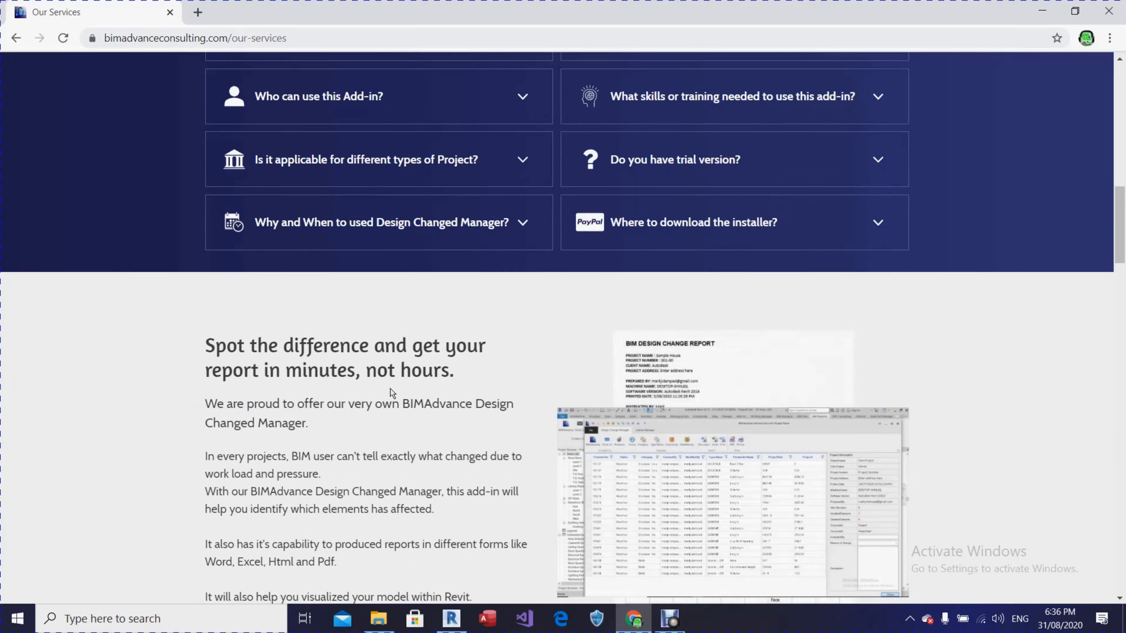
Look over the Design Changed Manager overview on the services page and the message form on the contact page.
scroll(406, 373, down, 5)
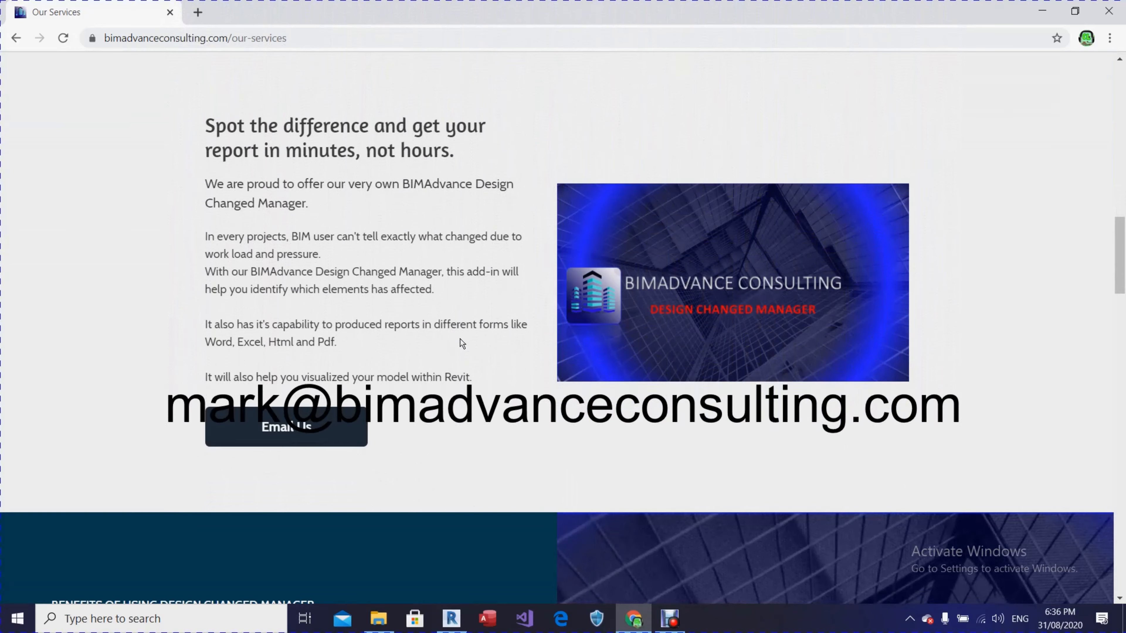
scroll(532, 320, up, 8)
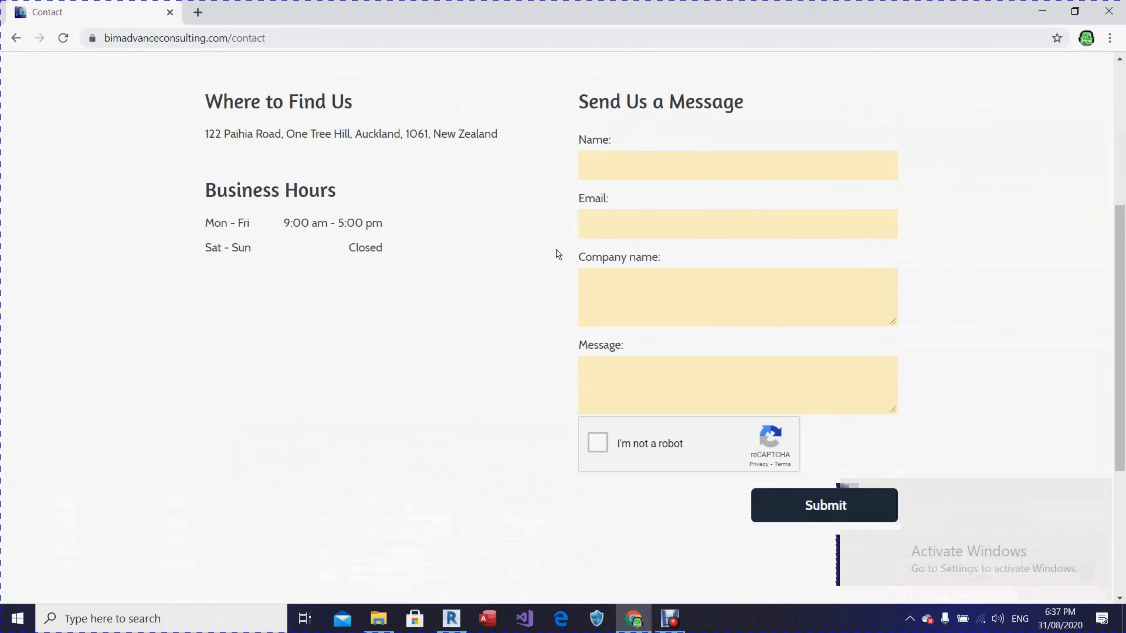
Switch to Revit and check which release is installed through its help options.
click(451, 618)
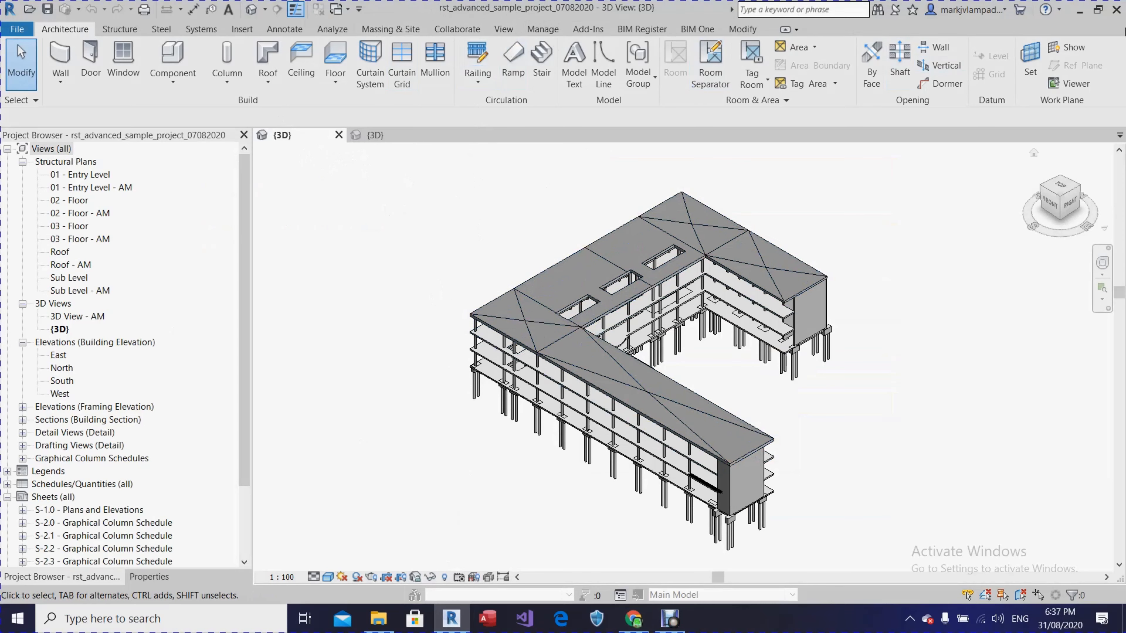
click(1058, 11)
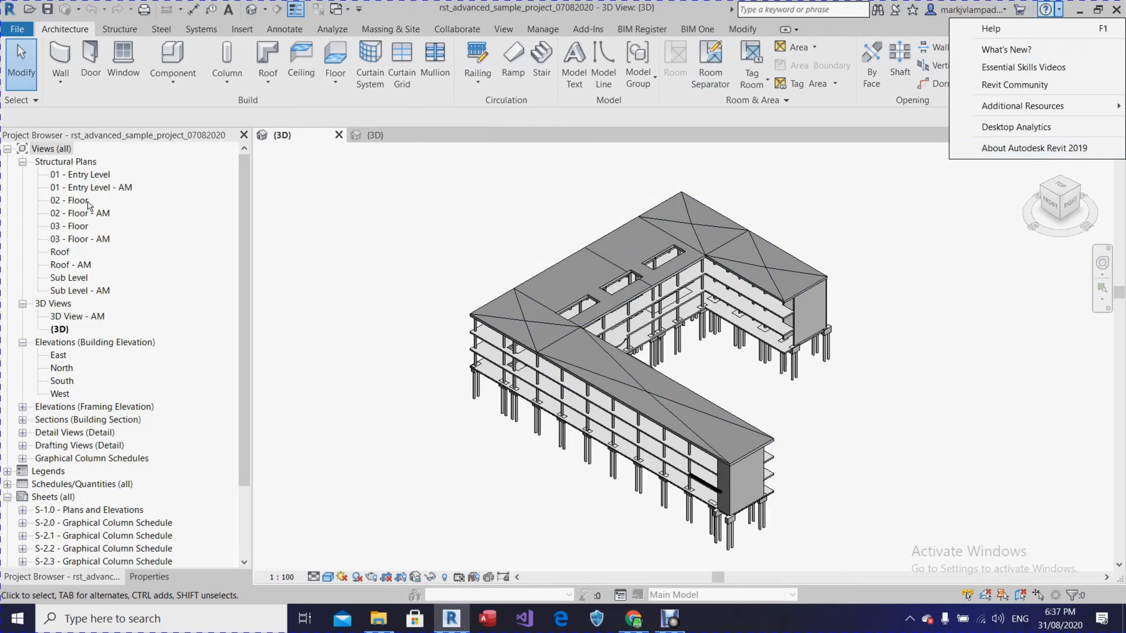
click(437, 192)
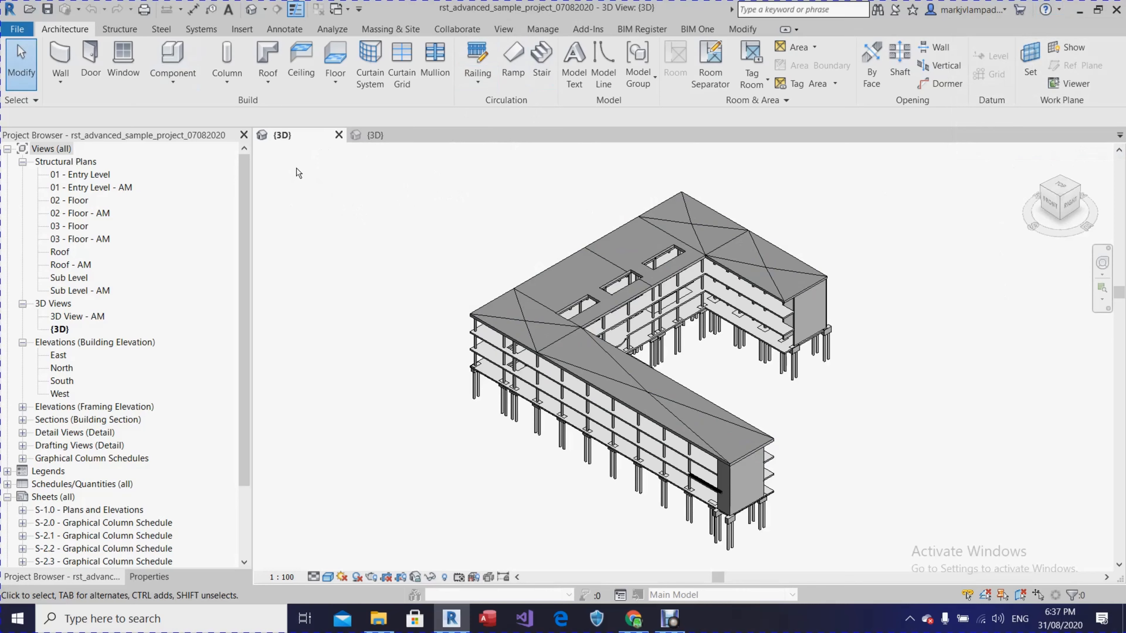
Look up the dated rst_advanced_sample_project files in the Sample Project folder and view both open models in 3D.
click(30, 8)
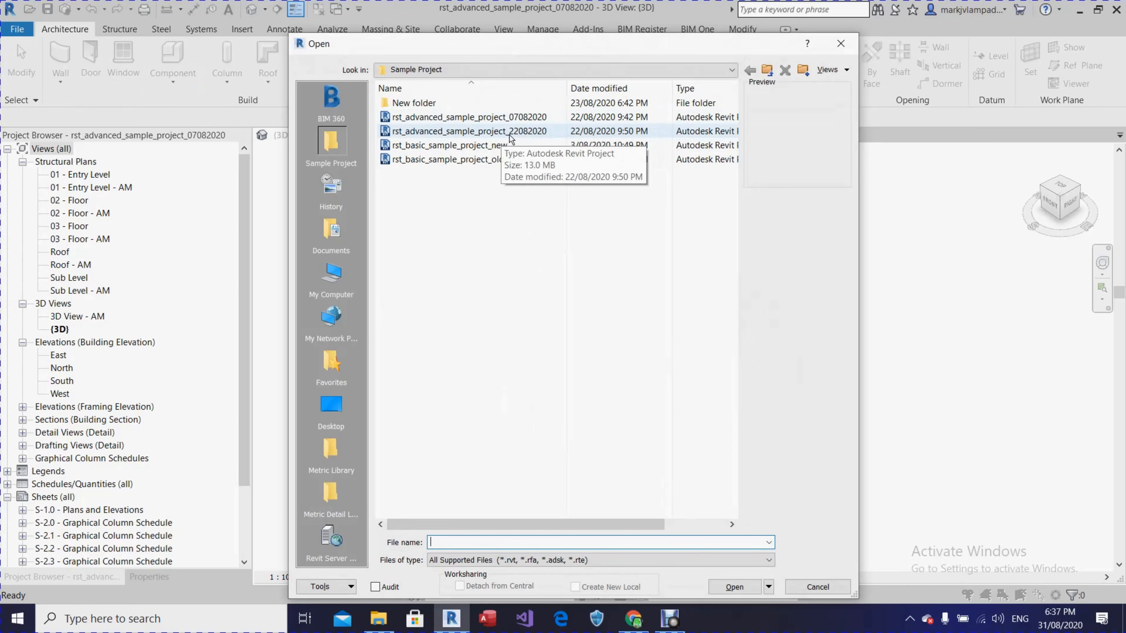
click(841, 44)
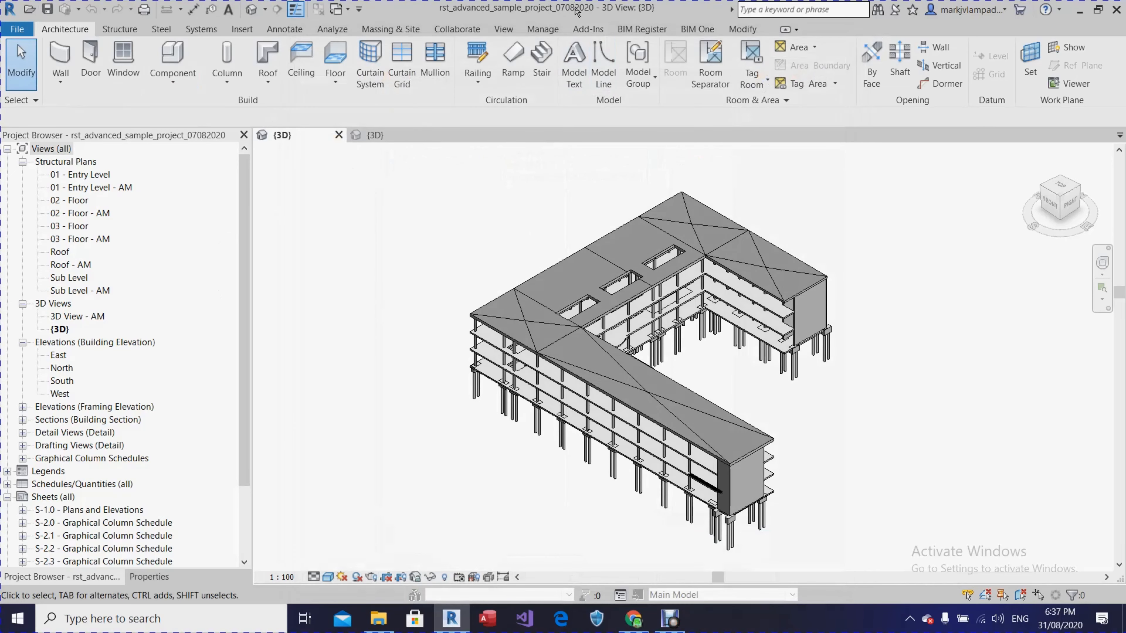
click(388, 136)
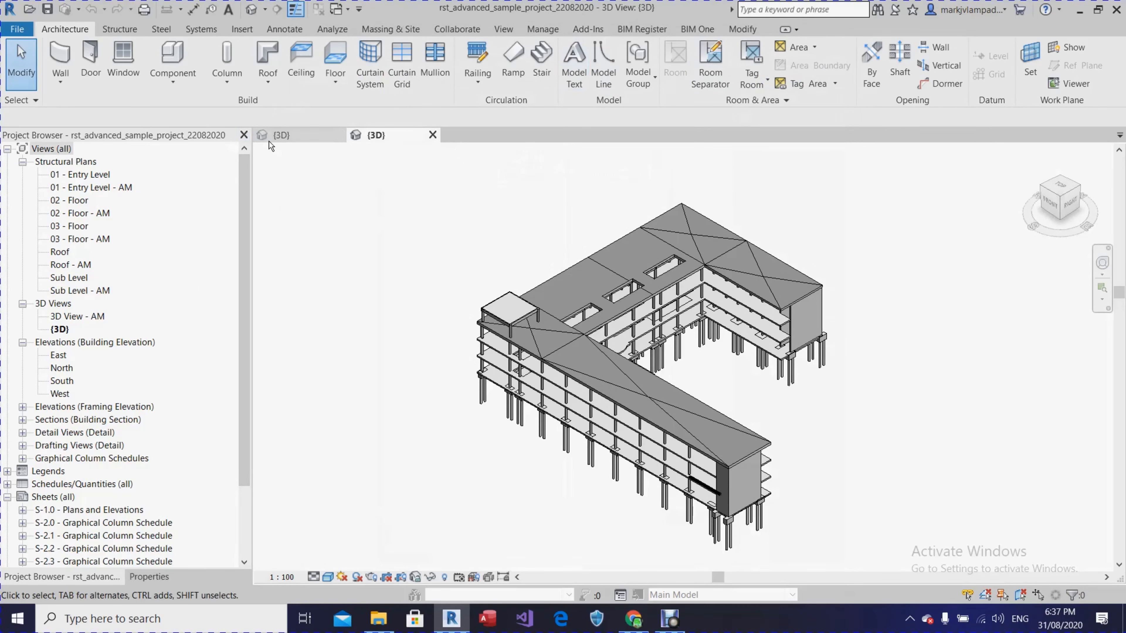
click(282, 136)
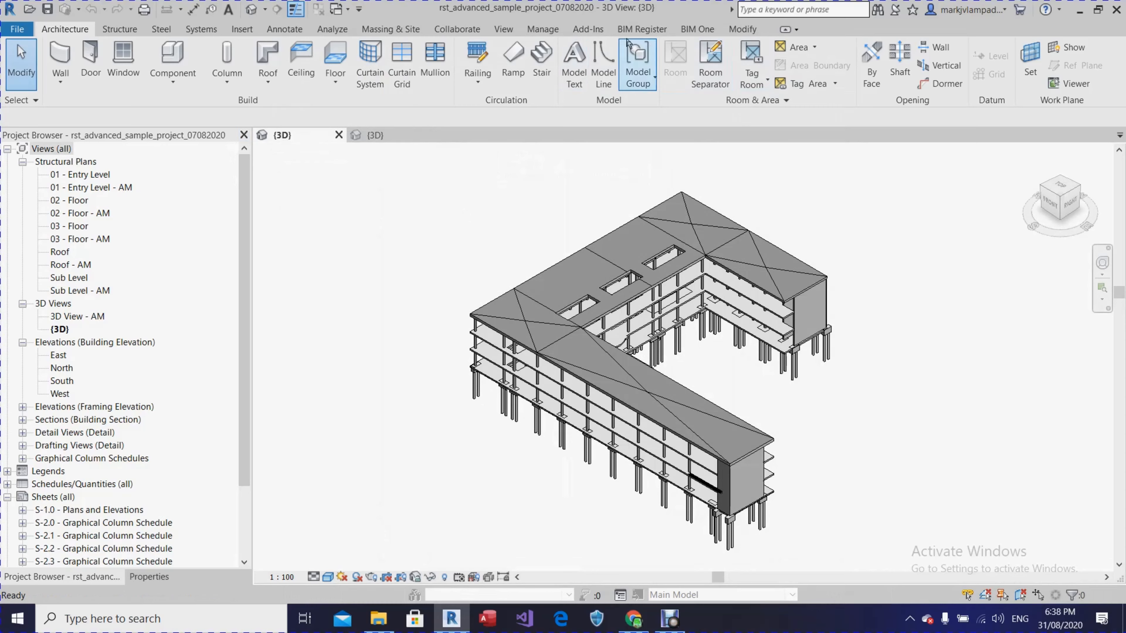
Review the BIM Register add-in's options for comparing instance and type parameters between models.
click(652, 31)
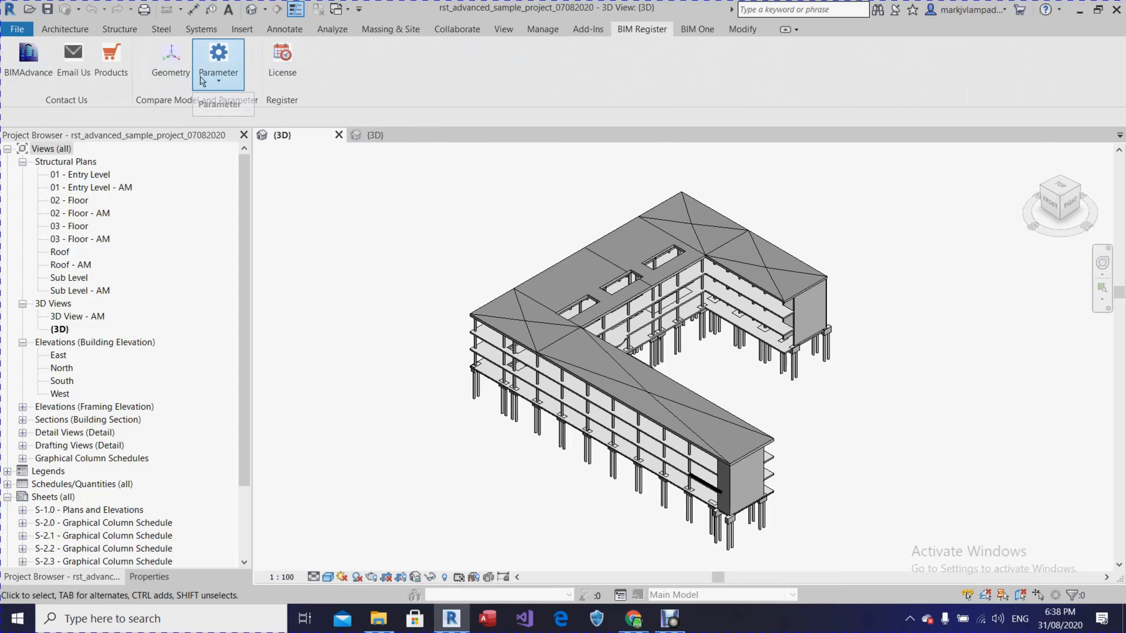
click(217, 80)
click(143, 110)
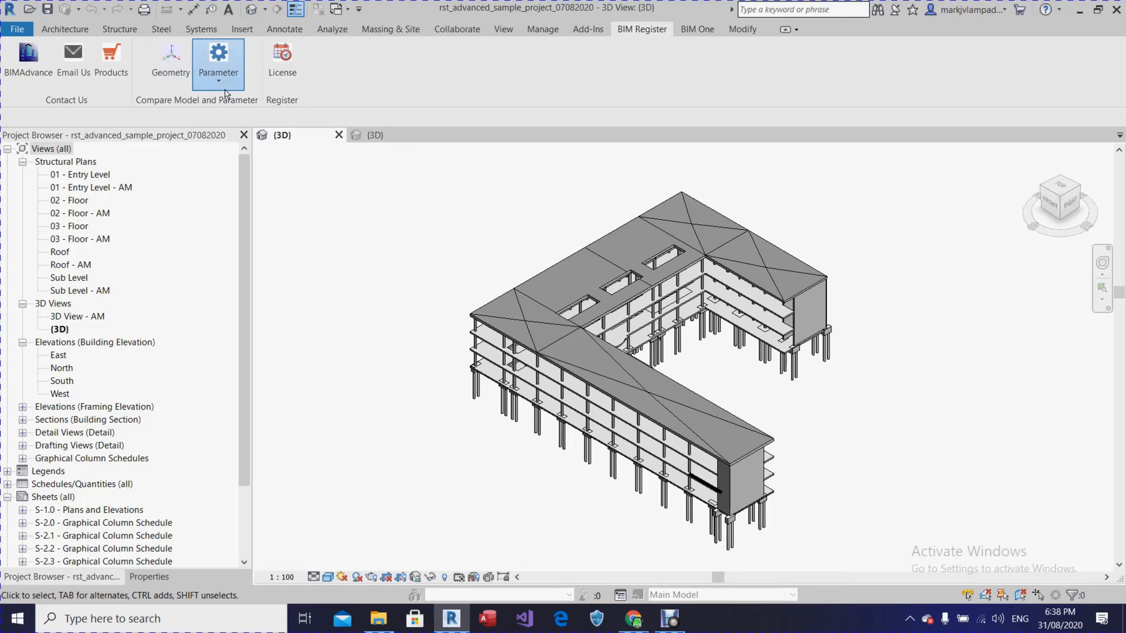
click(217, 80)
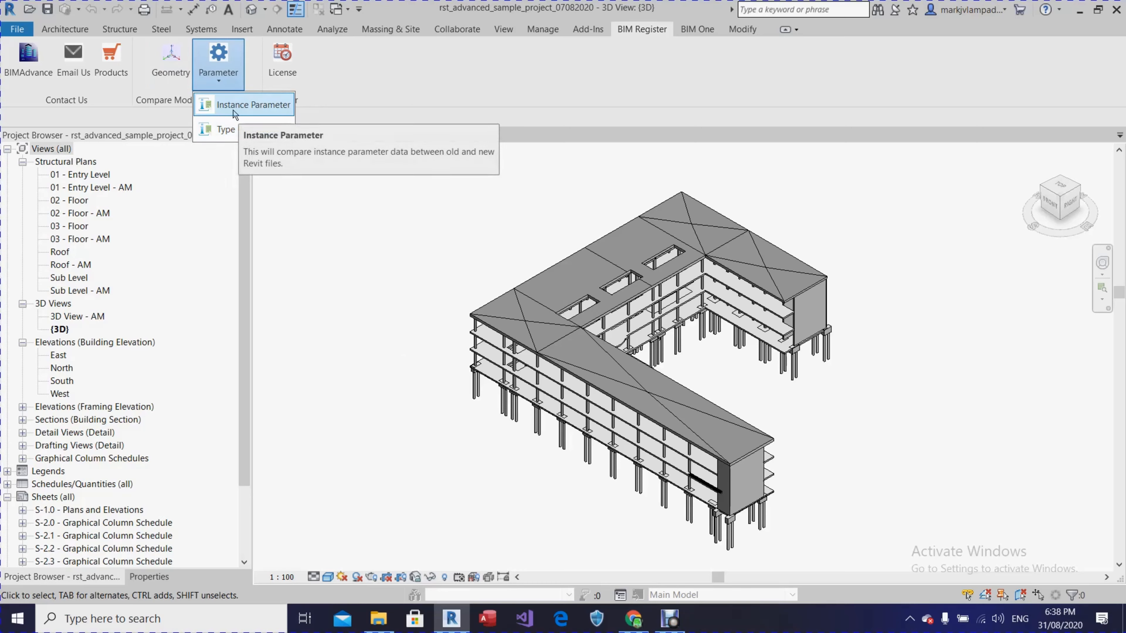
click(402, 322)
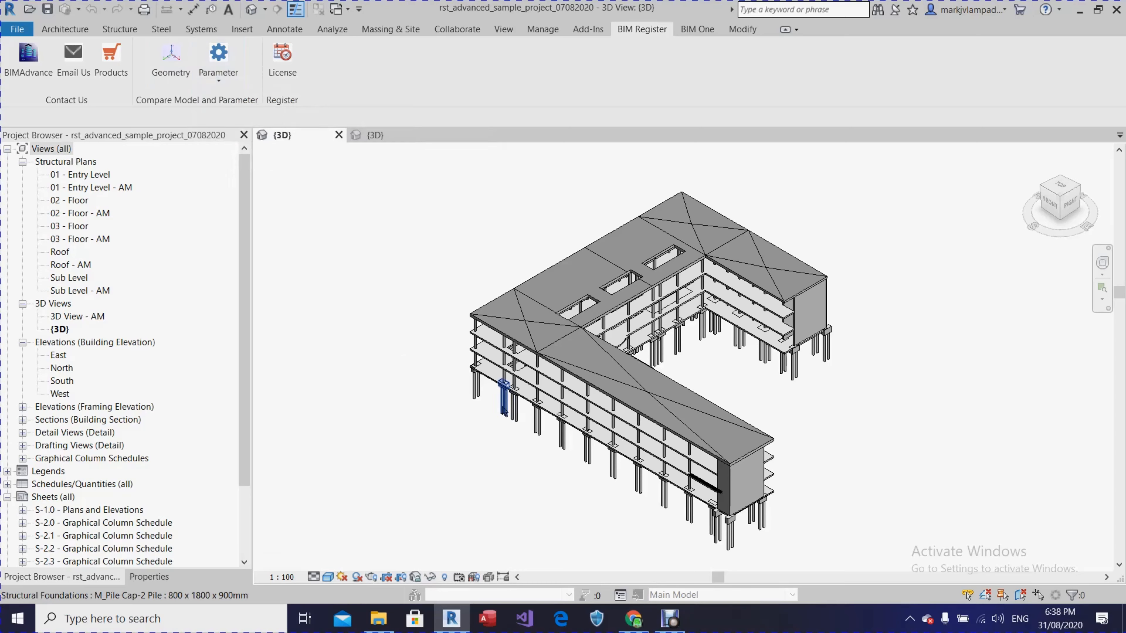
Examine the instance properties of a two-pile cap foundation and of the tapered-insulation roof floor.
click(504, 399)
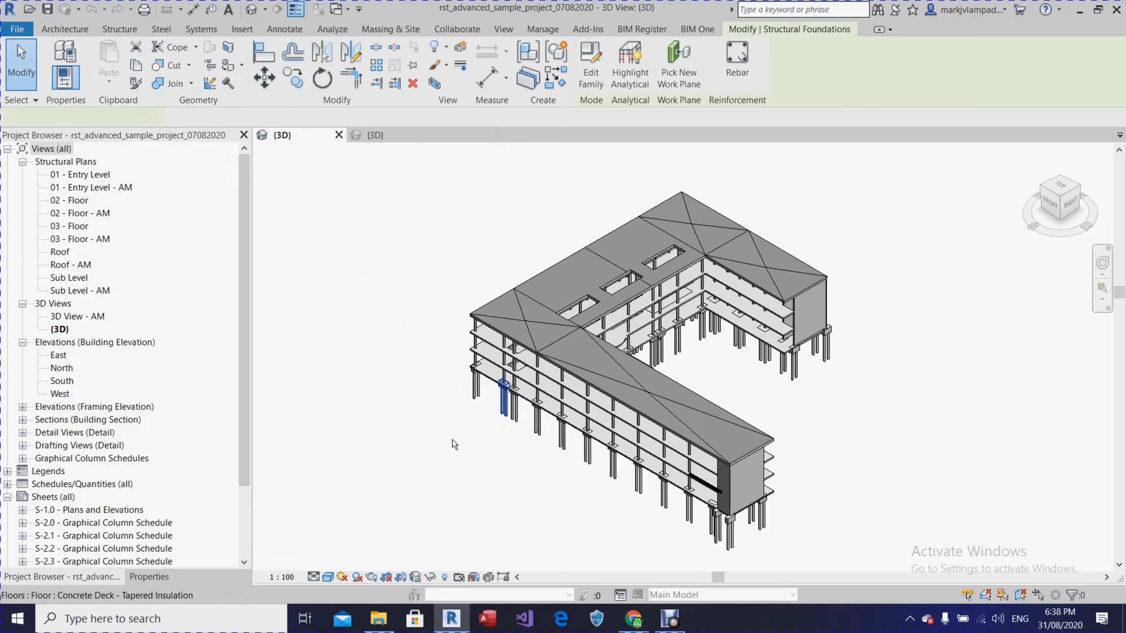
click(158, 583)
scroll(148, 416, down, 2)
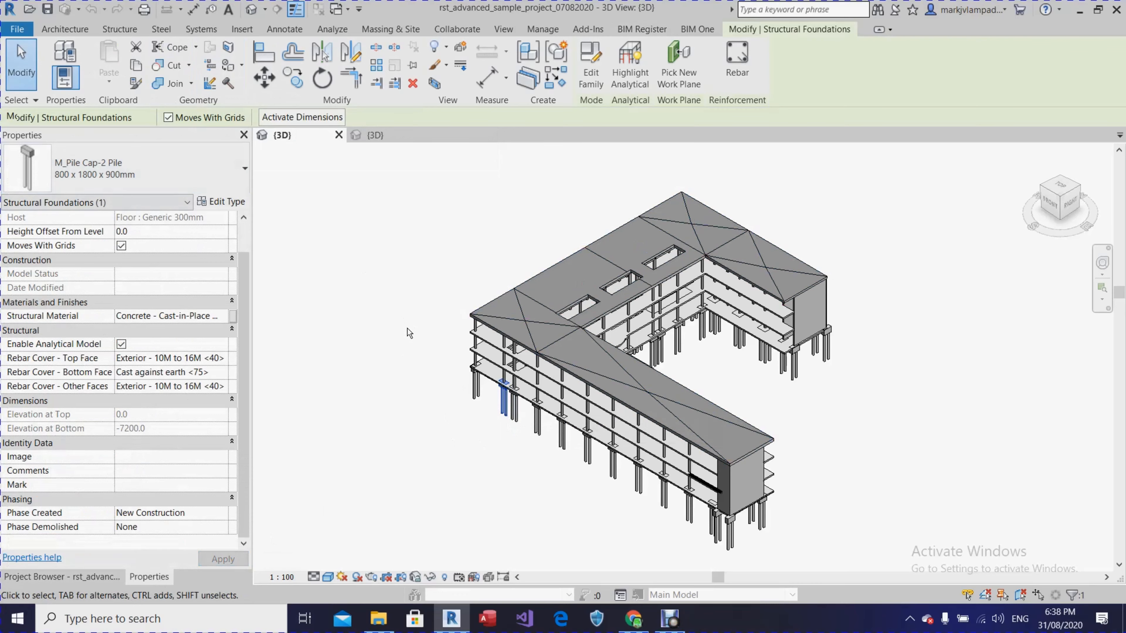
click(527, 306)
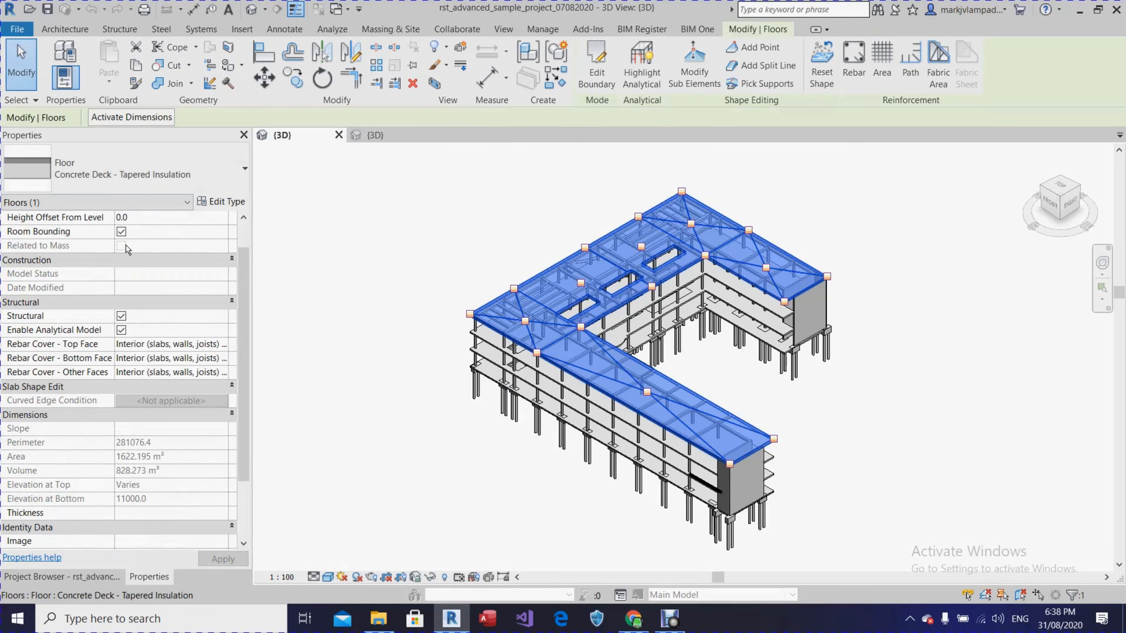
scroll(128, 249, up, 2)
click(456, 462)
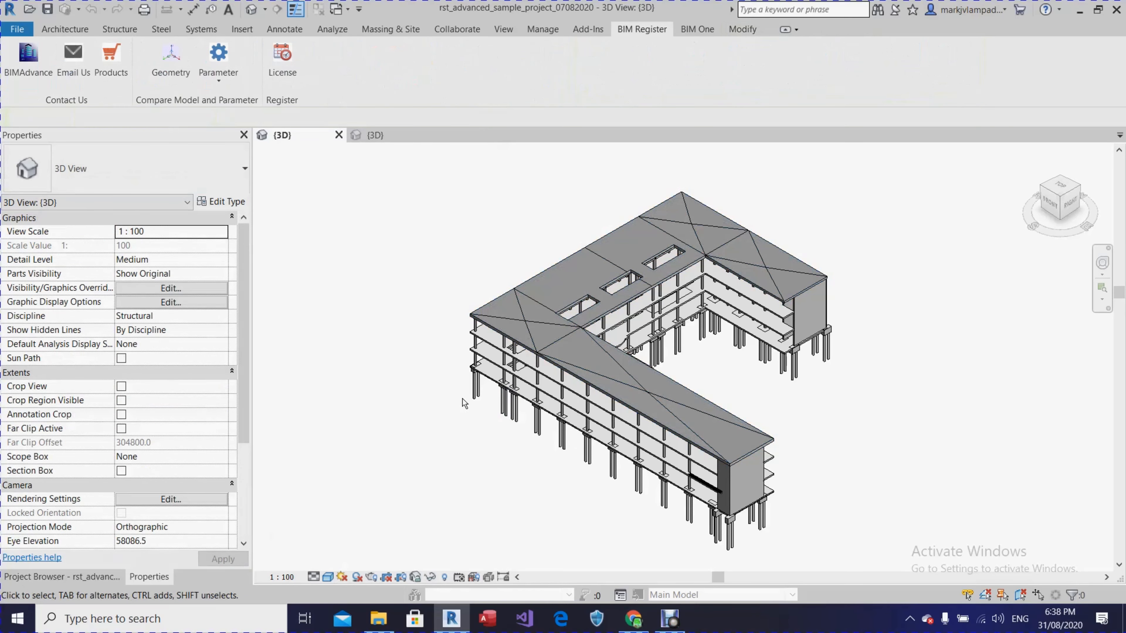
Point out the Type Parameter comparison option and examine the type properties of a two-pile cap foundation without changing them.
click(219, 67)
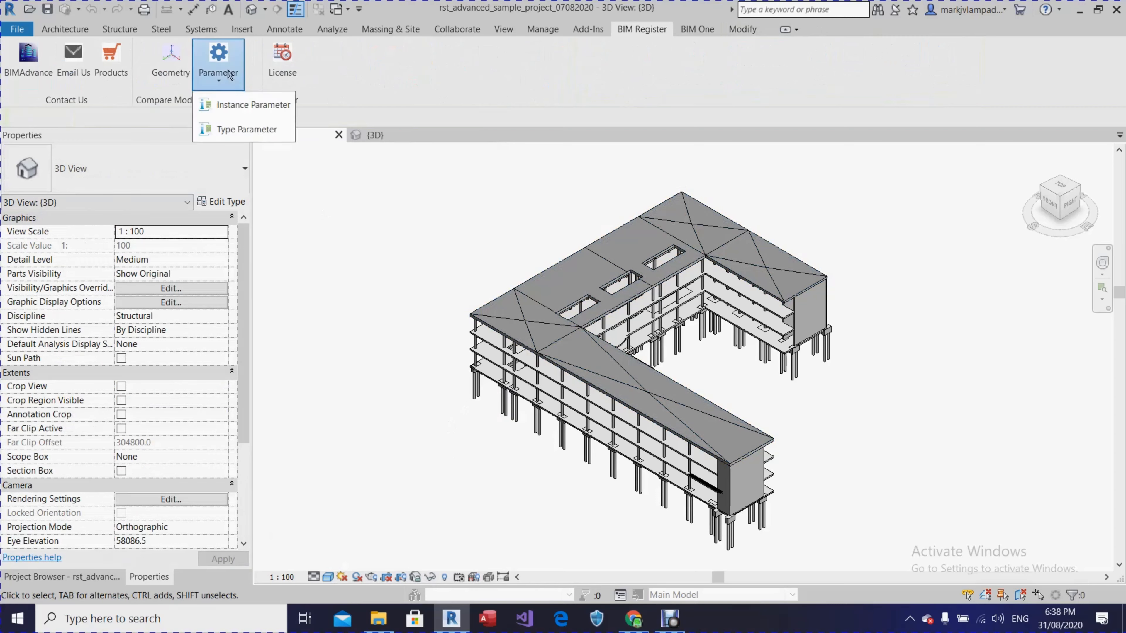
click(237, 131)
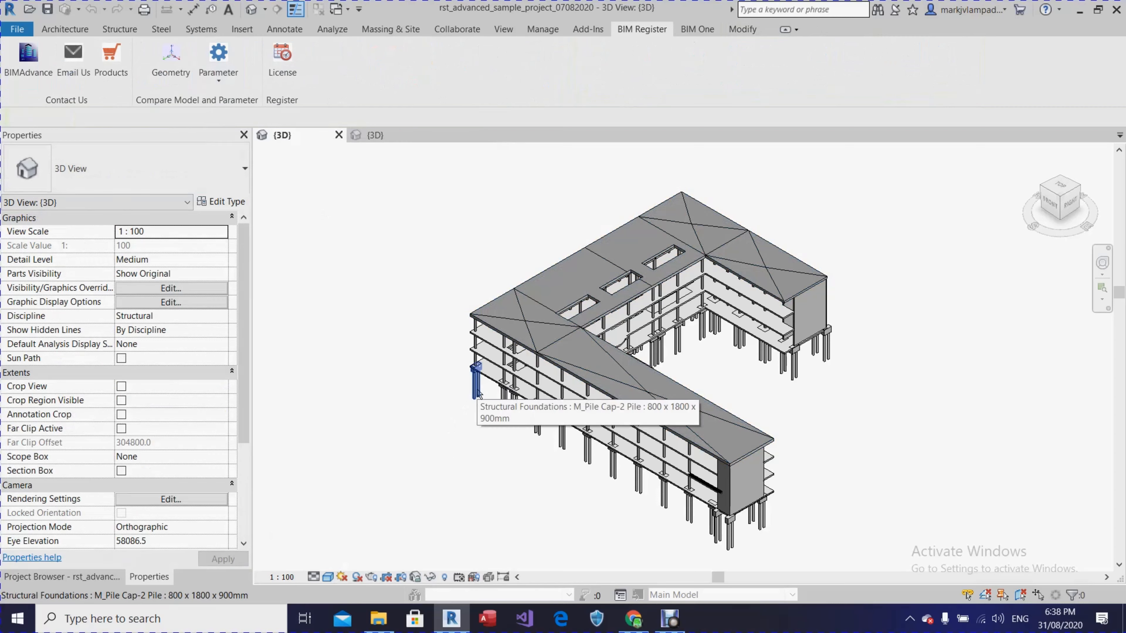
click(477, 390)
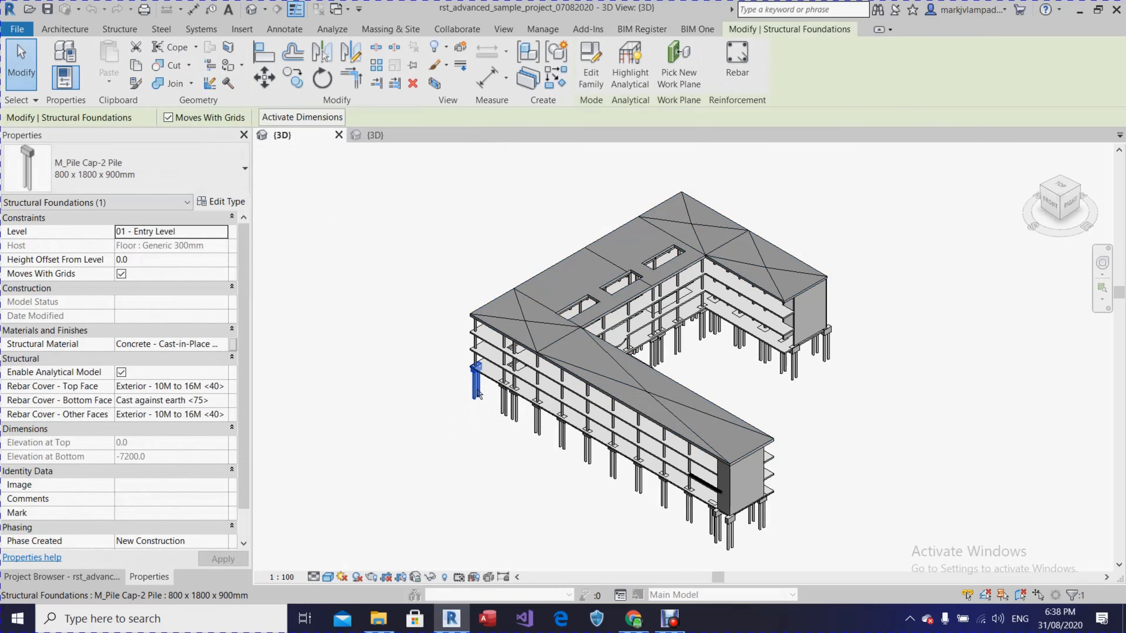
click(222, 202)
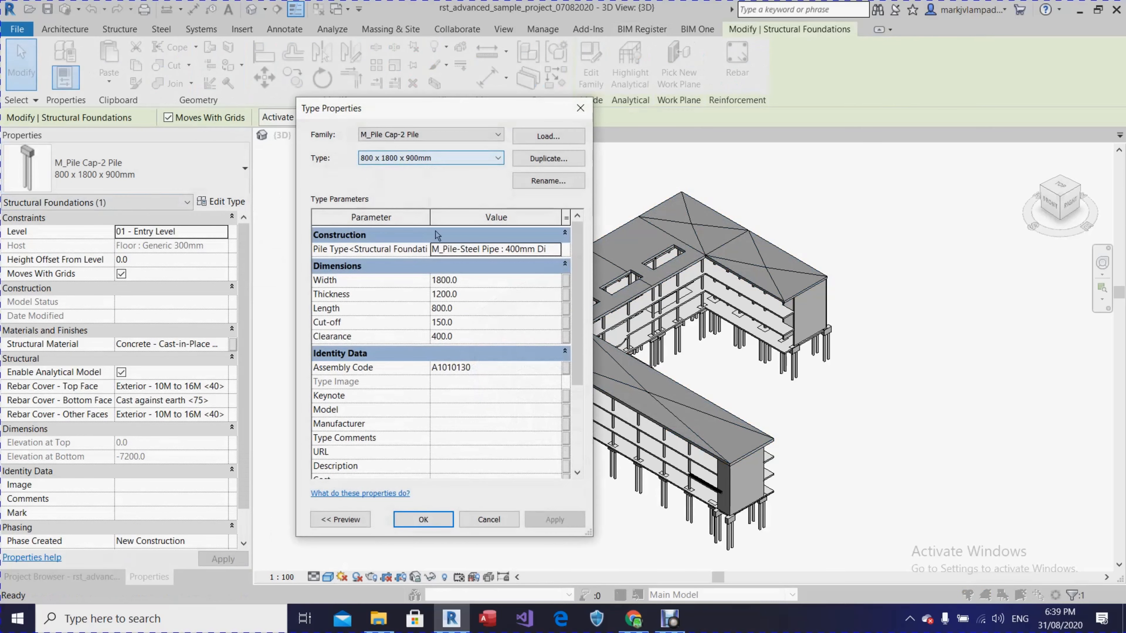
scroll(437, 235, down, 3)
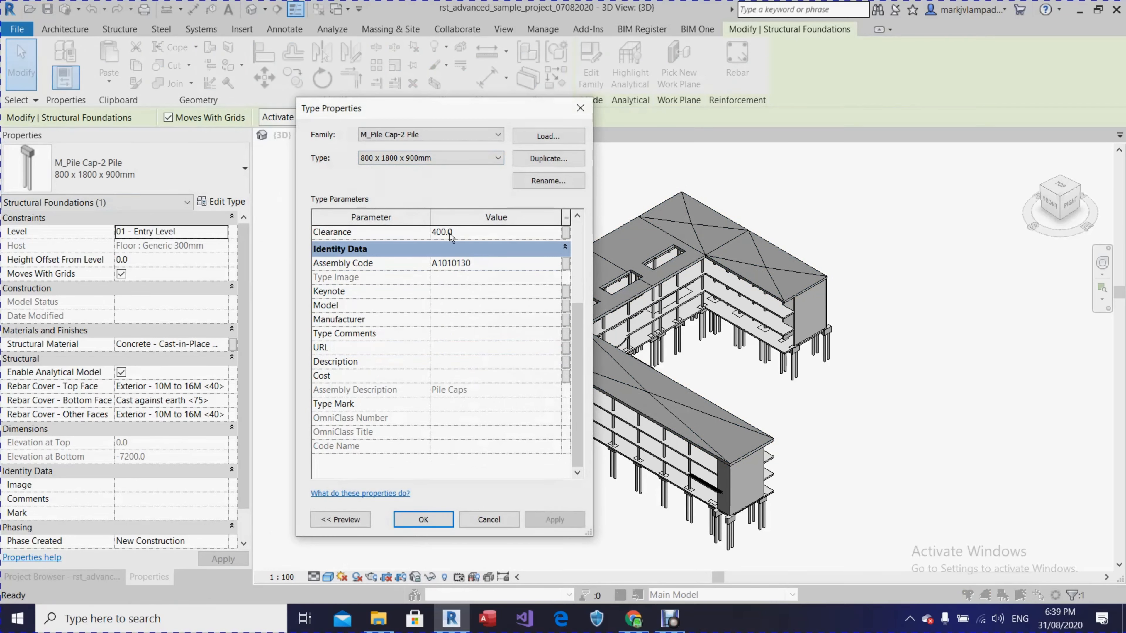
click(488, 519)
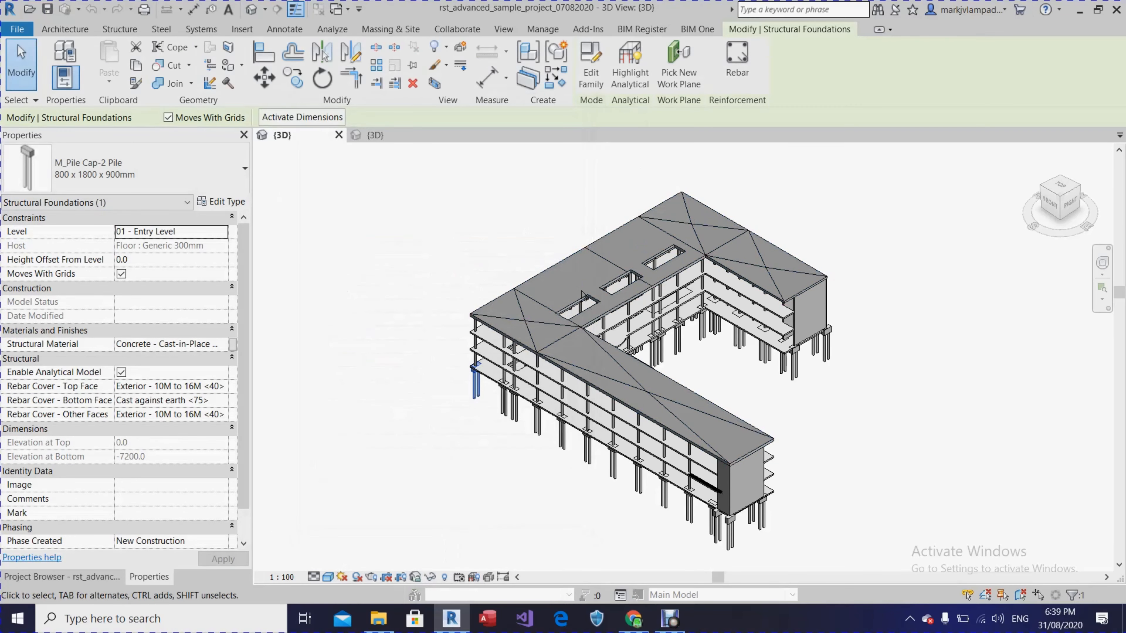
Examine the type properties of the tapered-insulation roof floor, close them without changes and clear the selection.
click(592, 265)
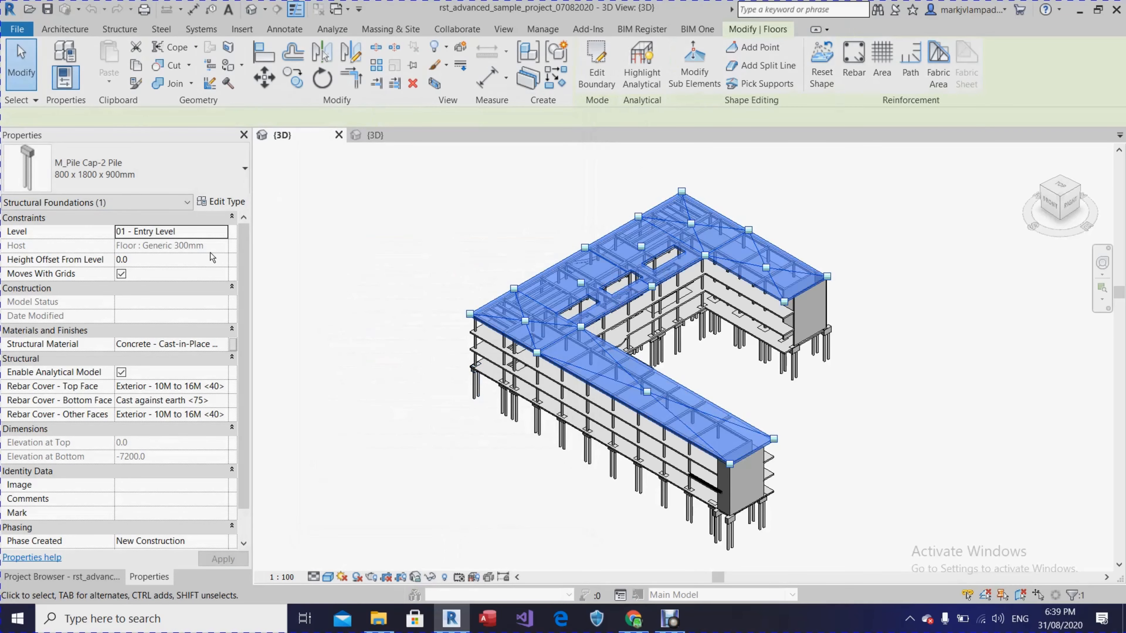
click(221, 202)
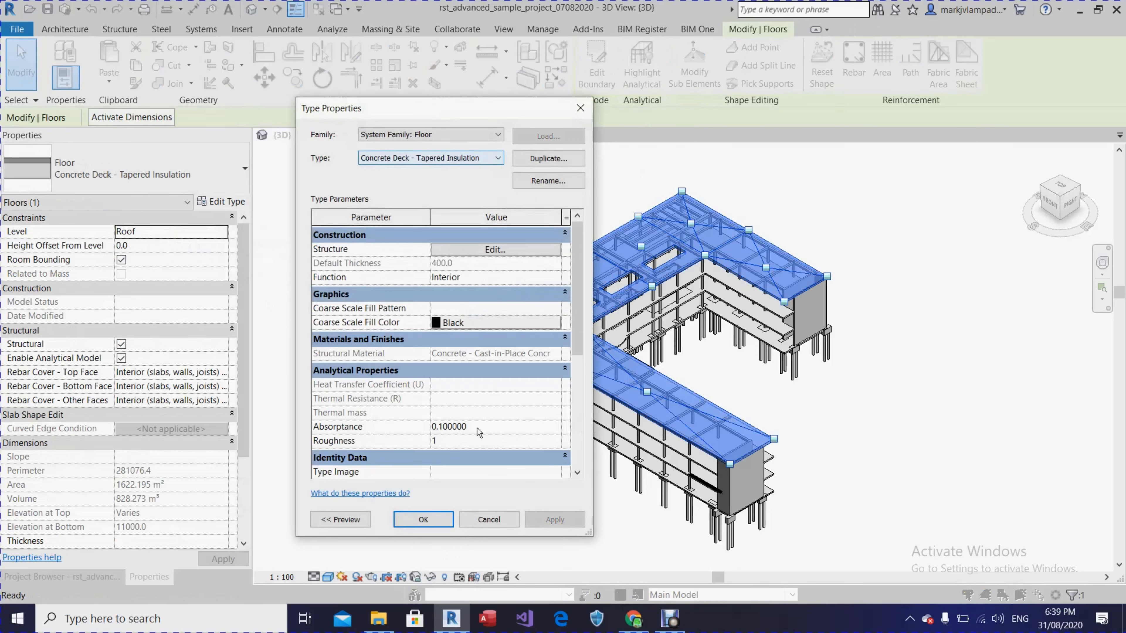
scroll(479, 433, down, 4)
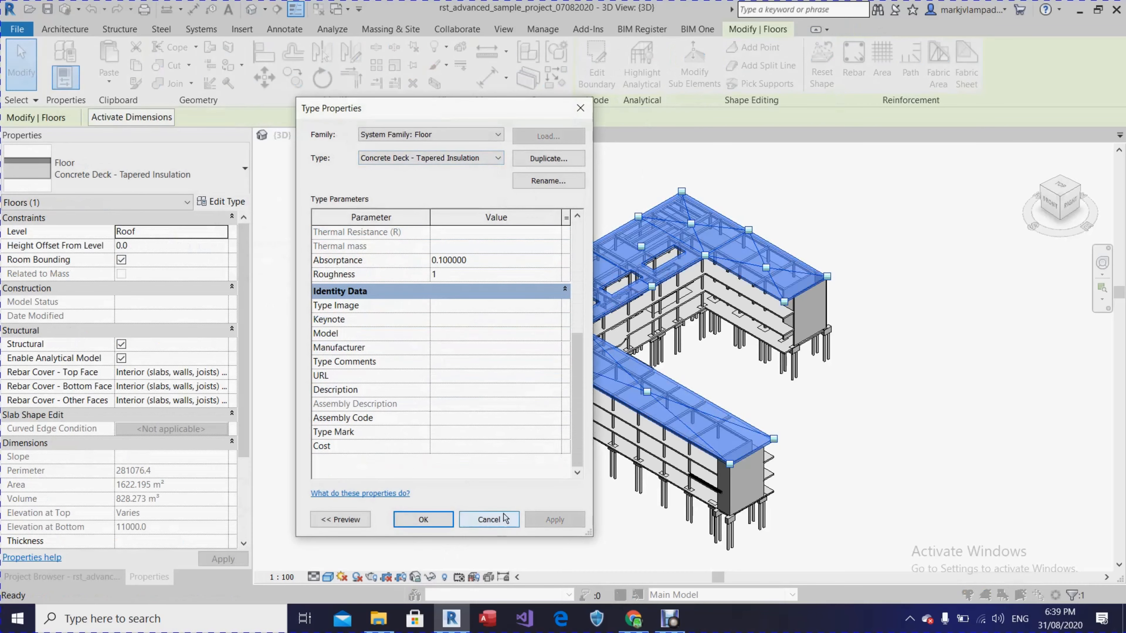
scroll(454, 370, up, 3)
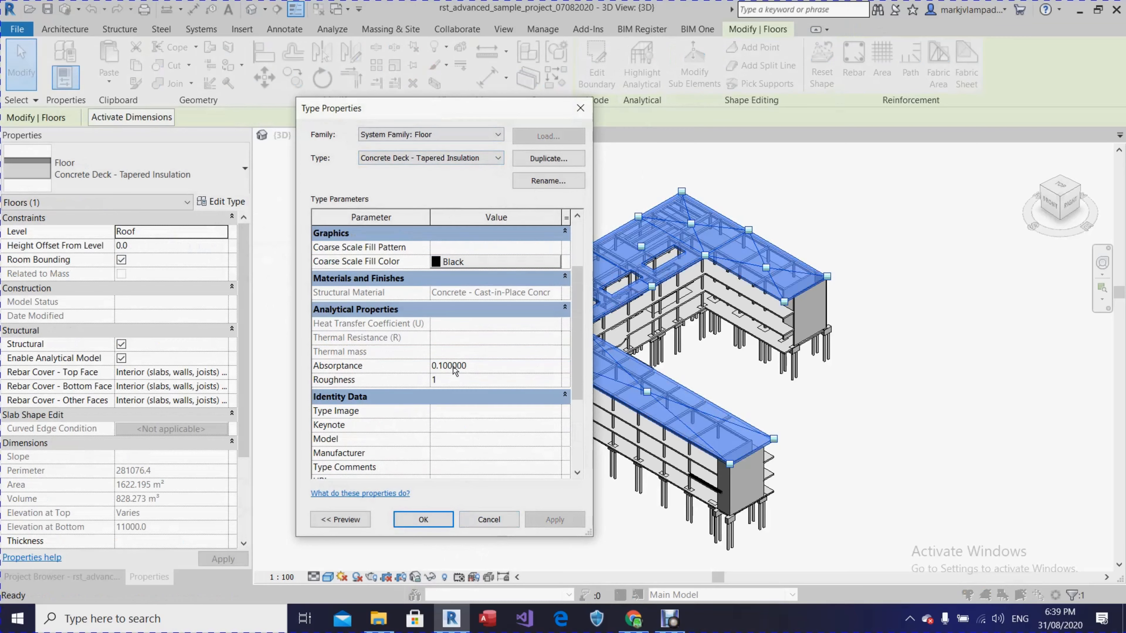
click(490, 519)
click(416, 208)
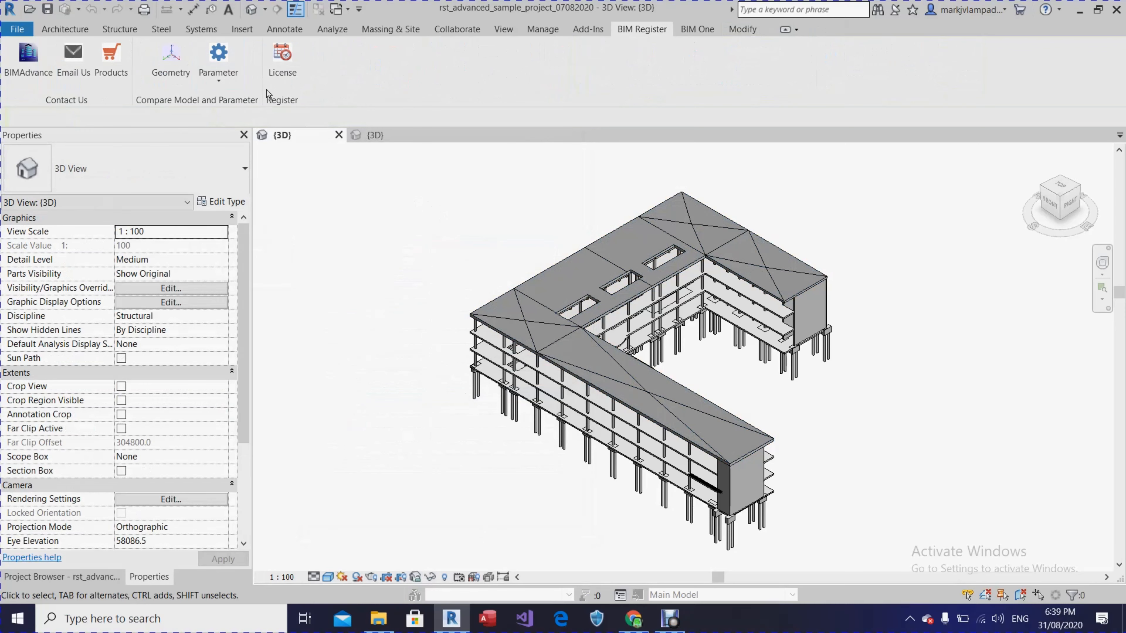
Check the add-in's license subscription information and review the instance and type parameter comparison options.
click(274, 76)
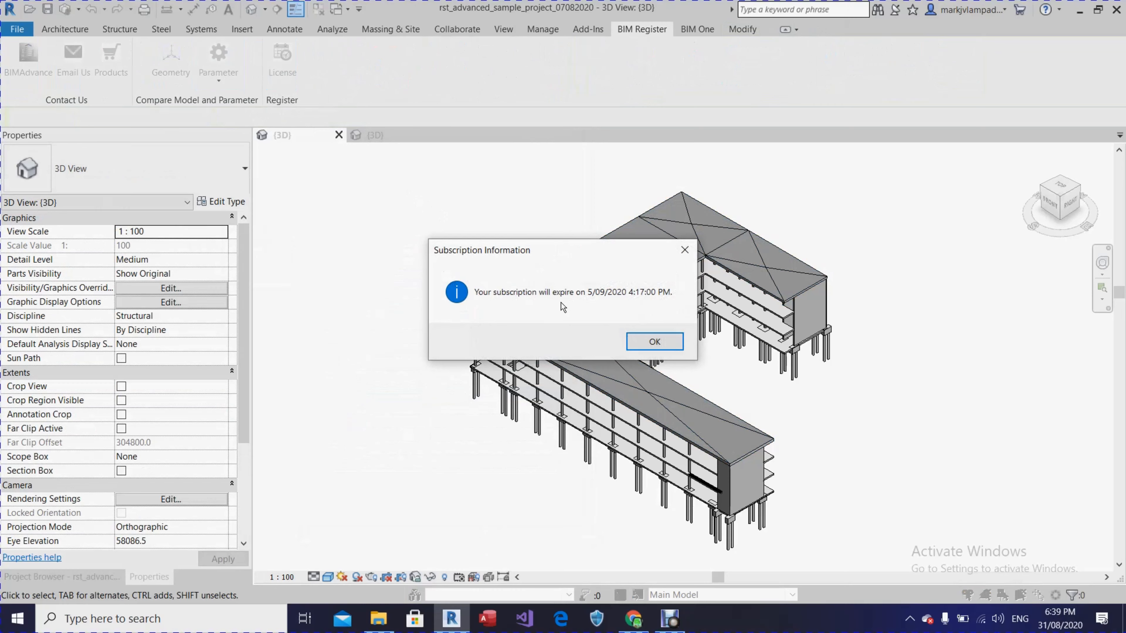
click(639, 347)
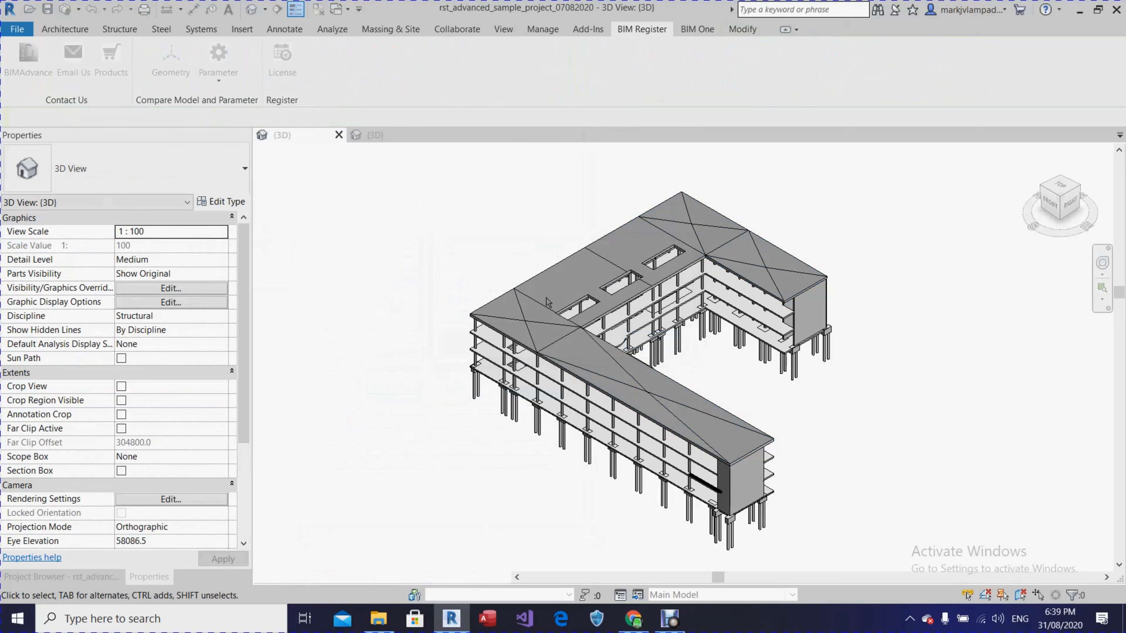
click(218, 81)
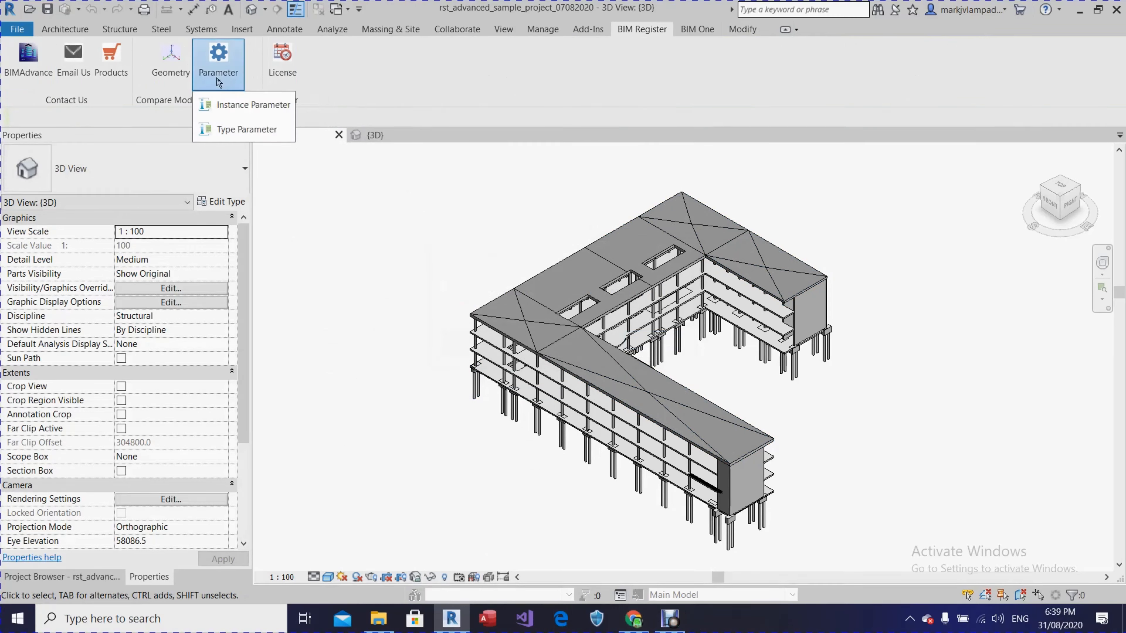
click(462, 261)
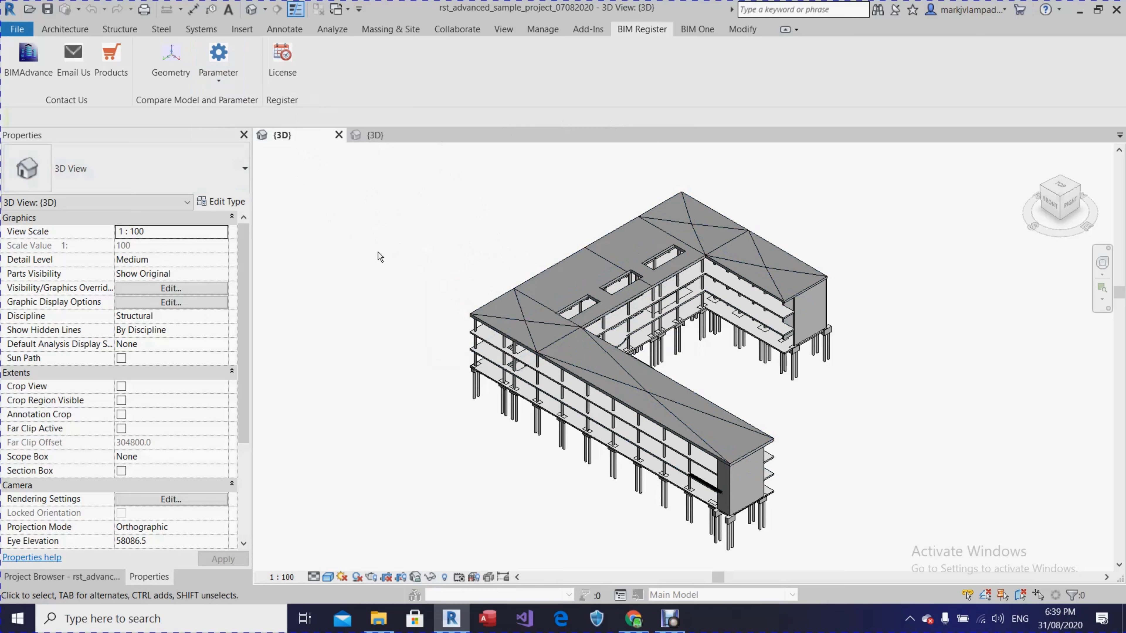
click(220, 71)
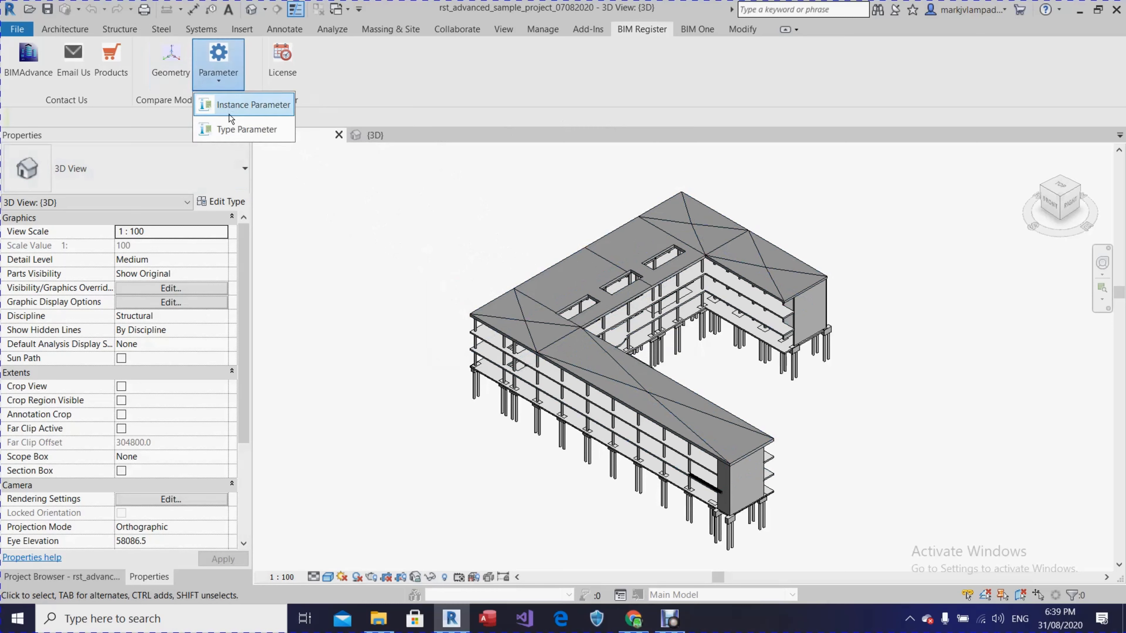
click(322, 195)
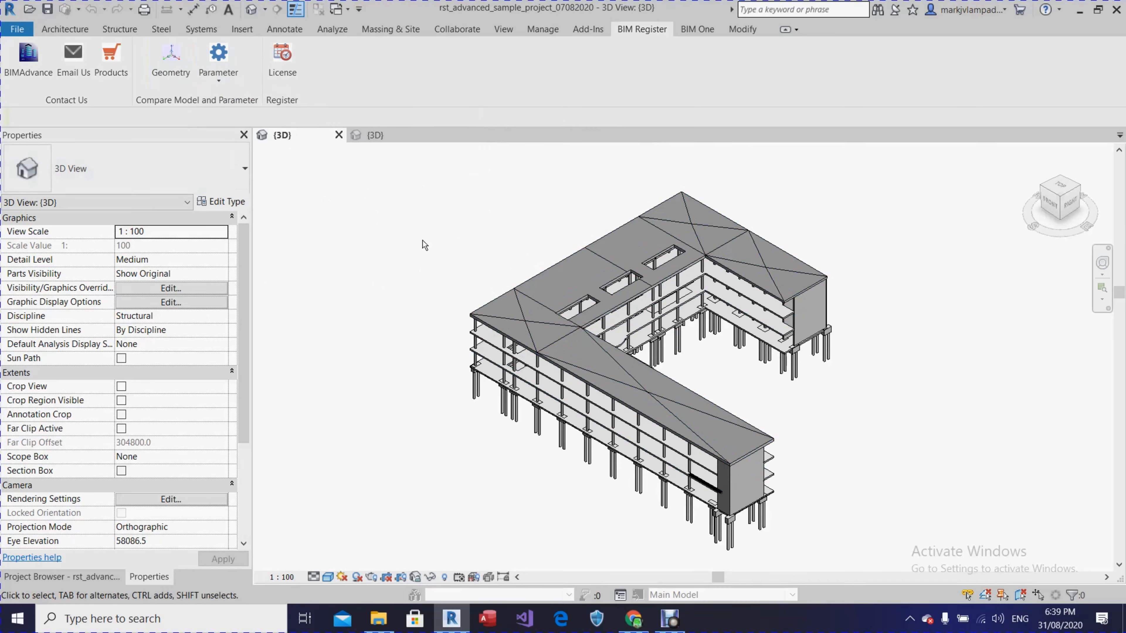
Record the instance parameters of all elements in the rst_advanced_sample_project_07082020 model.
click(218, 71)
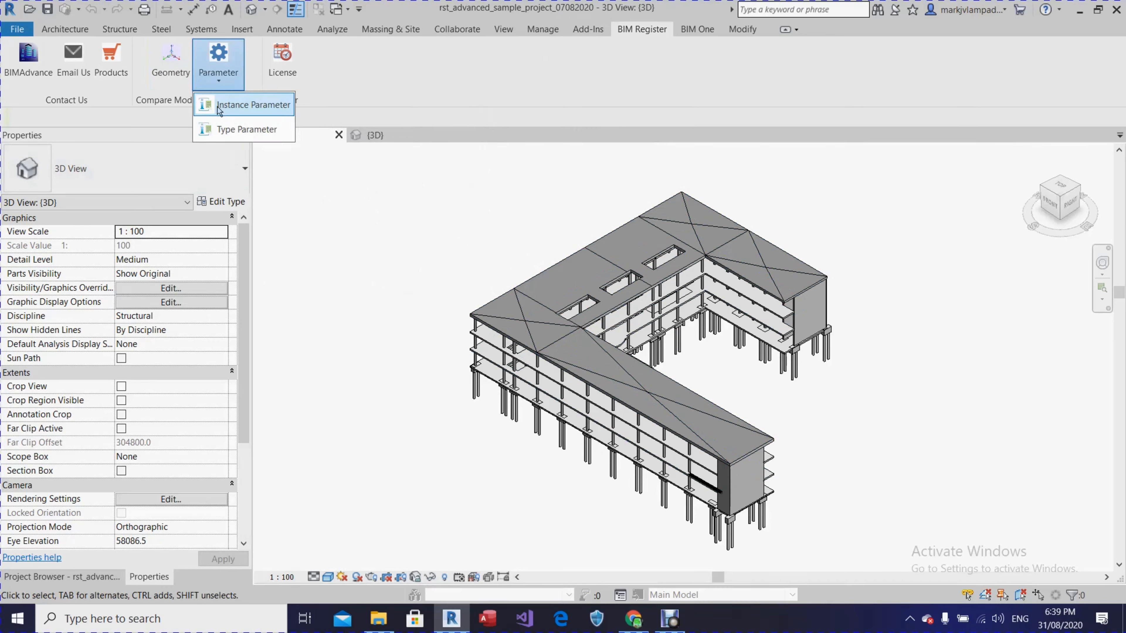
click(248, 105)
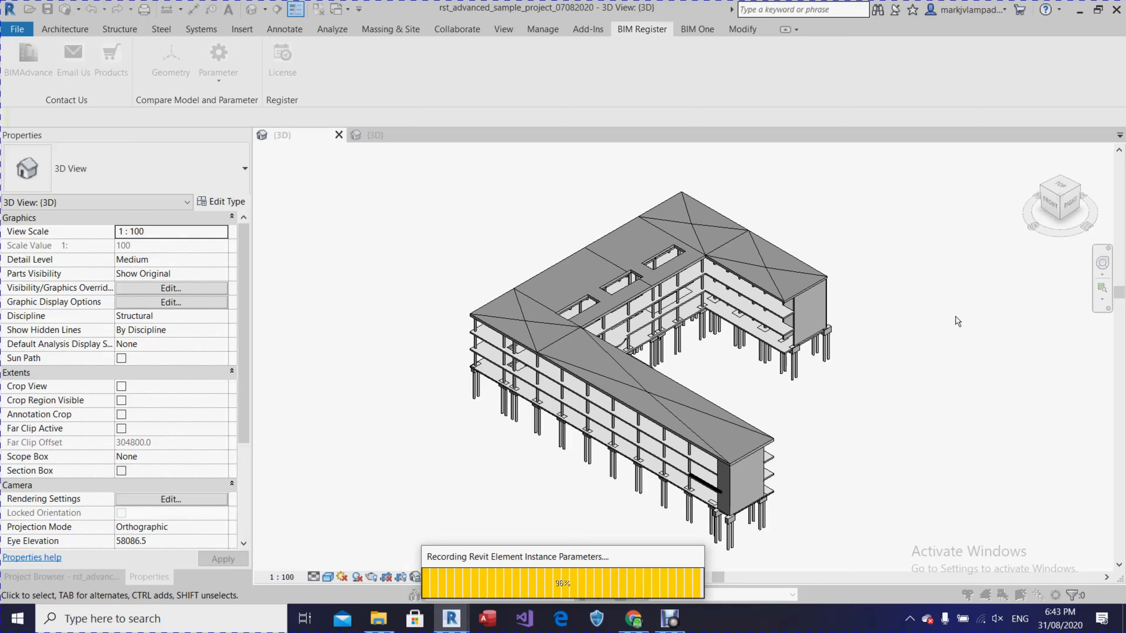
click(1002, 616)
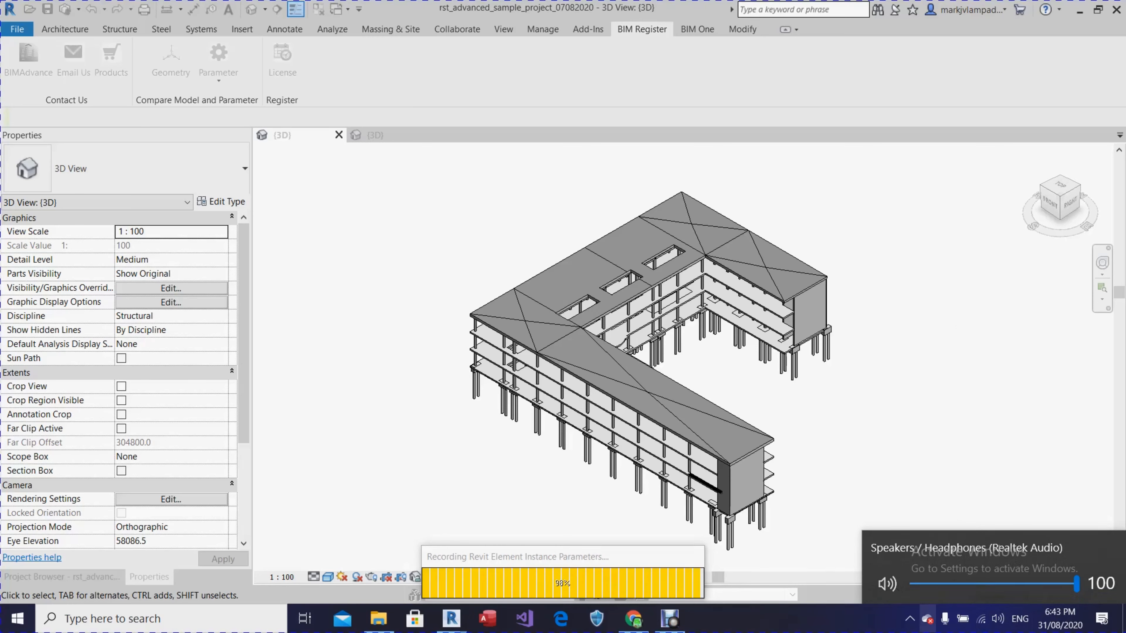
click(1001, 619)
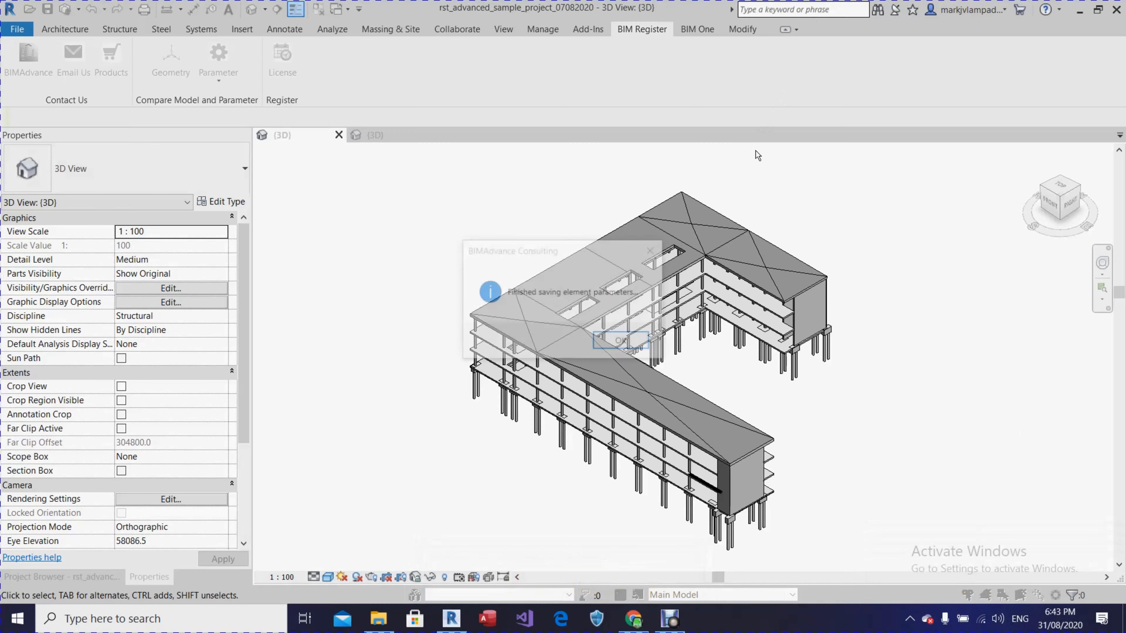
click(601, 348)
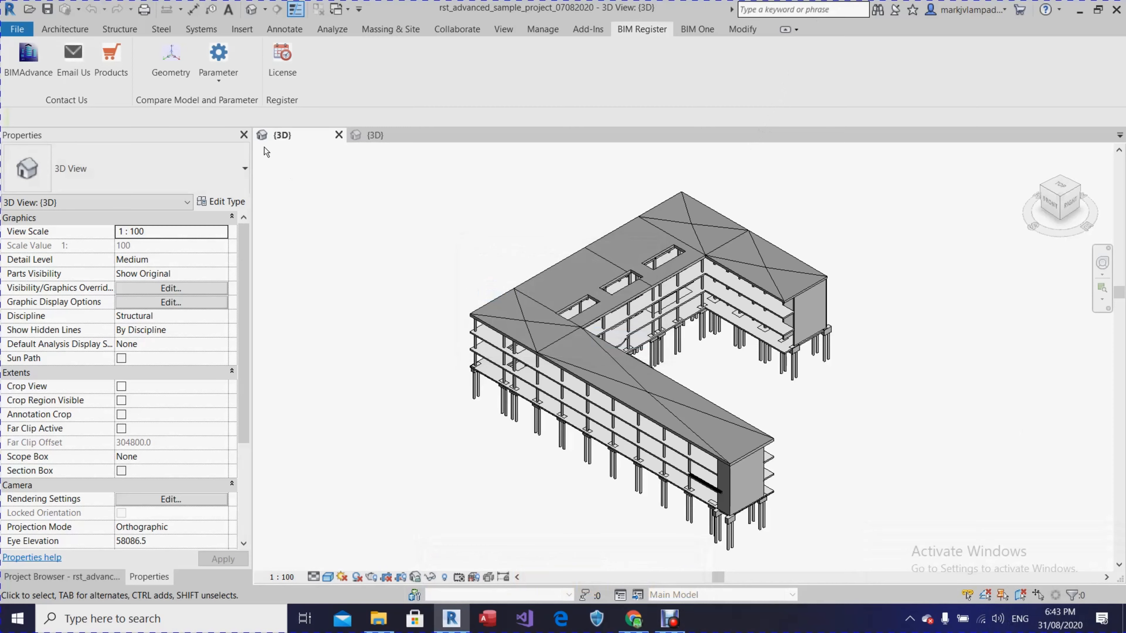
Run the instance parameter comparison from the rst_advanced_sample_project_22082020 model's 3D view and bring up the change report.
click(374, 137)
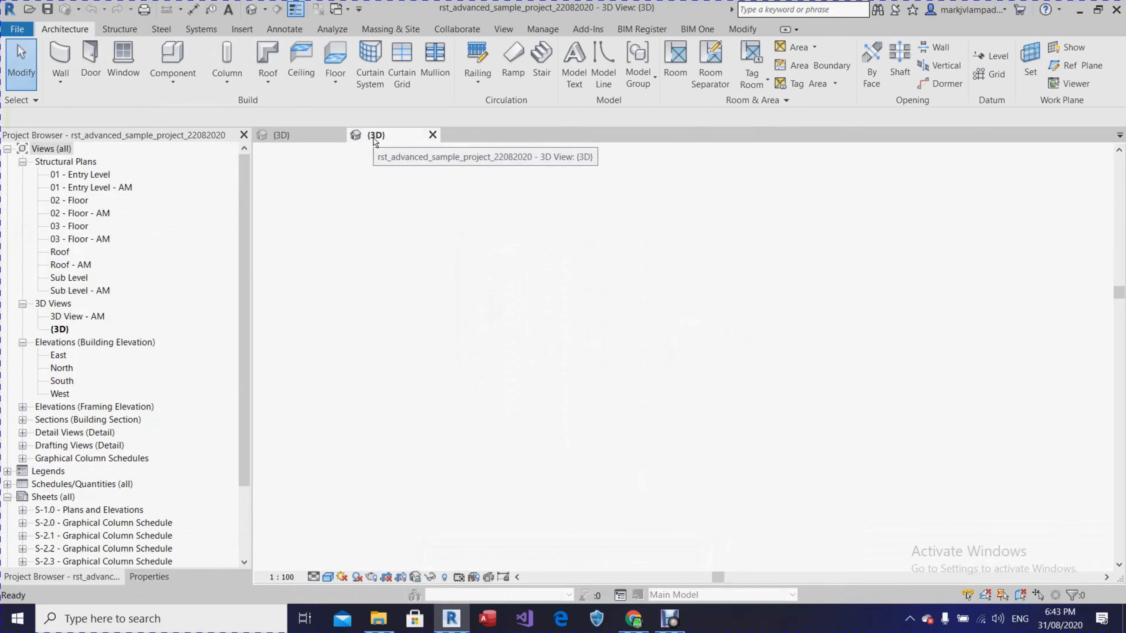
click(641, 29)
click(209, 80)
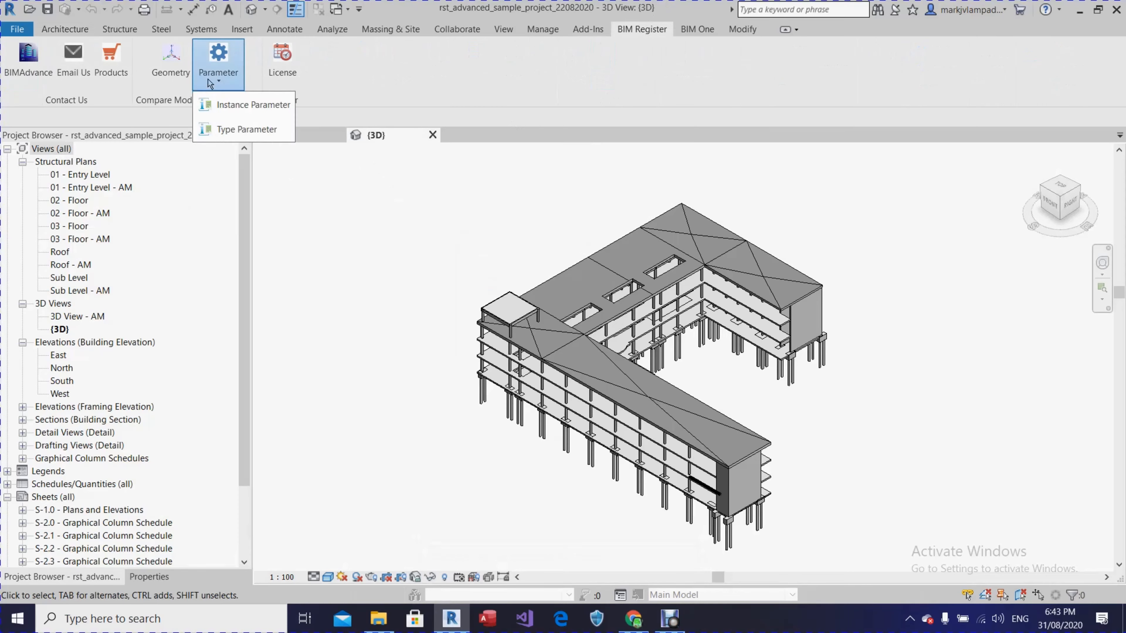
click(272, 106)
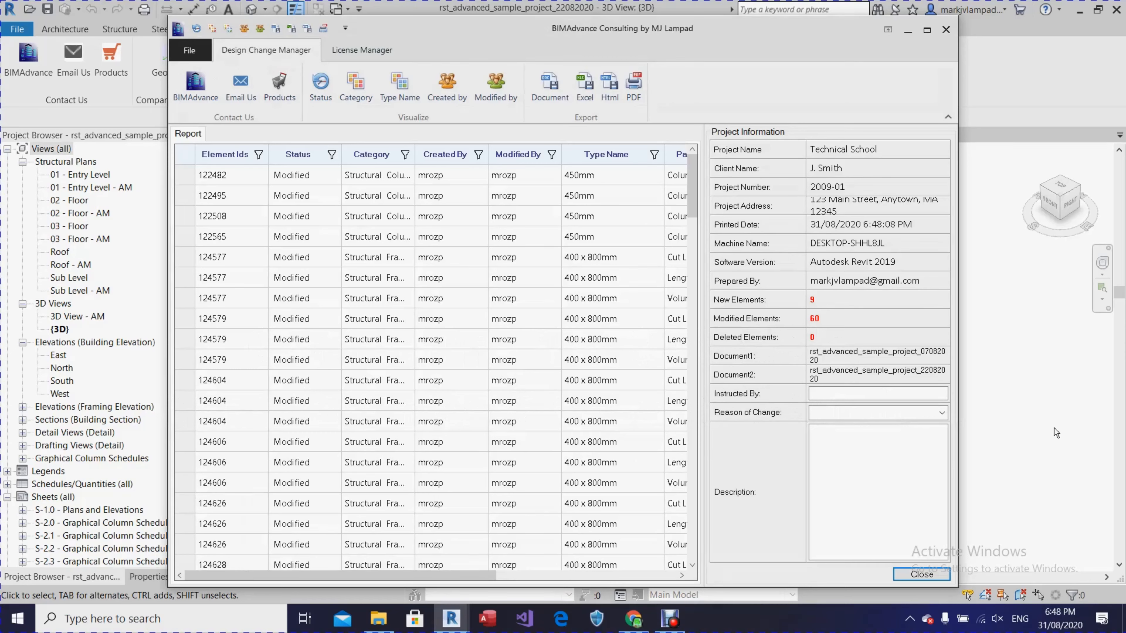
click(1004, 621)
click(886, 583)
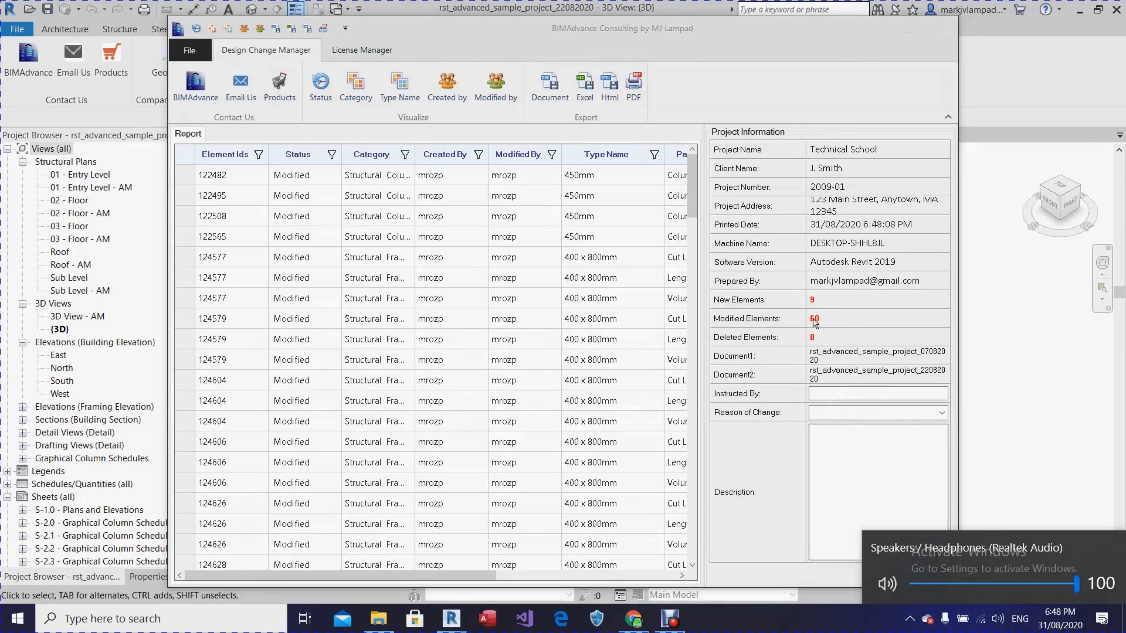
click(998, 618)
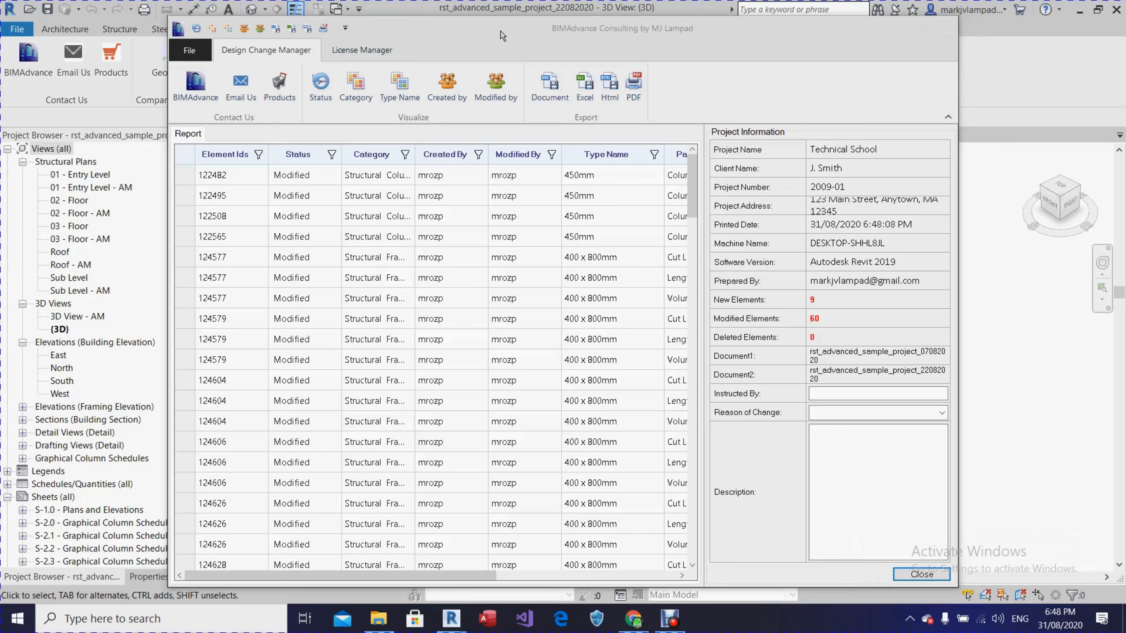
Minimize Revit and the browser and look through the Windows display settings for a two-screen setup.
click(1077, 10)
click(1047, 13)
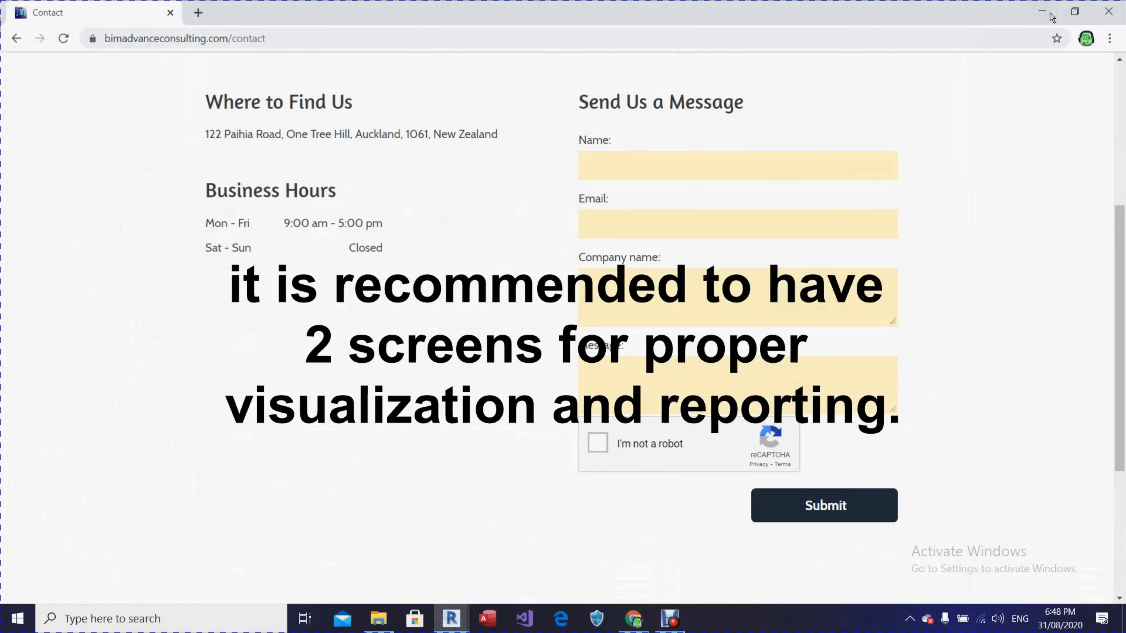
click(1048, 13)
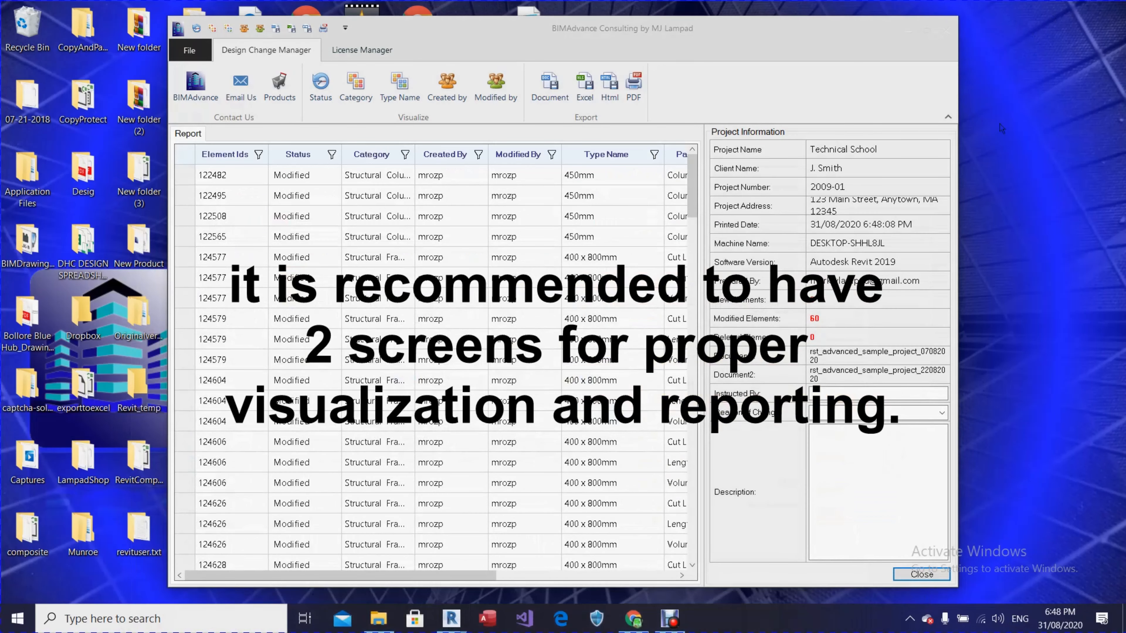
right_click(950, 124)
click(1007, 354)
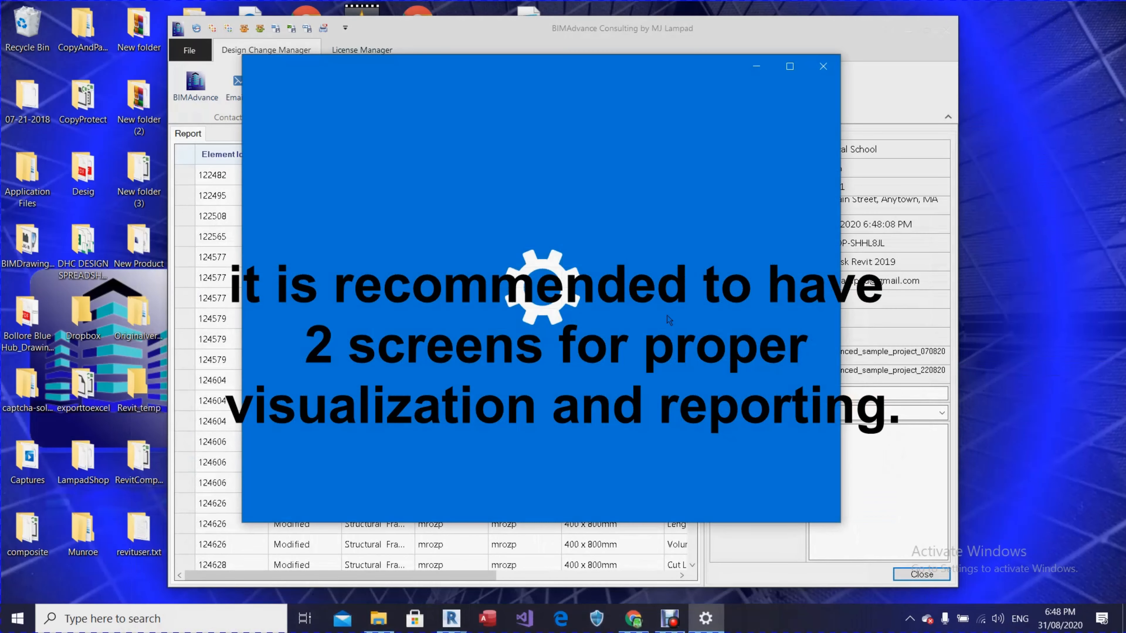
scroll(664, 355, down, 10)
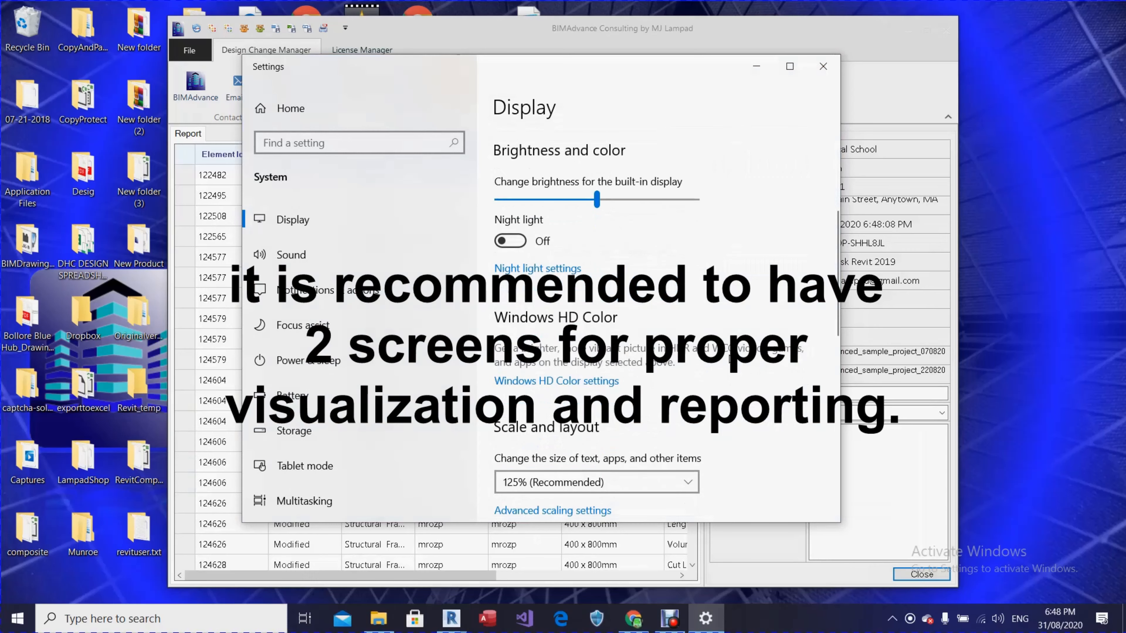
click(584, 370)
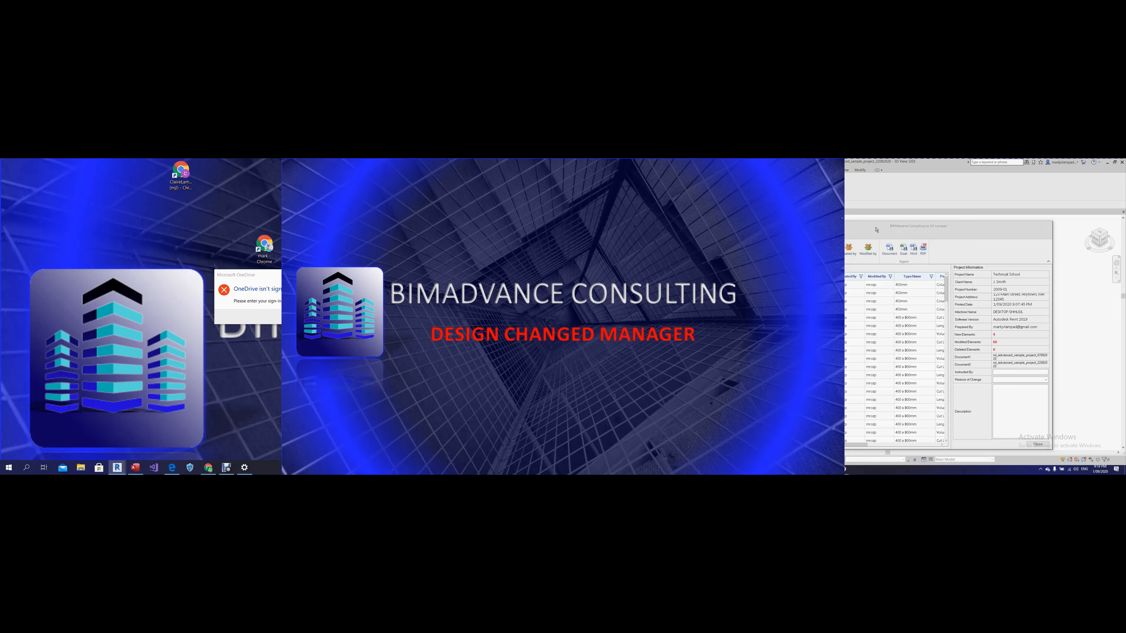
Move the Design Change Manager report to the other screen, maximize it there, and return to the Revit 3D view.
drag(876, 230, 213, 170)
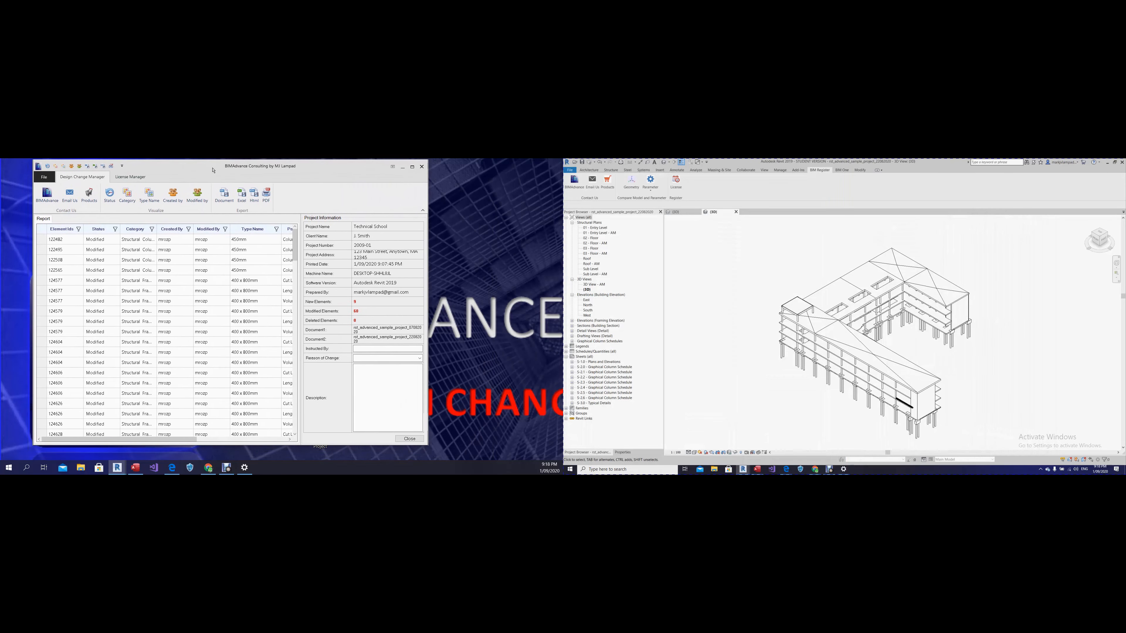
click(412, 166)
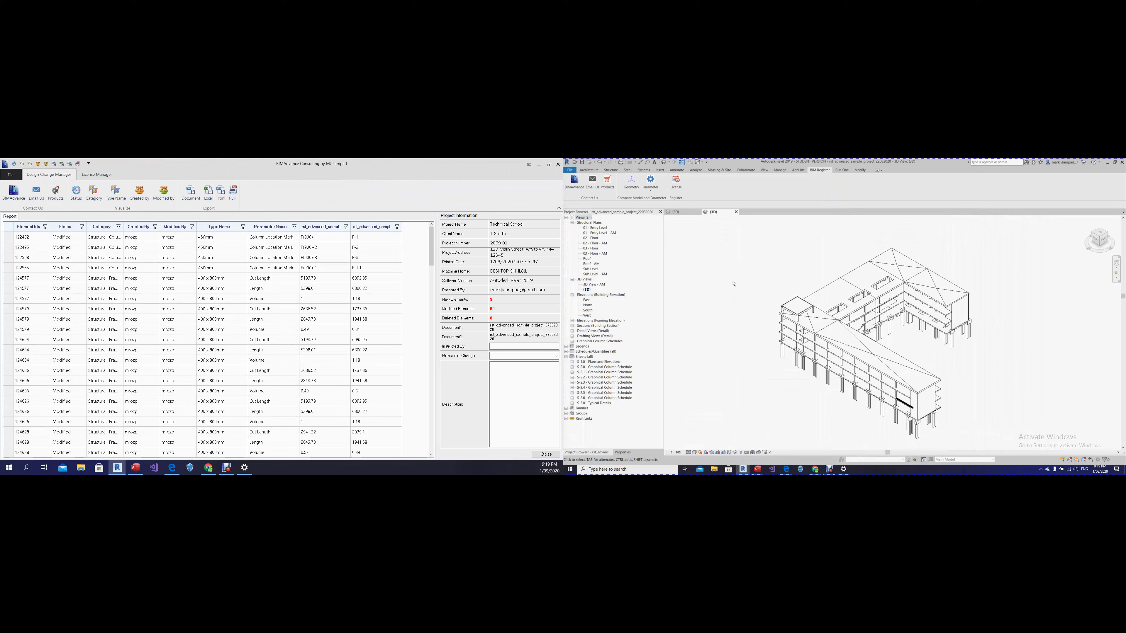
click(728, 270)
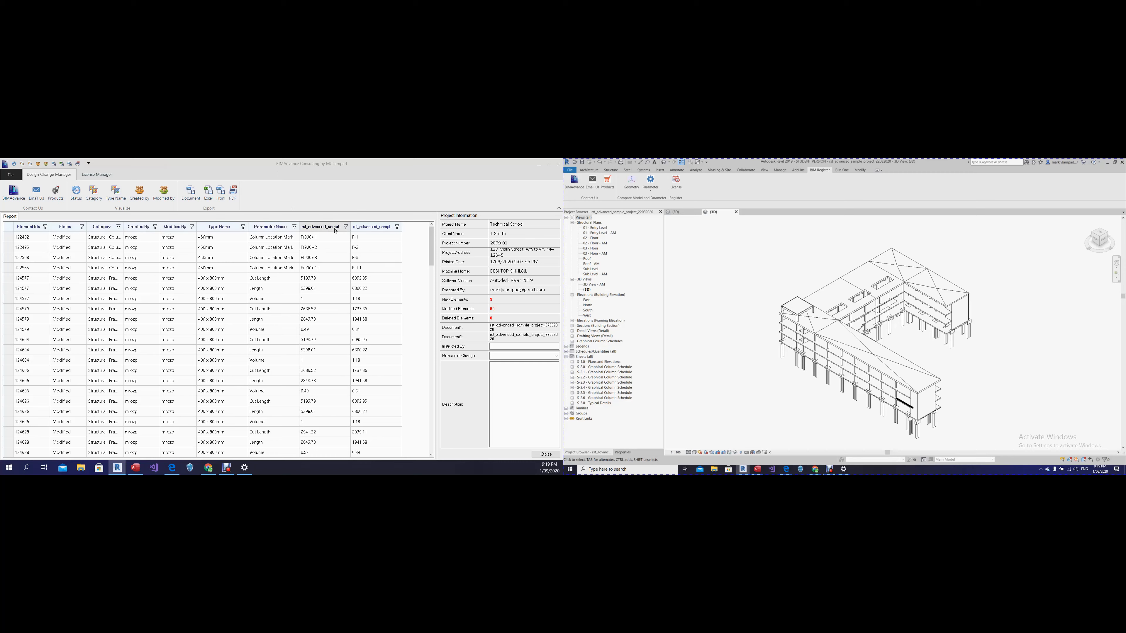
Widen the report's two model value columns so that both project file names can be read.
drag(350, 226, 374, 232)
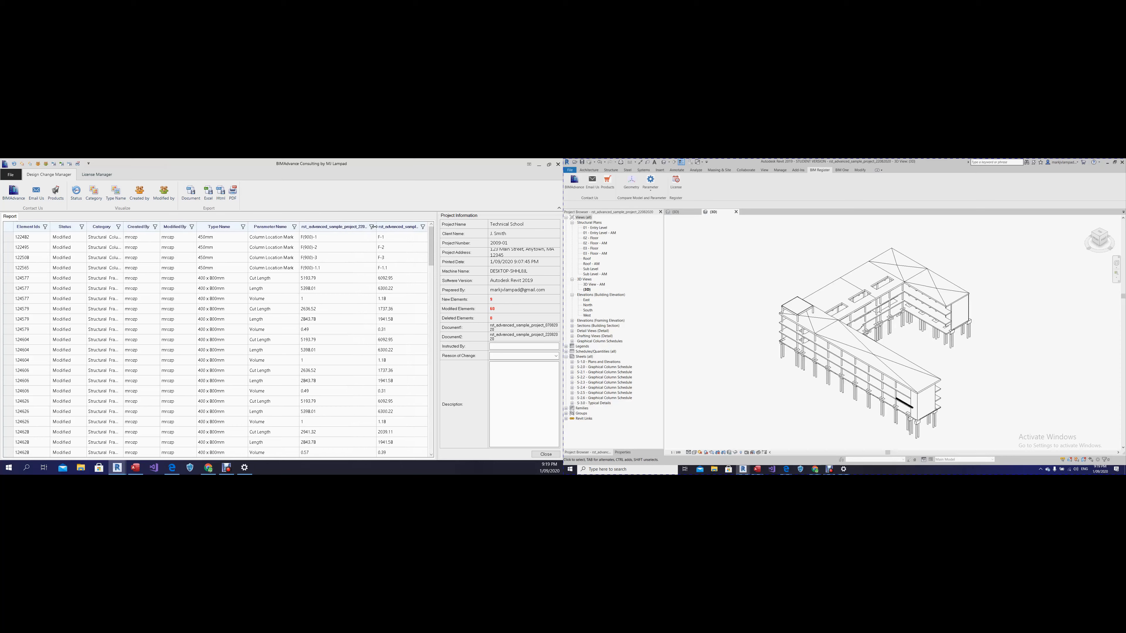
drag(373, 227, 424, 230)
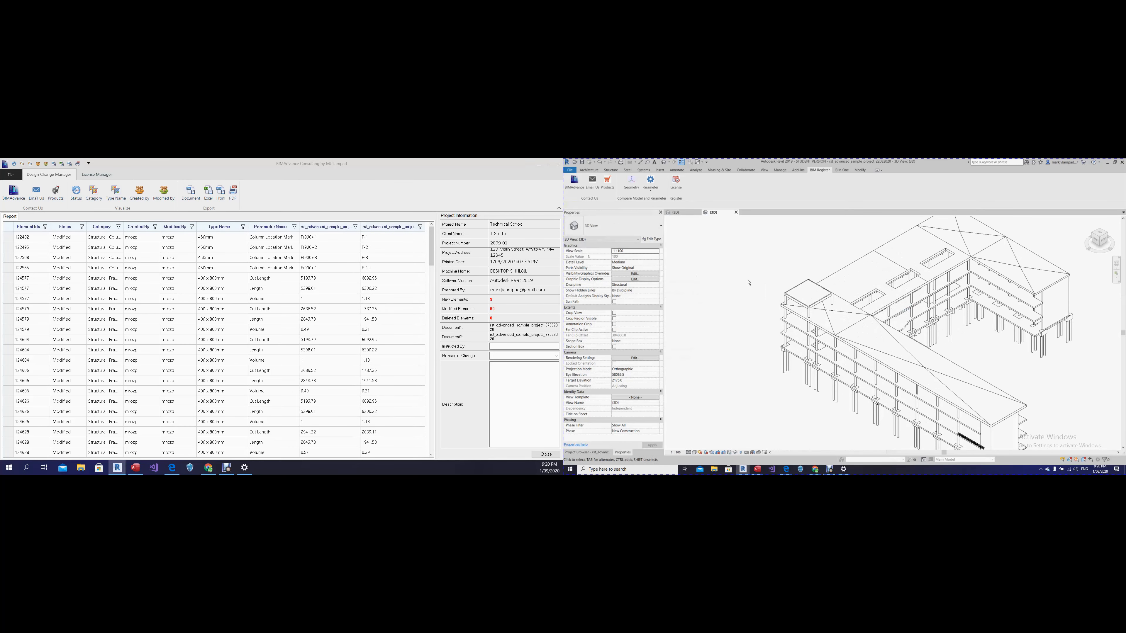
Check the properties of a roof-level round column and the filter values offered for the report's Status and Category.
click(787, 316)
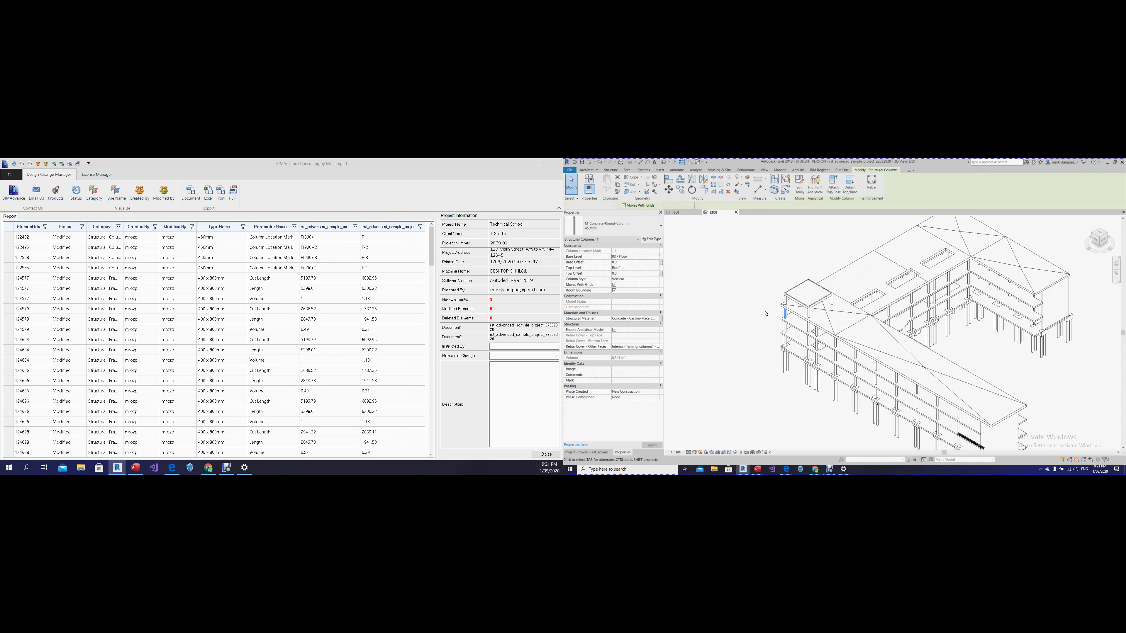
key(Escape)
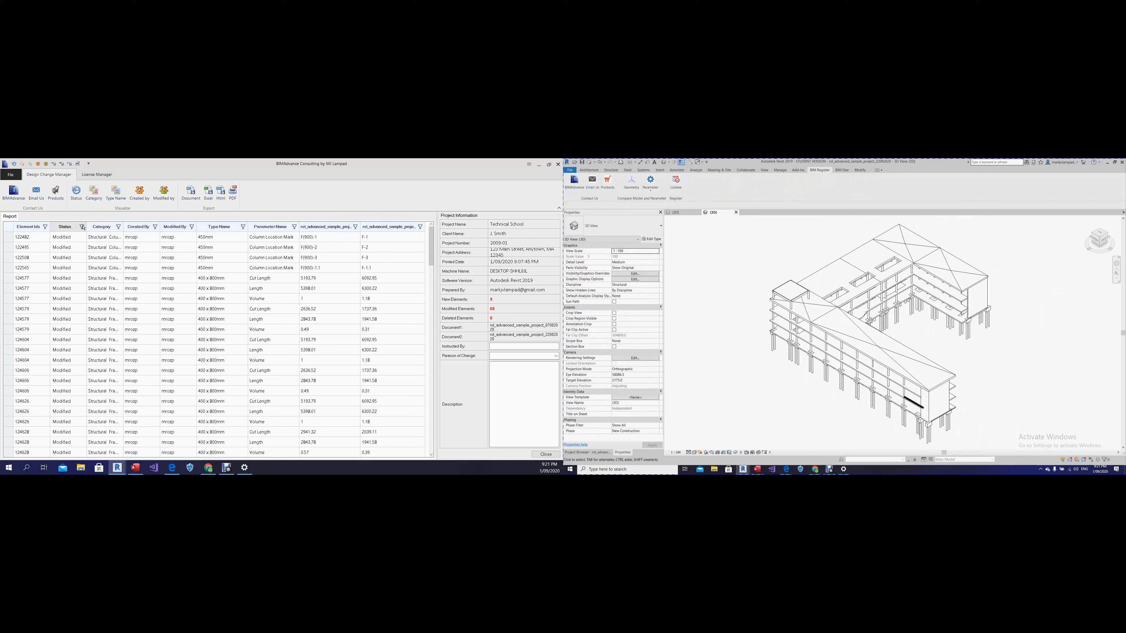
click(82, 227)
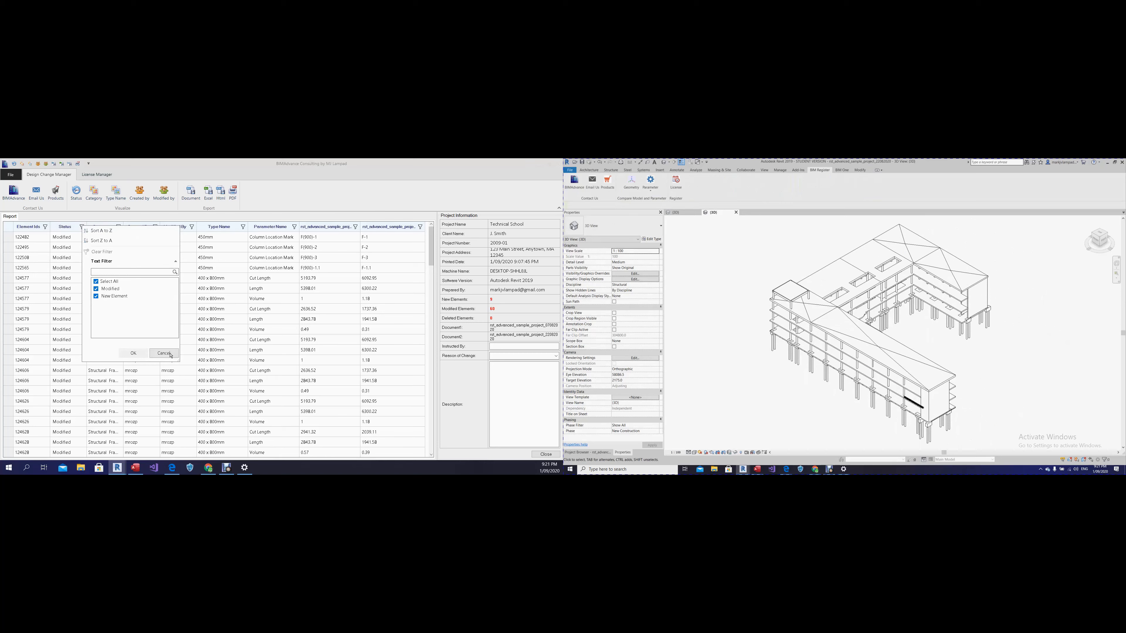
click(163, 353)
click(118, 227)
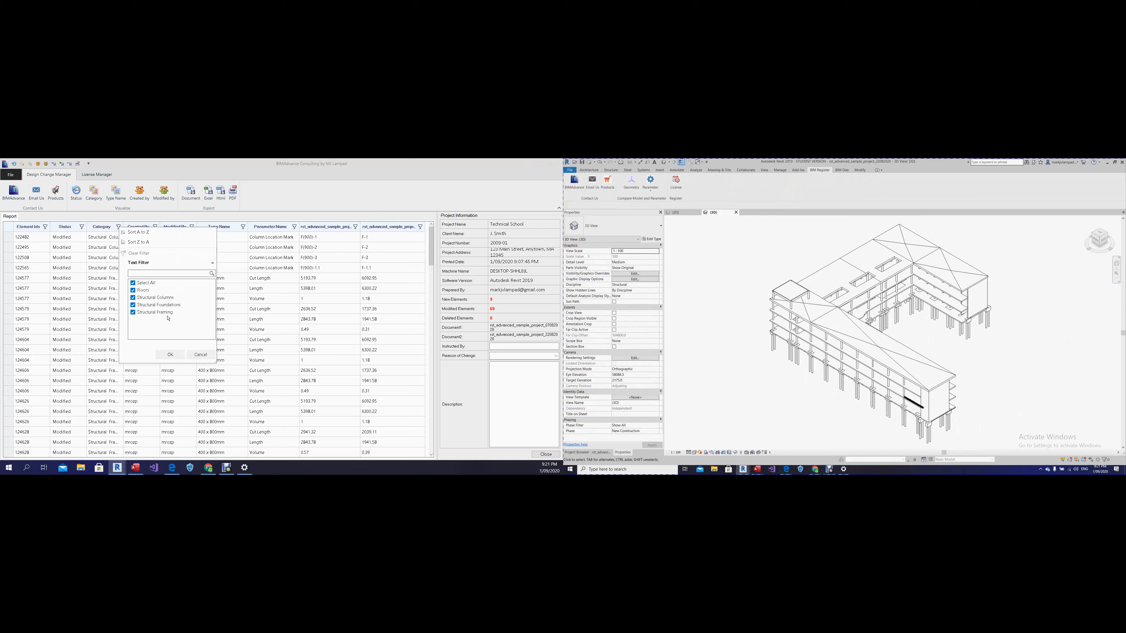
click(200, 355)
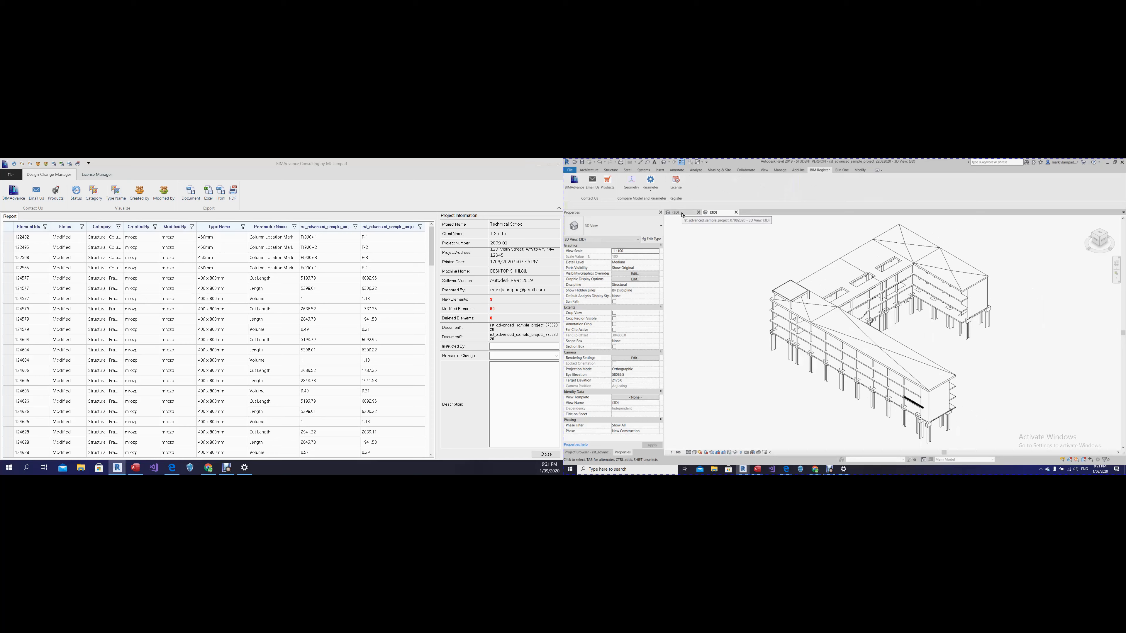
Compare the 3D views of the two project versions by switching back and forth between them.
click(681, 214)
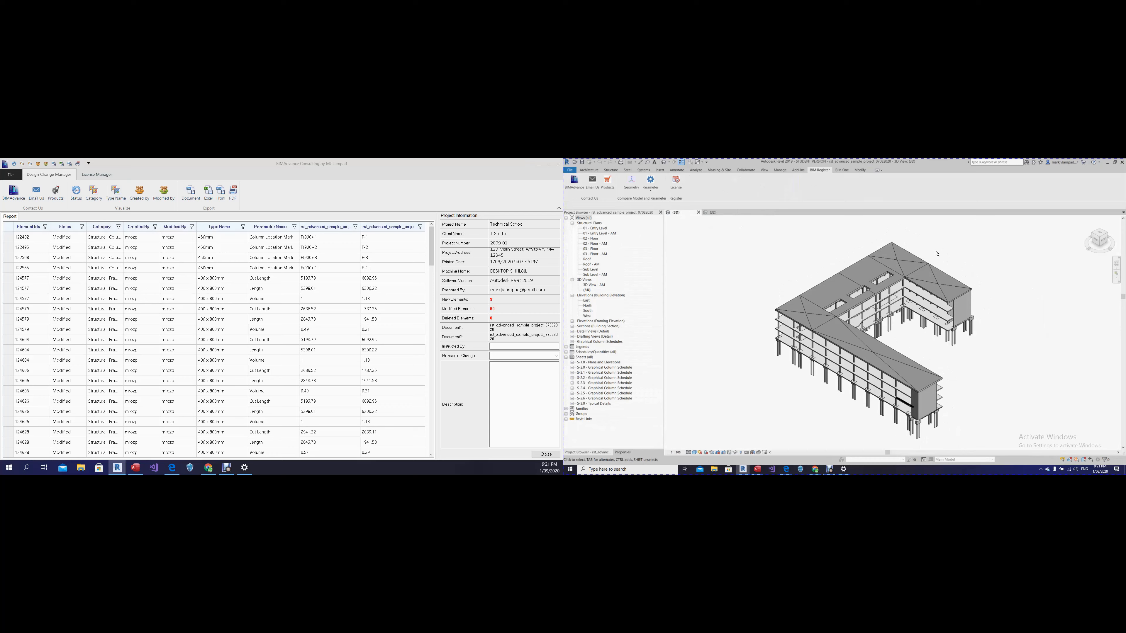
click(713, 213)
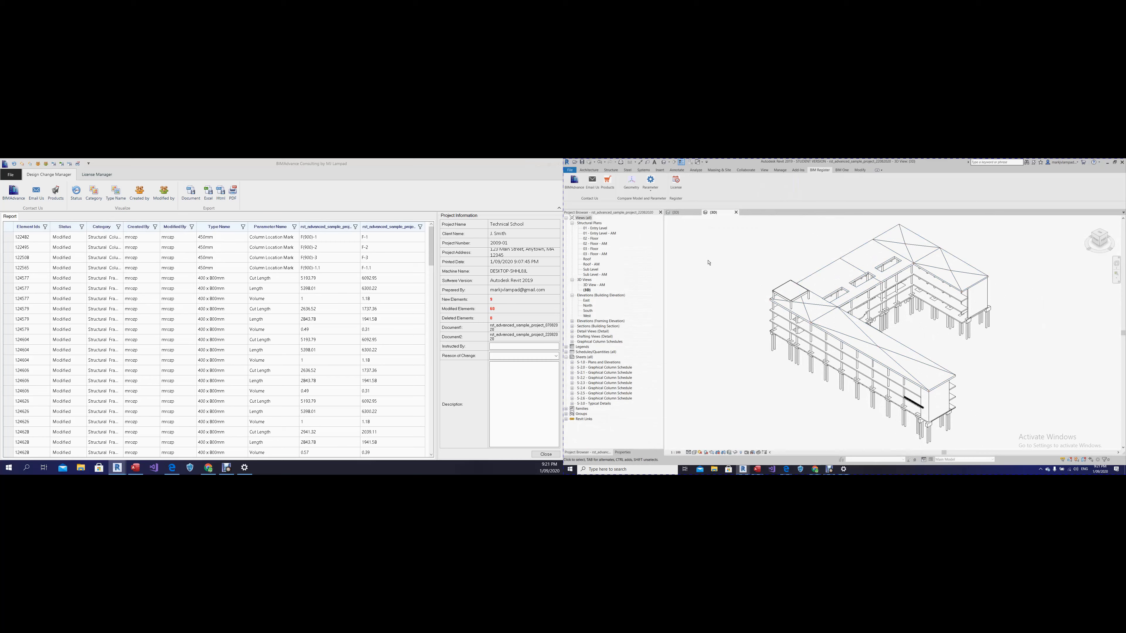
key(ctrl+Tab)
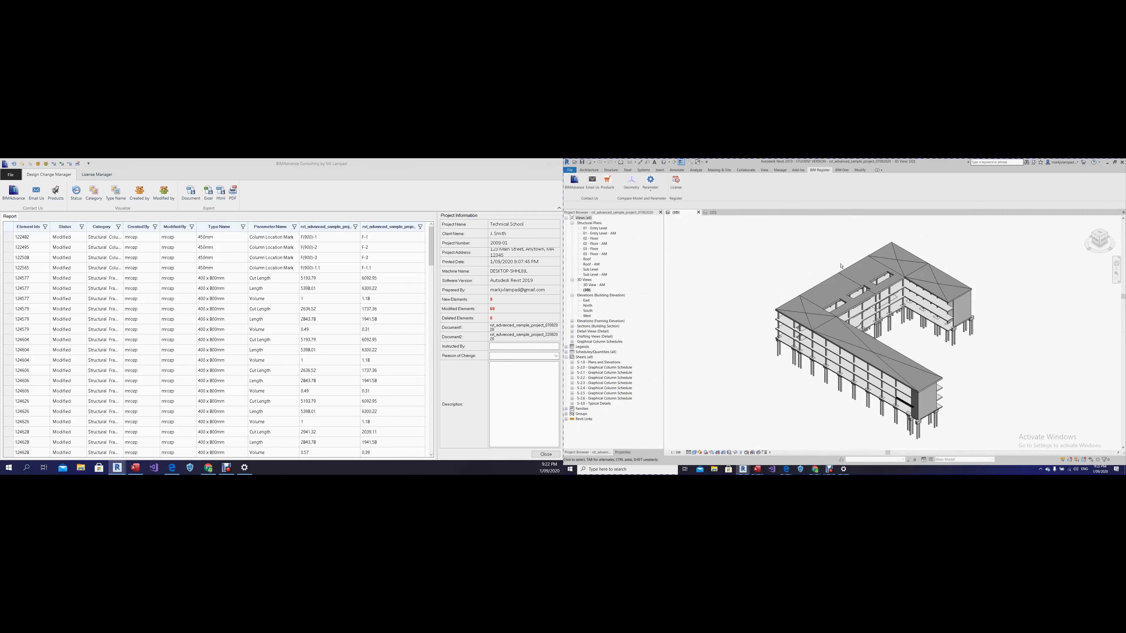
key(ctrl+Tab)
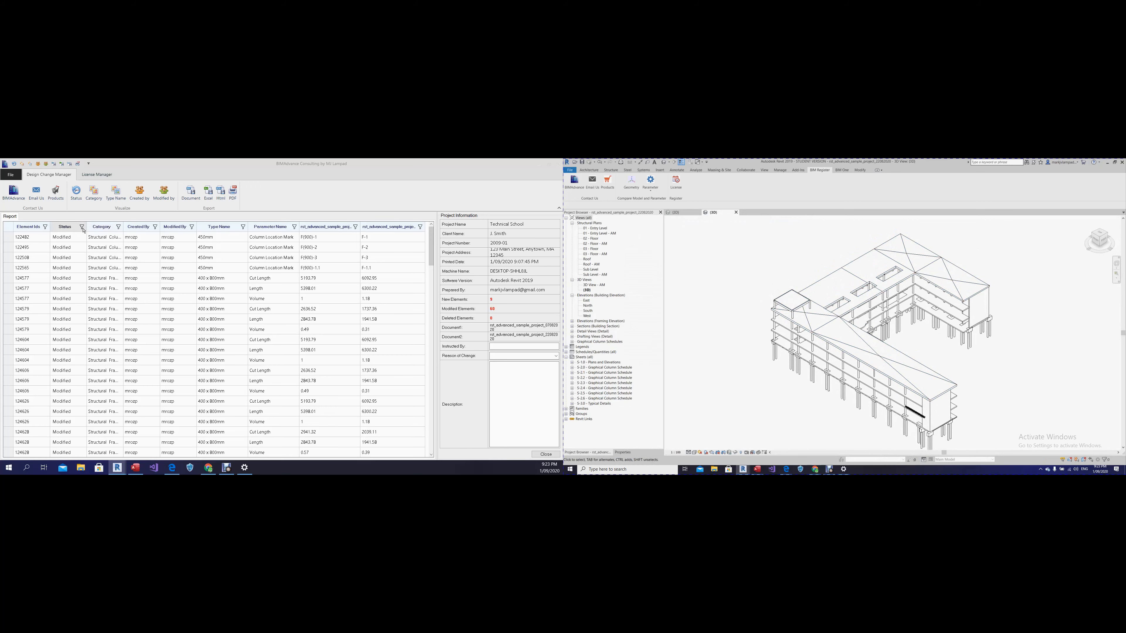
Filter the report's Status to New Element and visualize the elements by status in the 3D view.
click(81, 228)
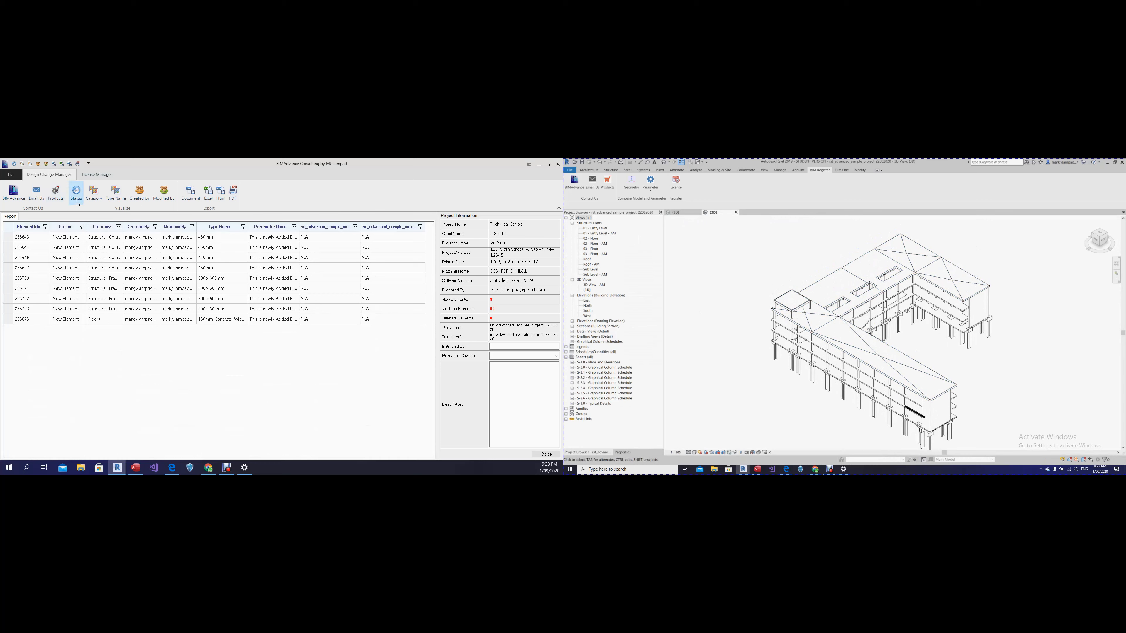
click(77, 203)
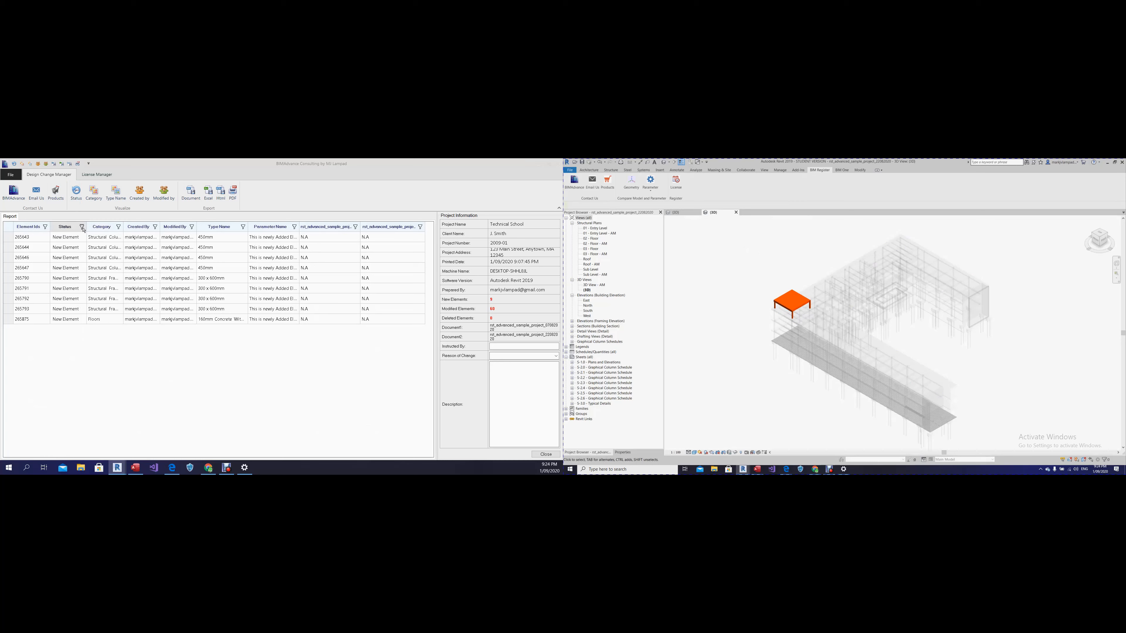
Limit the new elements to the Structural Columns category and highlight only those in the 3D view.
click(118, 226)
click(132, 298)
click(132, 291)
click(133, 306)
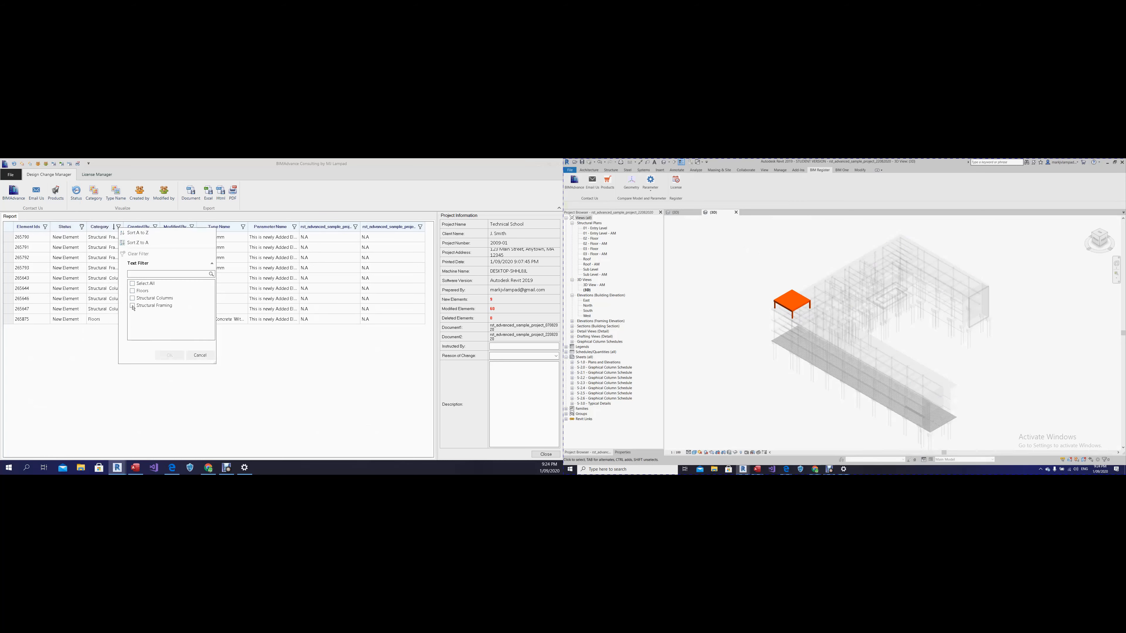
click(132, 298)
click(160, 356)
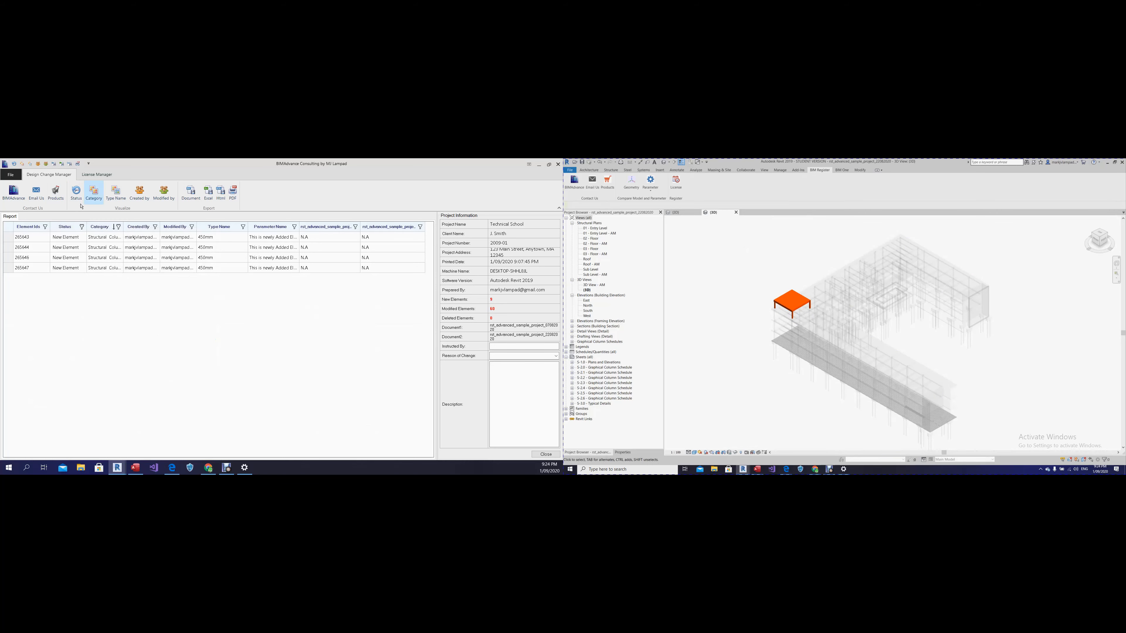
click(784, 386)
click(744, 289)
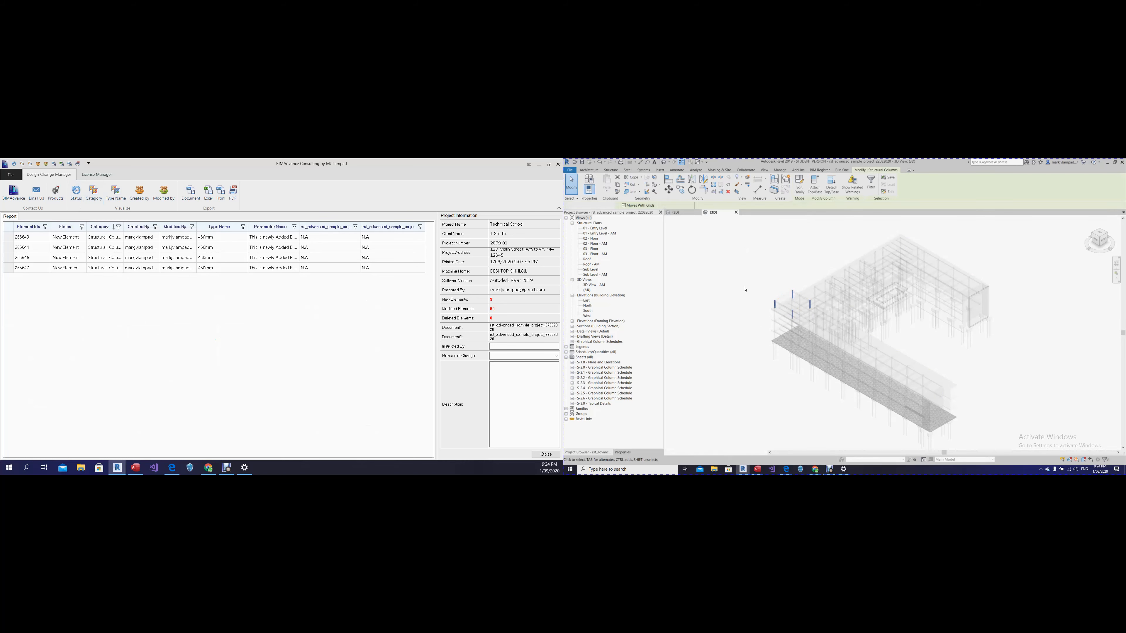
scroll(805, 288, up, 1)
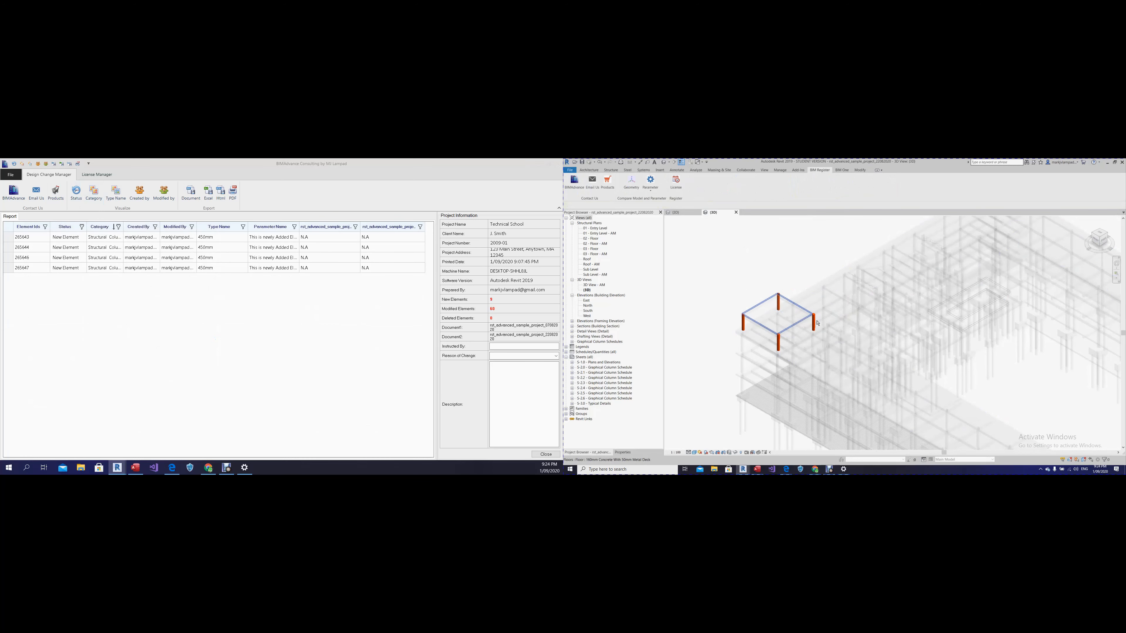
Filter the report to Modified elements in the Structural Columns and Structural Foundations categories.
click(81, 227)
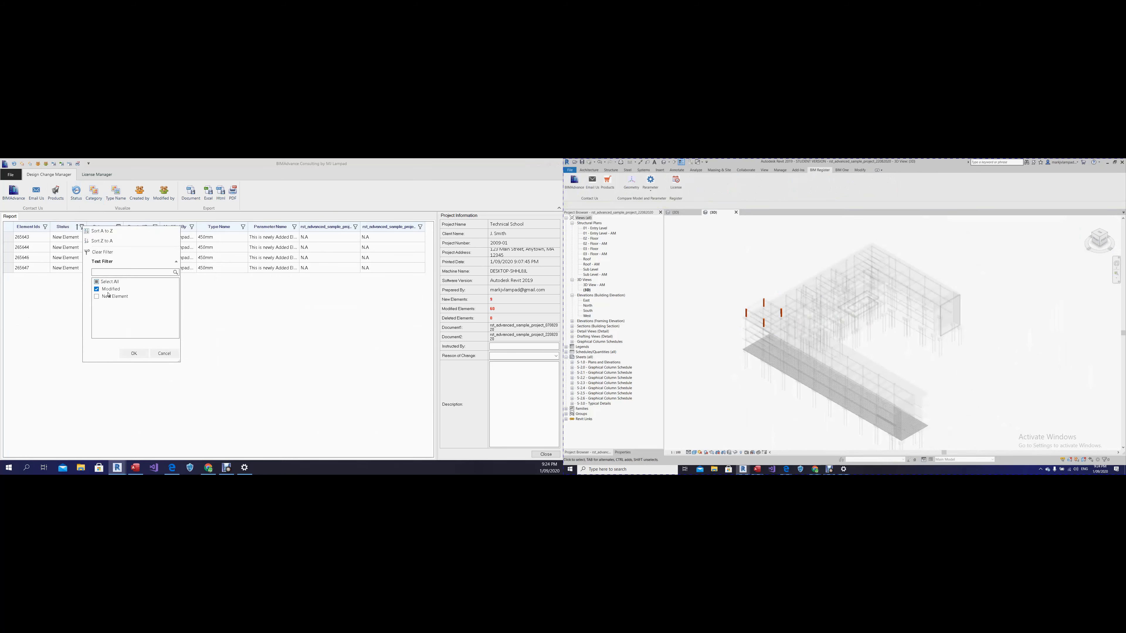
click(134, 354)
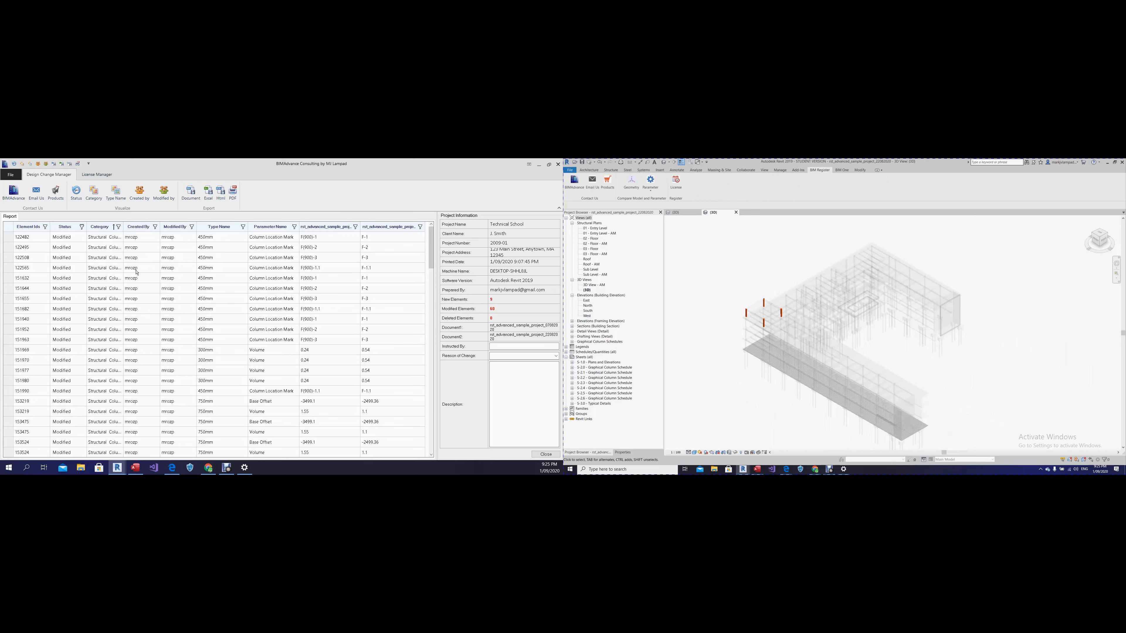
click(119, 227)
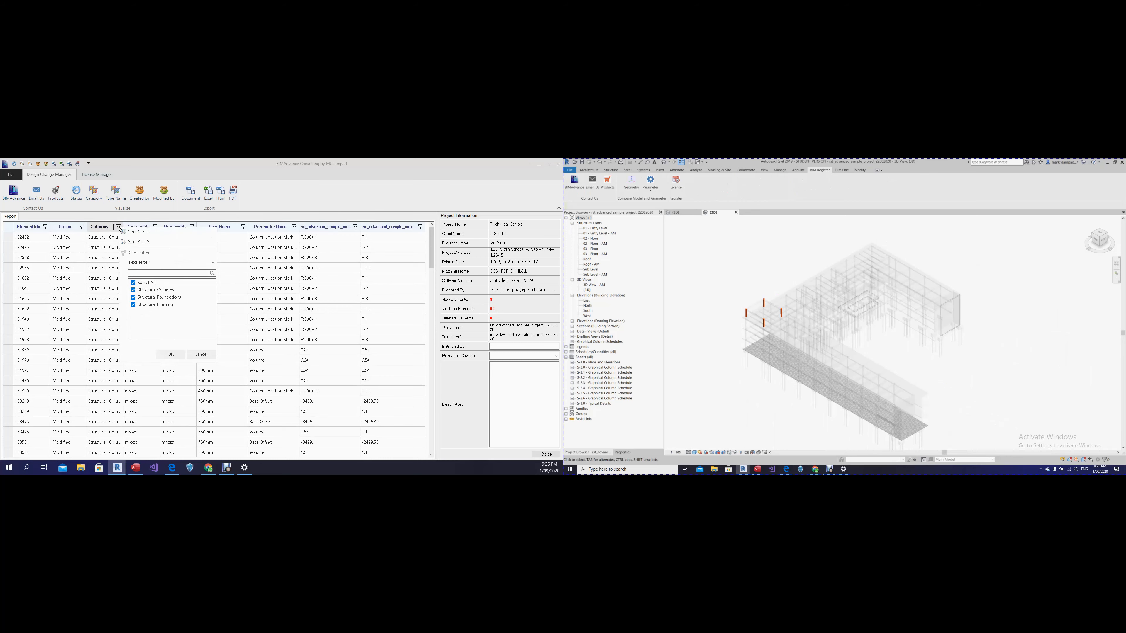
click(133, 283)
click(133, 290)
click(133, 297)
click(171, 354)
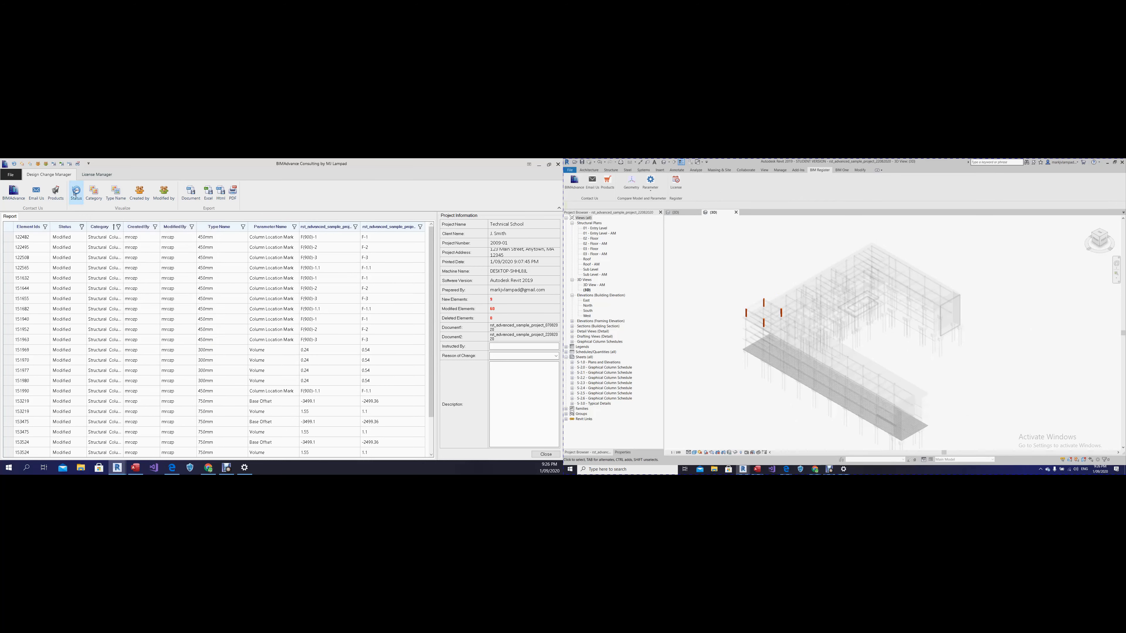
Visualize the modified columns and foundations by status and inspect them in the 3D view.
click(74, 193)
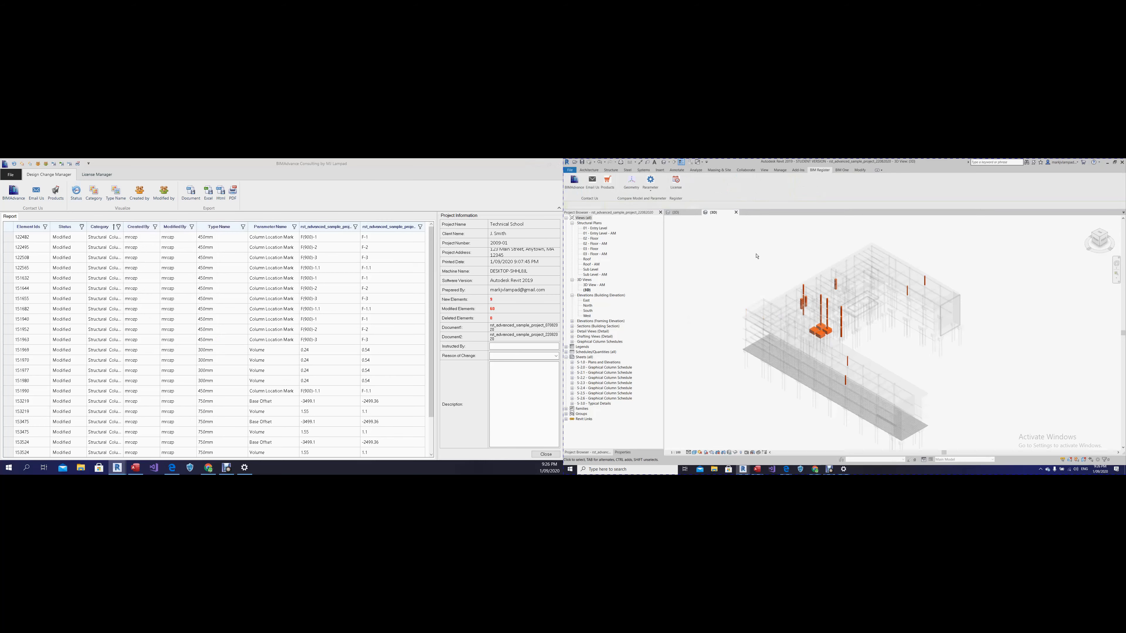
shift+middle_drag(770, 317, 738, 360)
scroll(827, 373, up, 2)
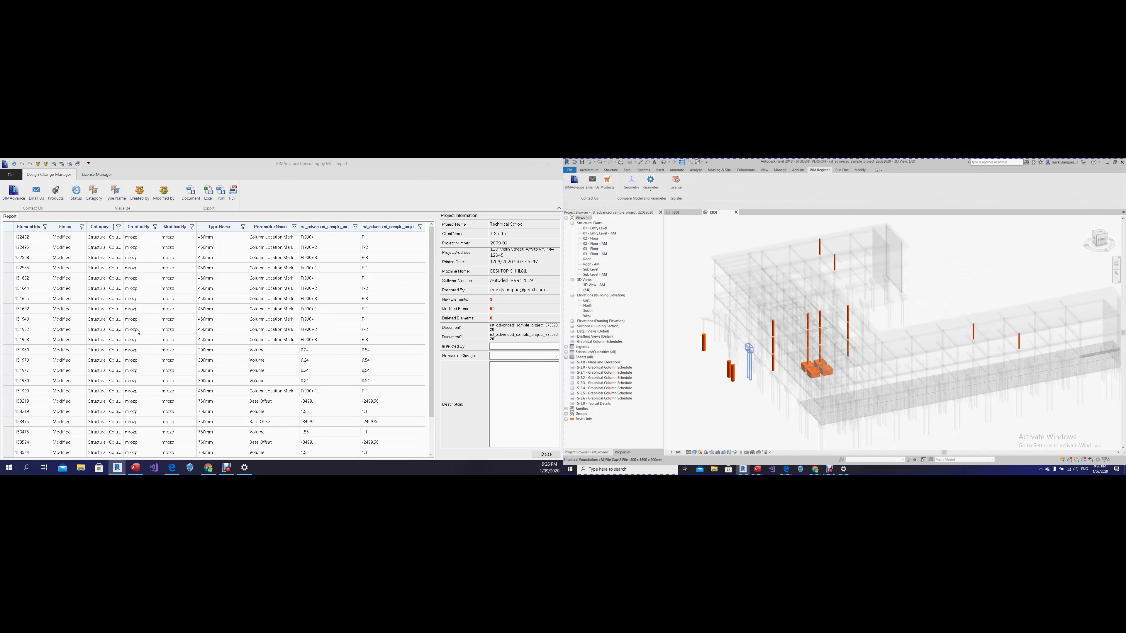
Widen the report's Category column and visualize the filtered elements by category in the 3D view.
drag(124, 227, 142, 226)
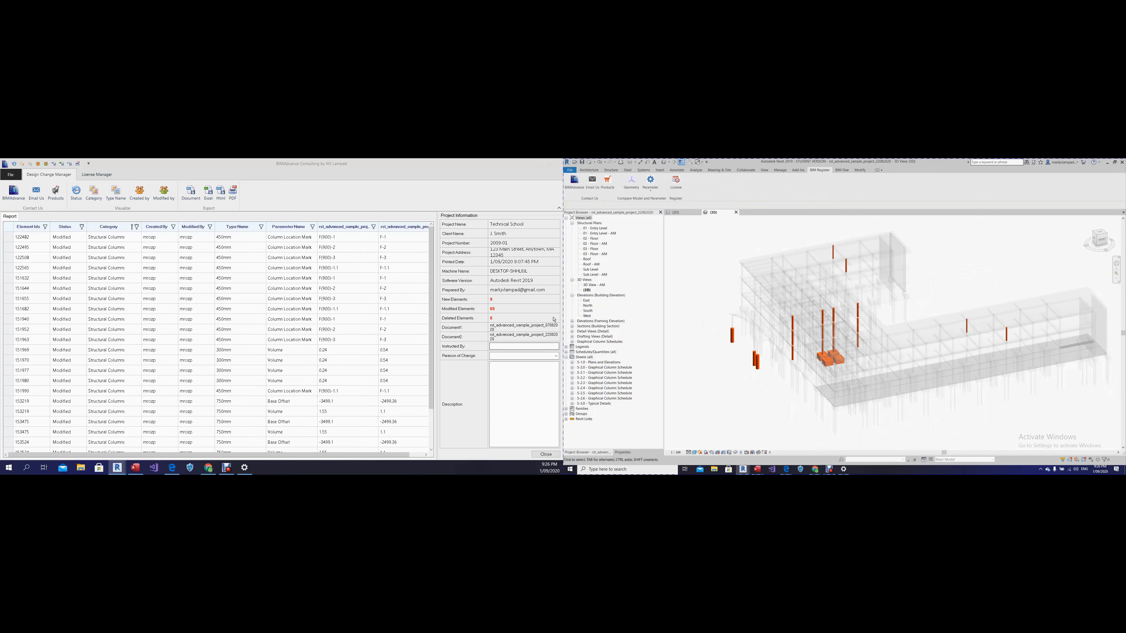
click(132, 167)
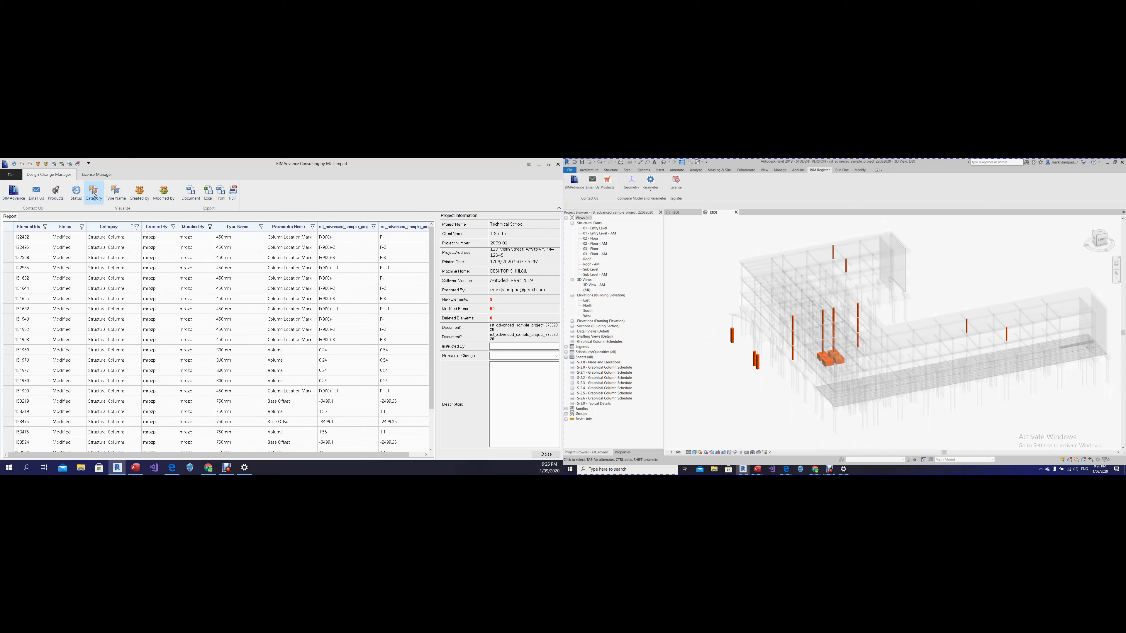
click(94, 195)
click(91, 201)
click(755, 409)
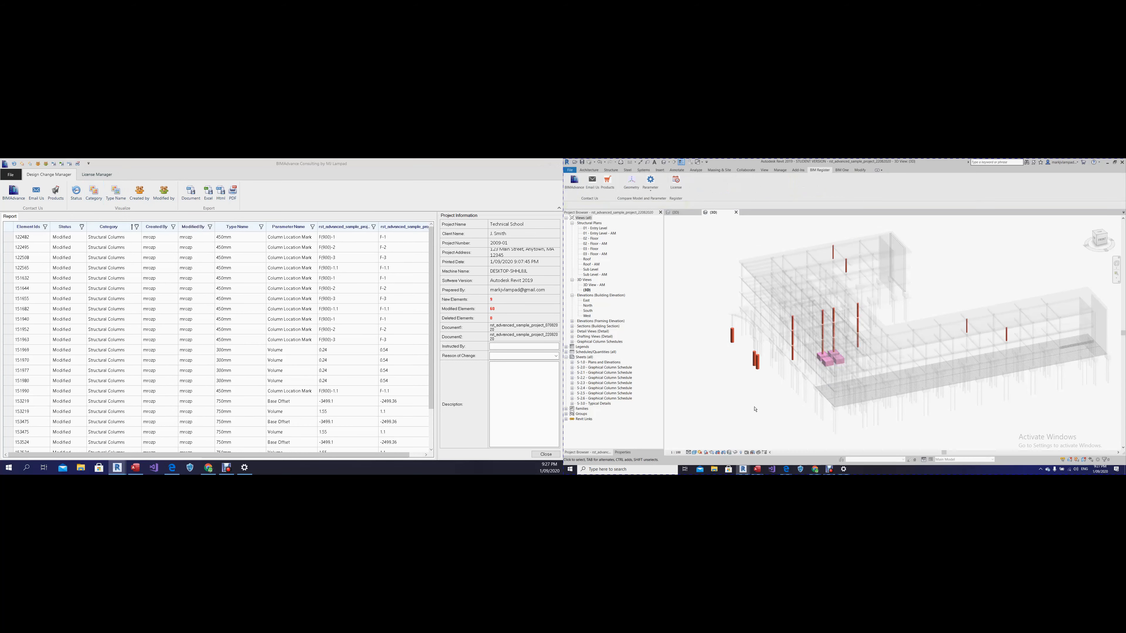
shift+middle_drag(727, 404, 762, 414)
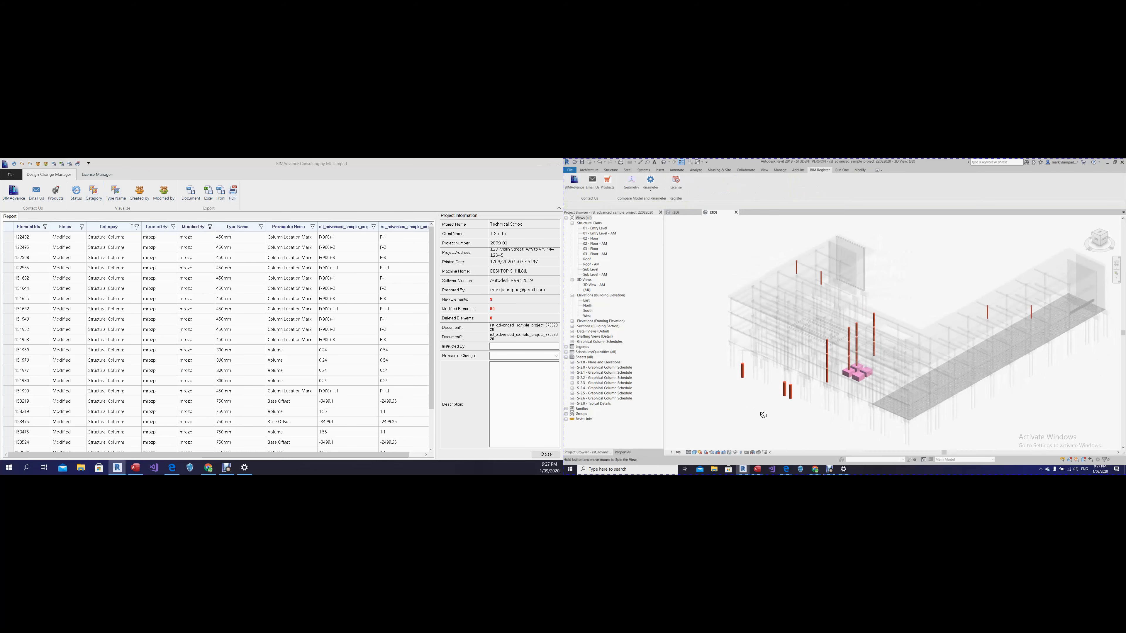
Check the properties of a highlighted round column and examine the coloured columns and foundations up close.
click(784, 392)
click(622, 453)
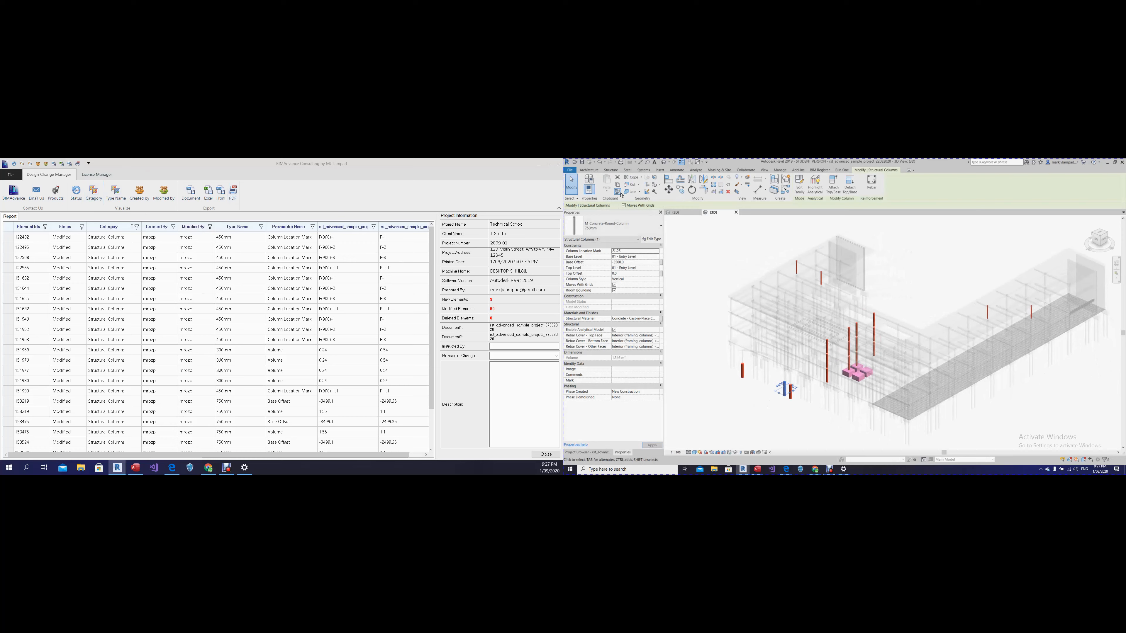
click(712, 393)
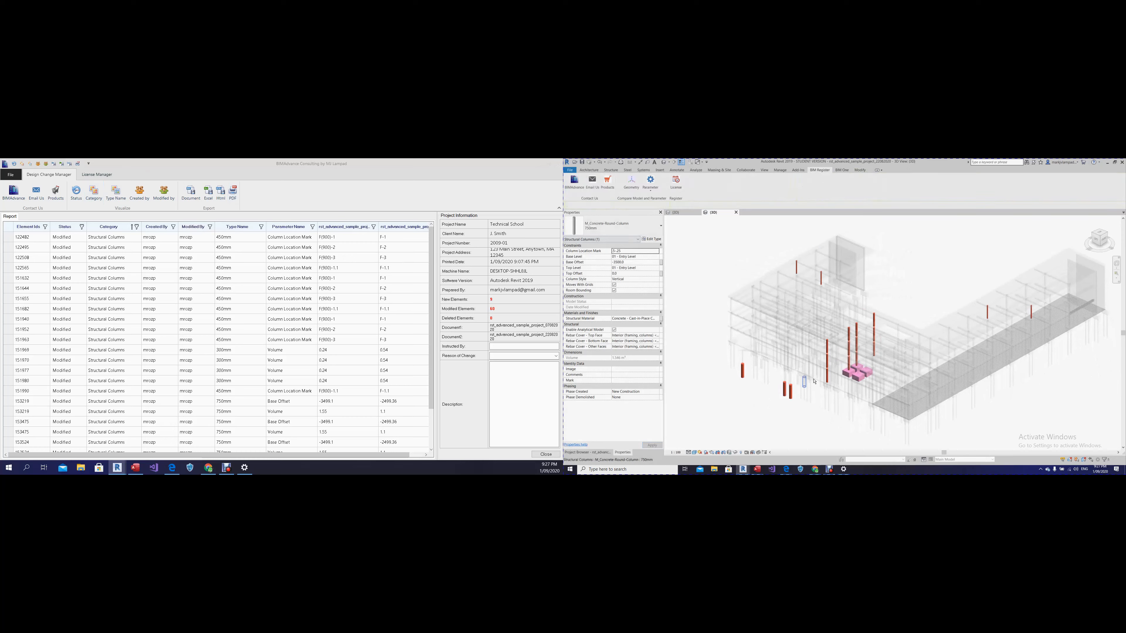
scroll(811, 384, up, 4)
scroll(813, 387, up, 2)
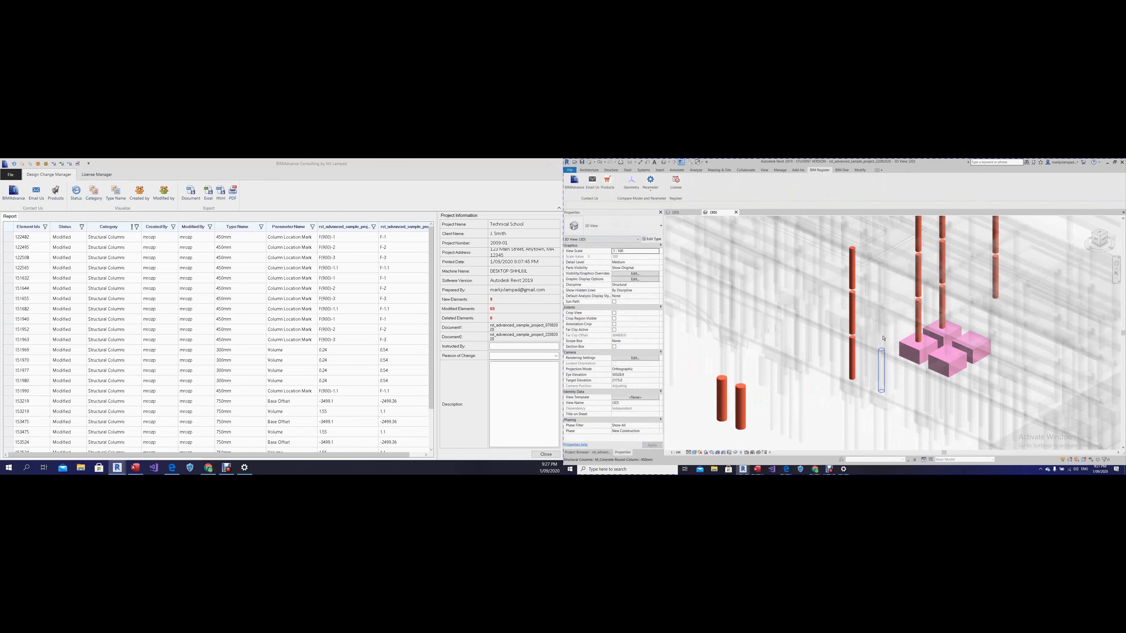
scroll(849, 320, down, 3)
scroll(848, 320, up, 3)
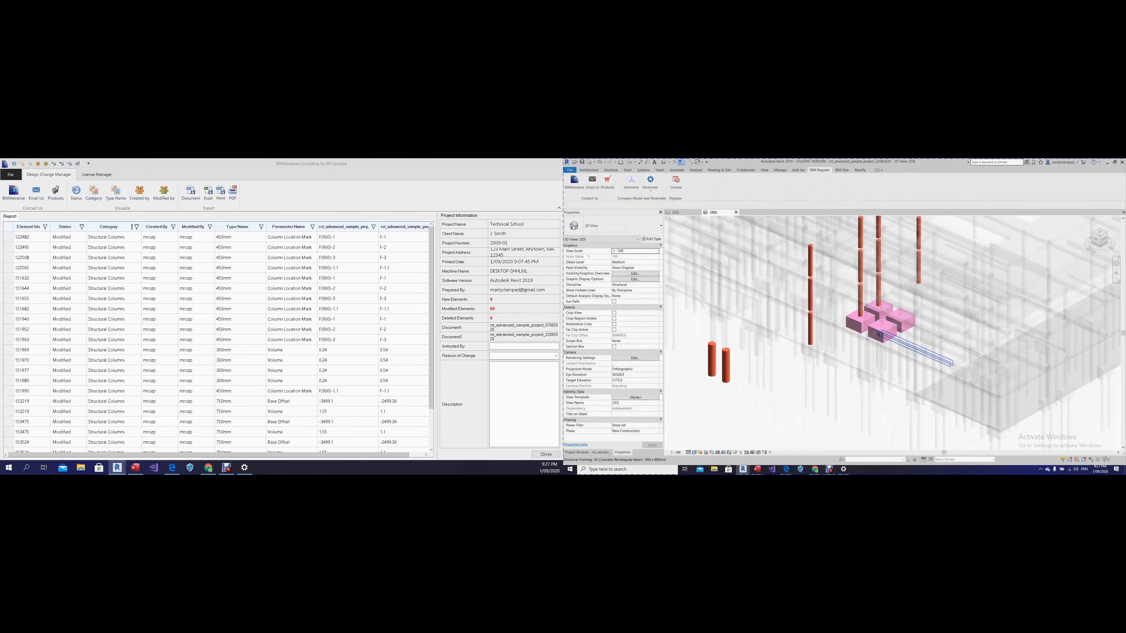
scroll(879, 336, down, 5)
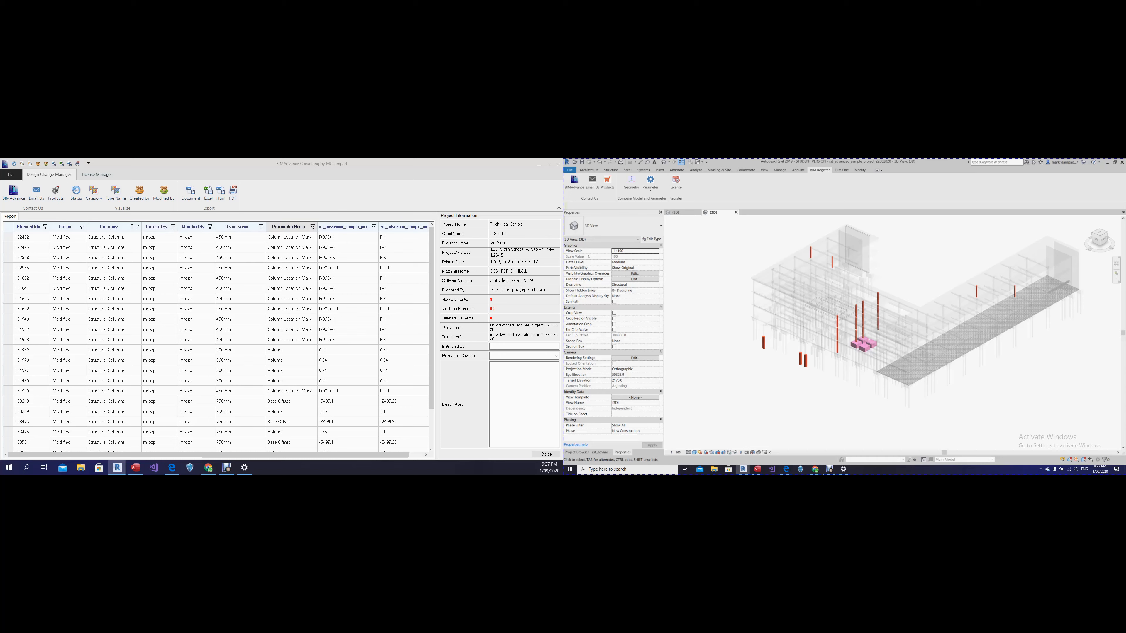
Filter the report to Structural Columns with the Column Location Mark parameter only.
click(137, 227)
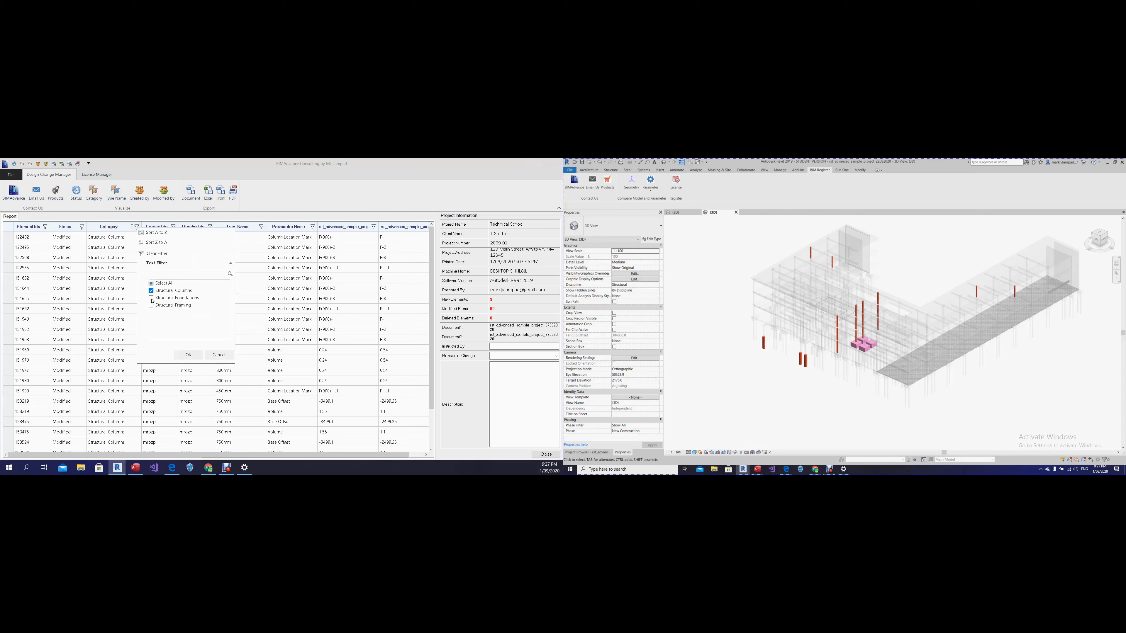
click(188, 354)
click(312, 227)
click(326, 282)
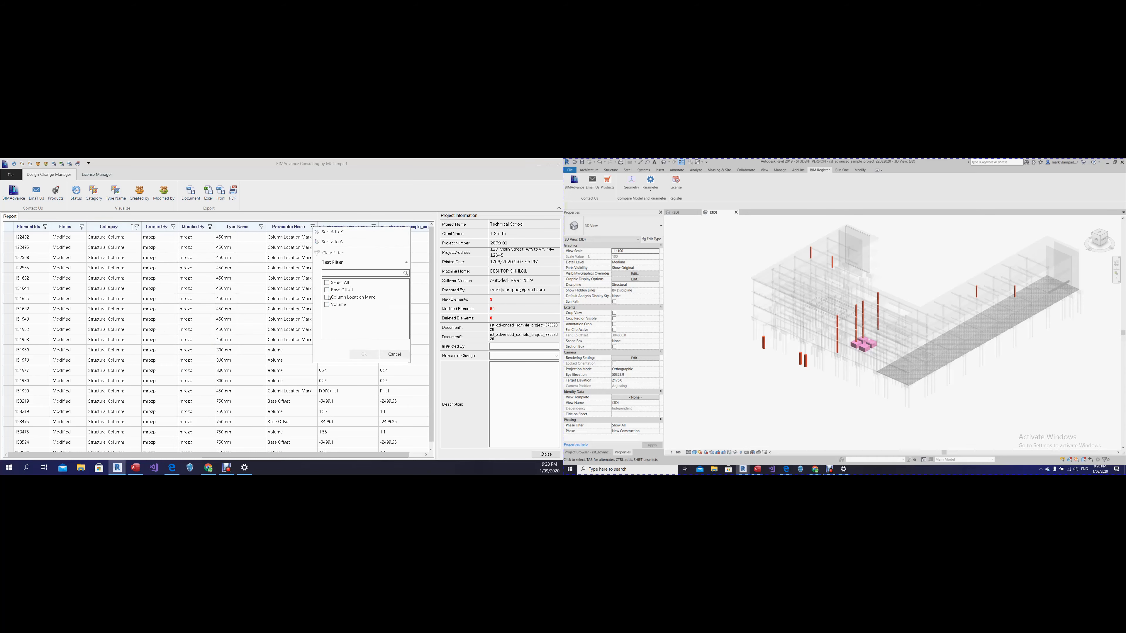
click(327, 297)
click(373, 355)
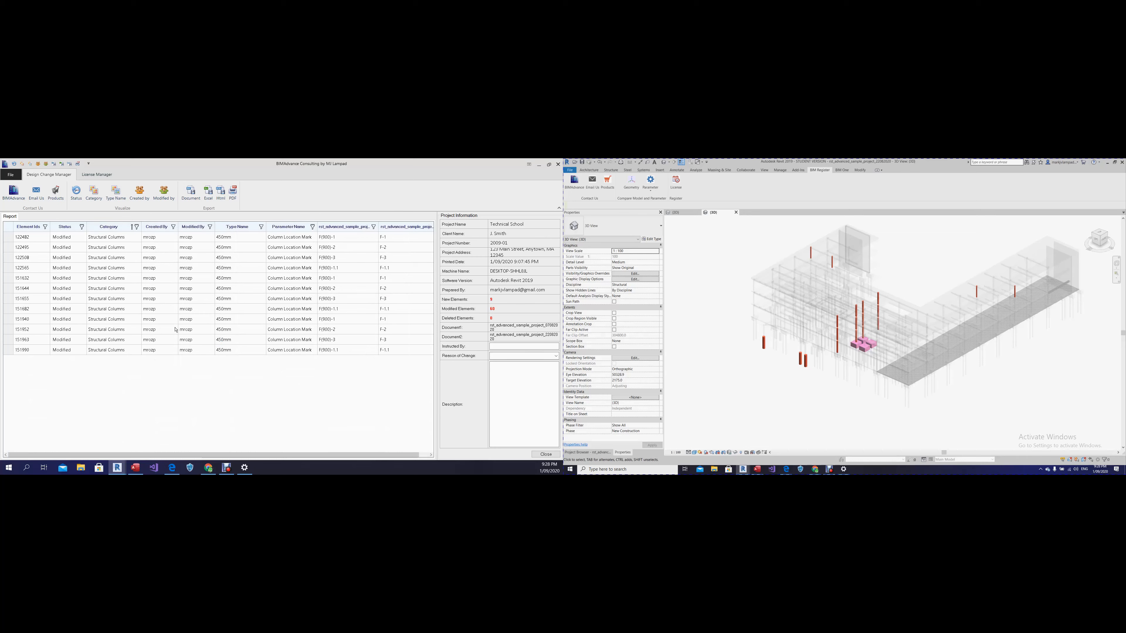
Visualize the filtered Structural Columns by status and inspect them in the 3D view.
click(78, 200)
shift+middle_drag(896, 278, 938, 270)
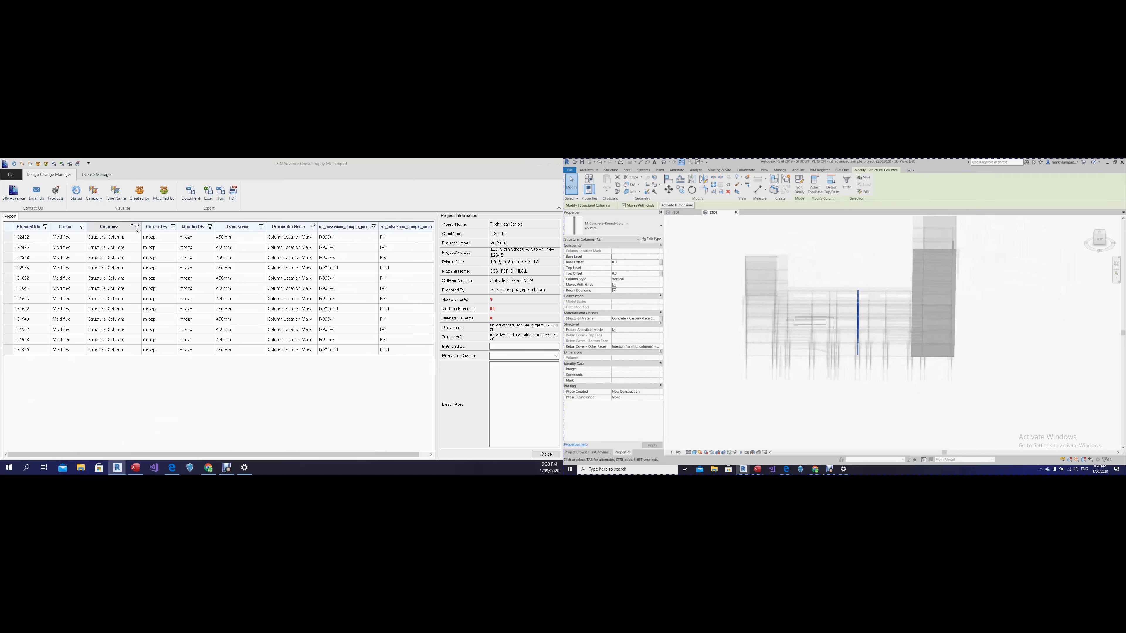
Clear the report's Parameter Name filter and filter the Category to Structural Framing only.
click(312, 226)
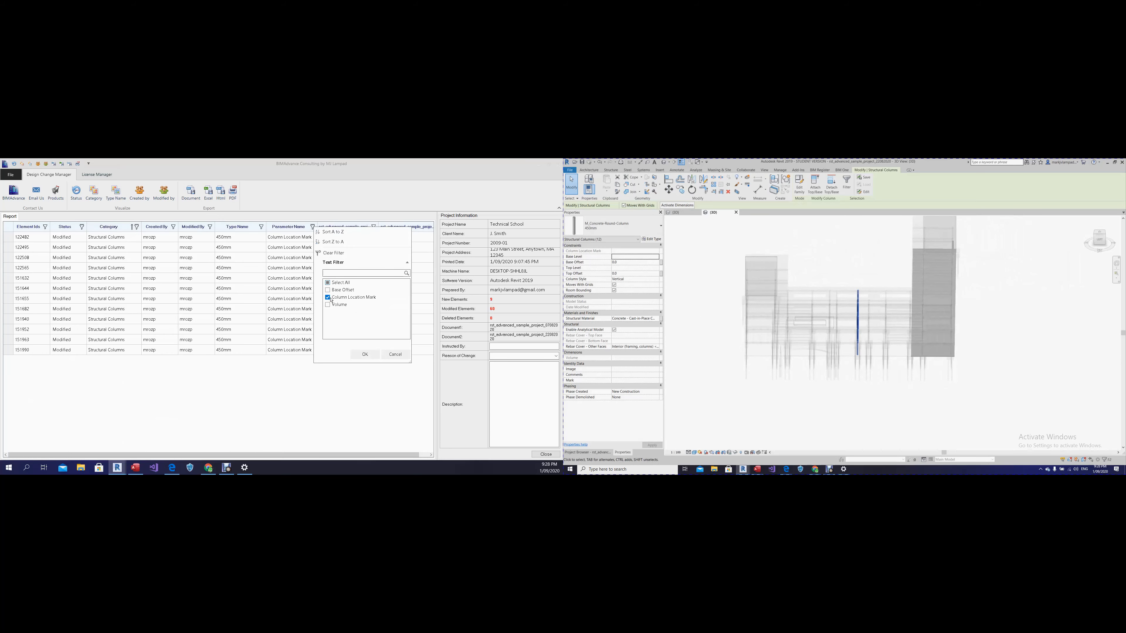
click(363, 354)
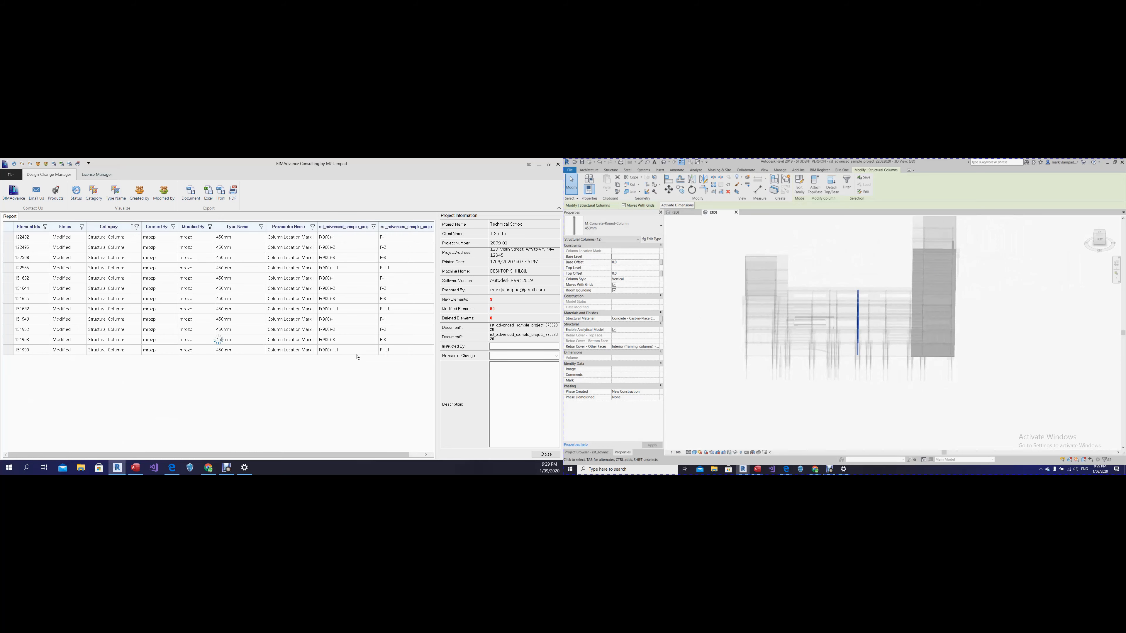
click(136, 226)
click(151, 305)
click(188, 356)
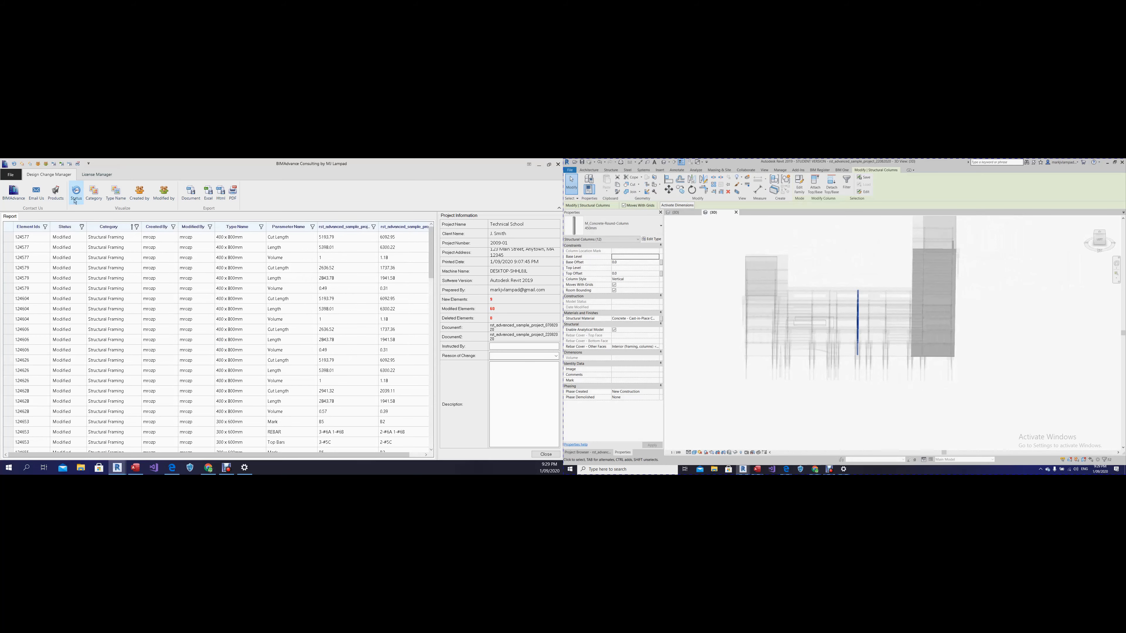
Visualize the modified Structural Framing elements by status and inspect them in the 3D view.
click(76, 201)
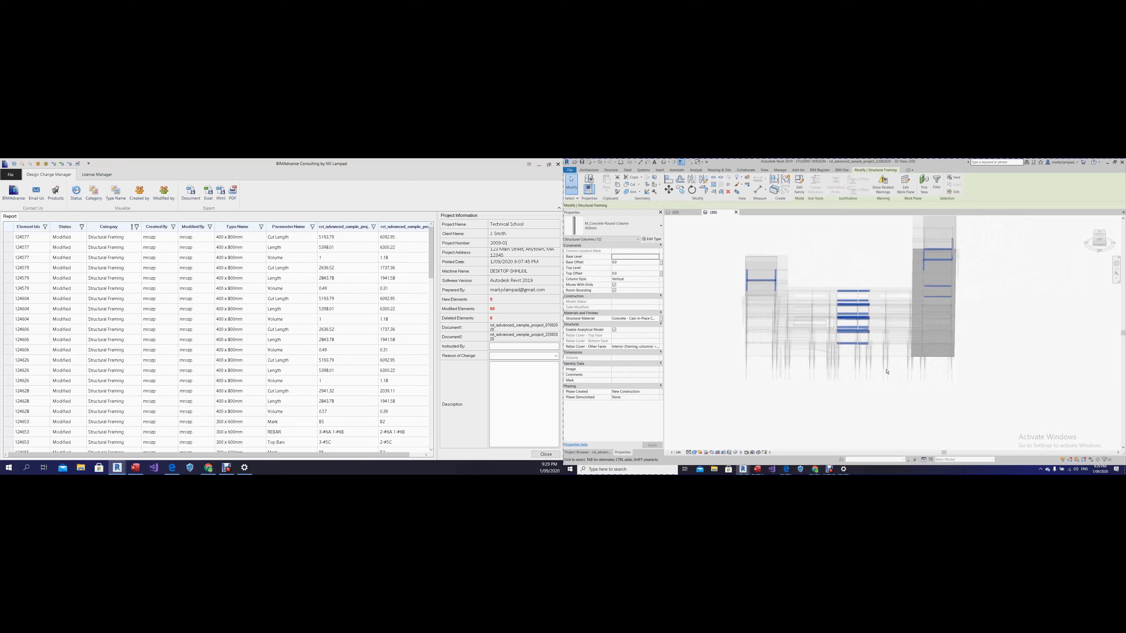
click(983, 387)
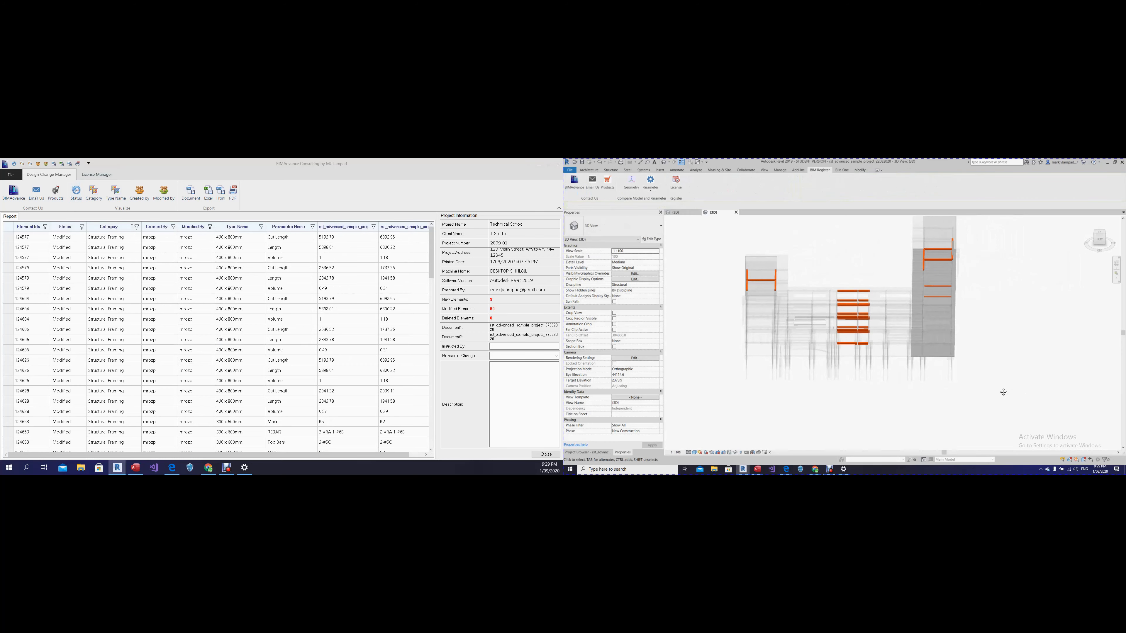
shift+middle_drag(1005, 392, 924, 389)
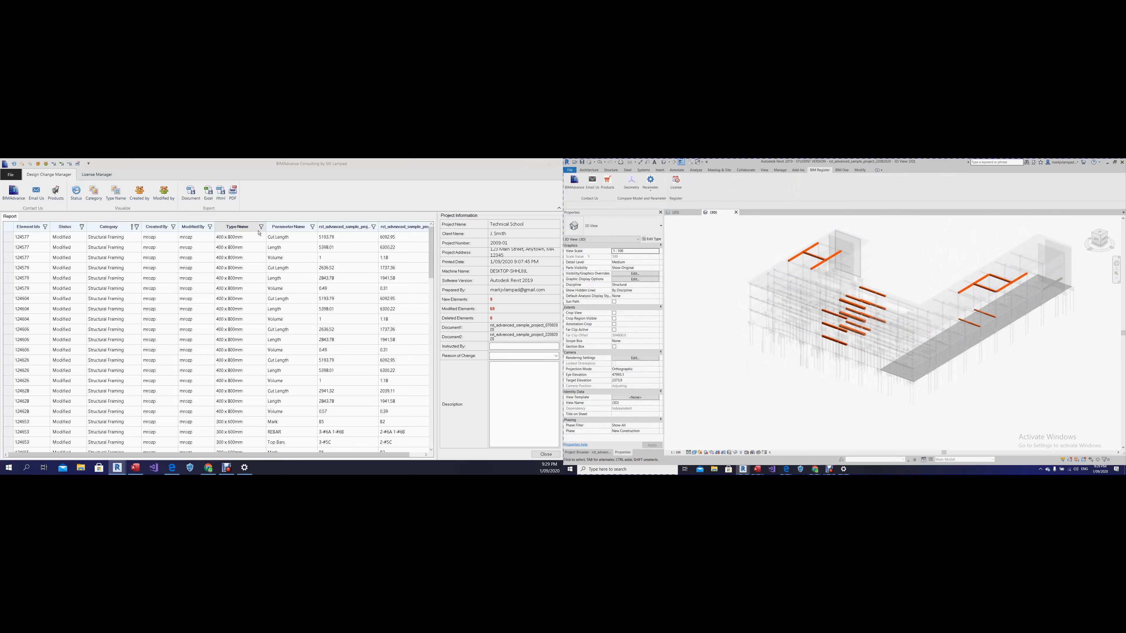
Check the framing type names available for filtering, and visualize the framing changes by type name in the 3D view.
click(261, 227)
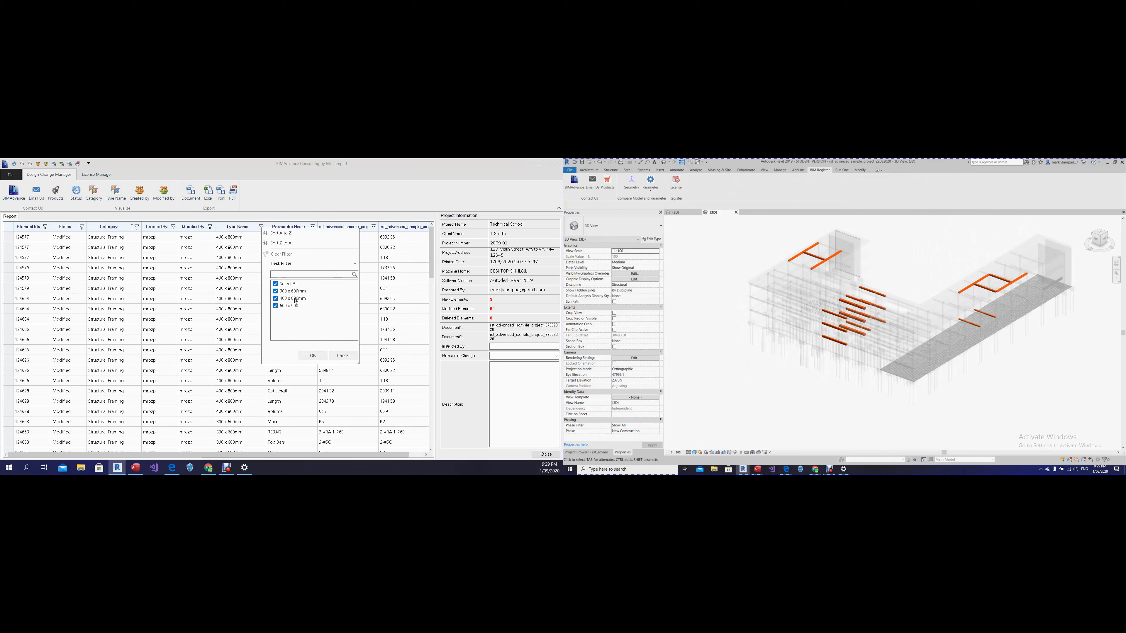
click(343, 355)
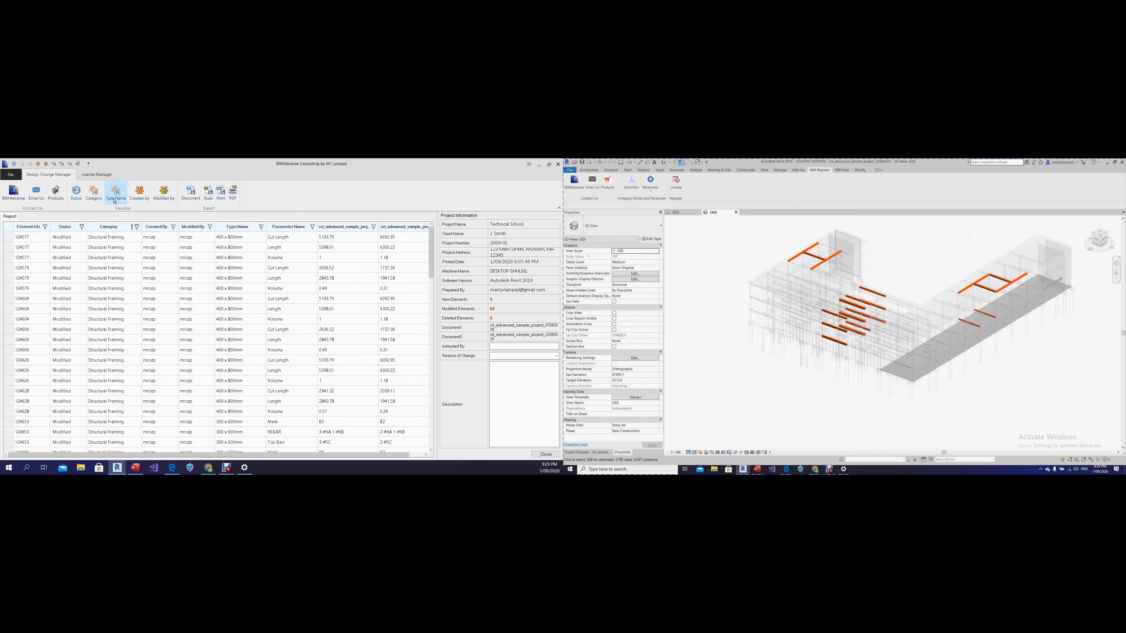
click(114, 198)
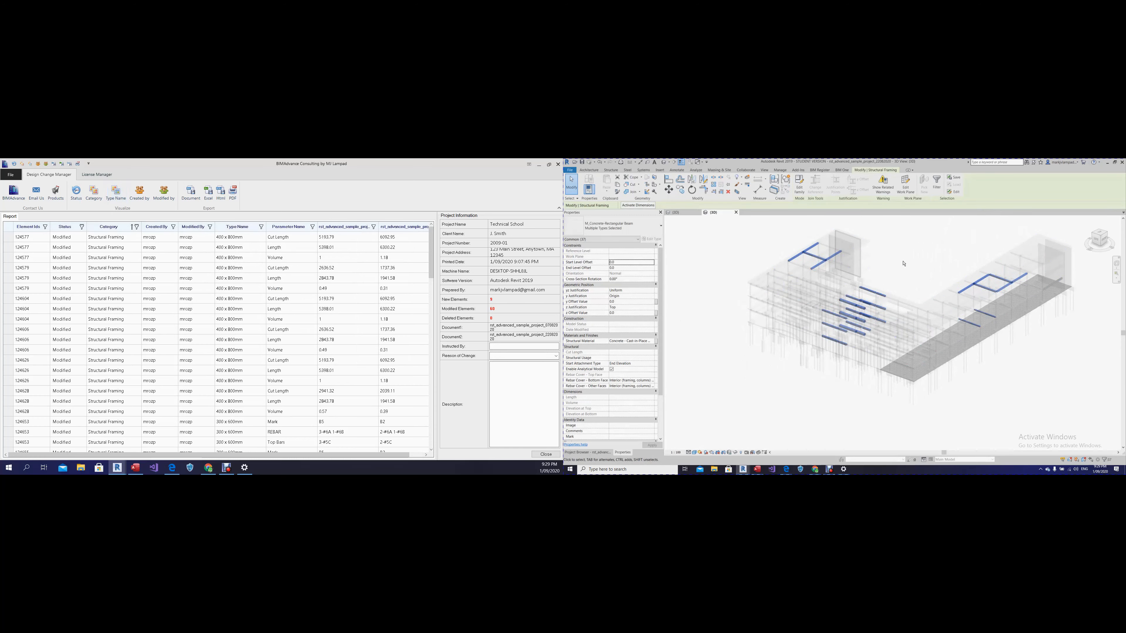
click(914, 326)
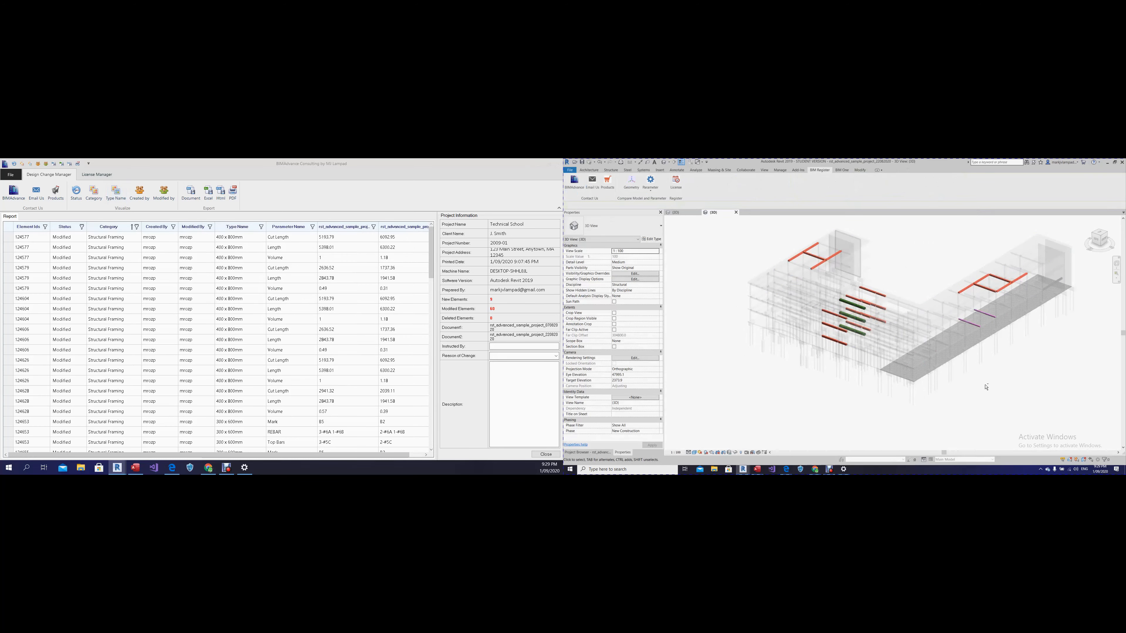
shift+middle_drag(985, 382, 962, 404)
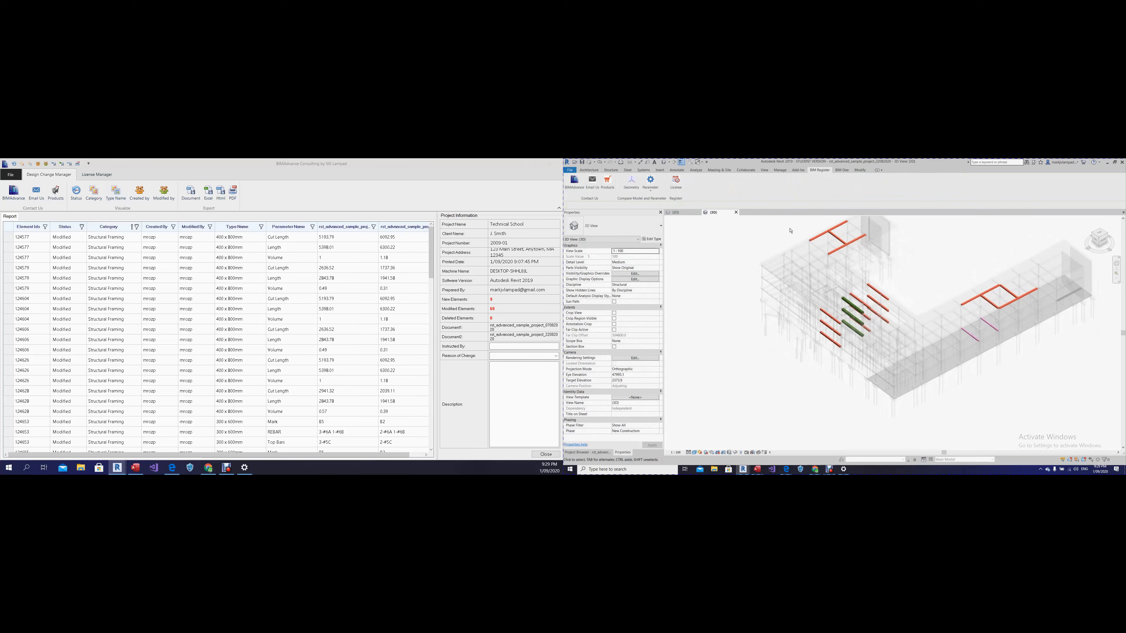
scroll(841, 424, up, 2)
shift+middle_drag(840, 424, 921, 233)
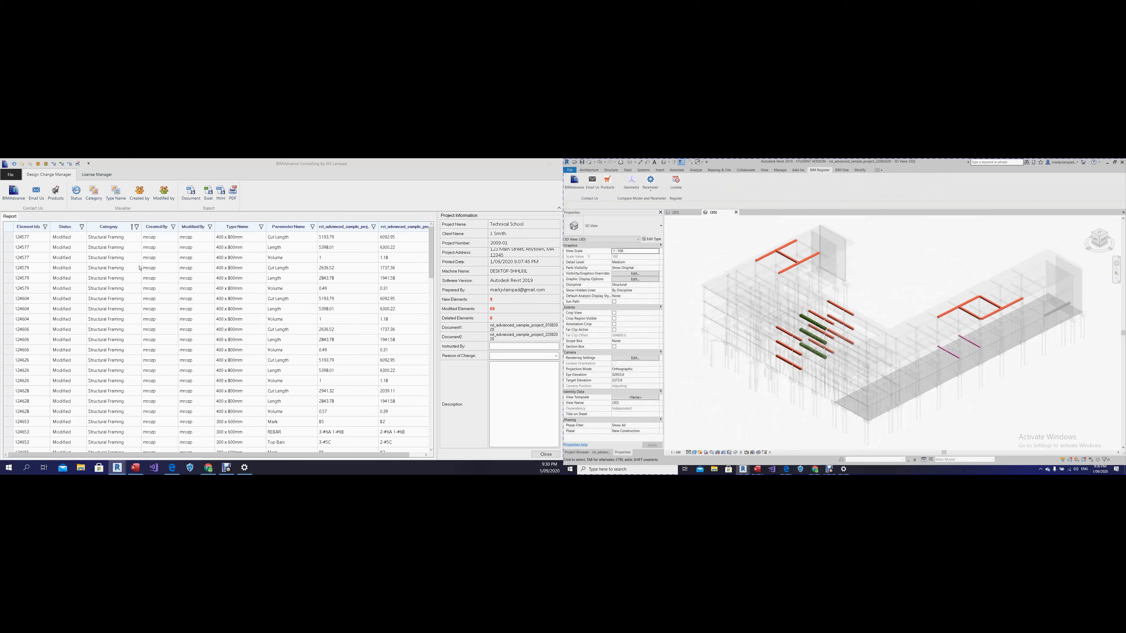
Include all categories in the report again and look through the full list of changes.
click(137, 227)
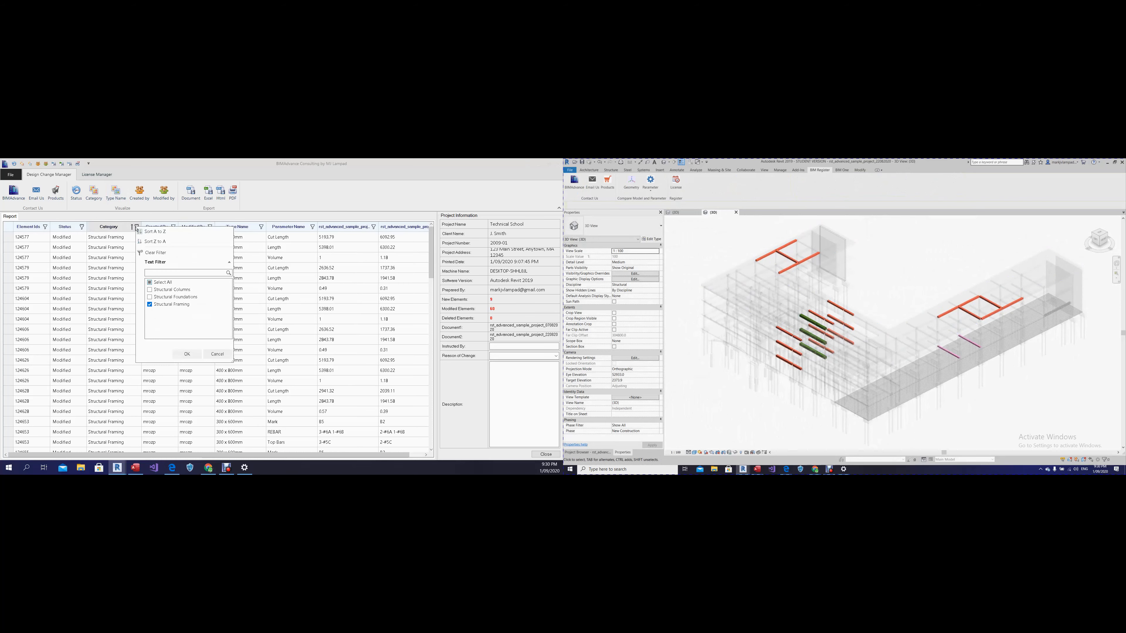
click(151, 282)
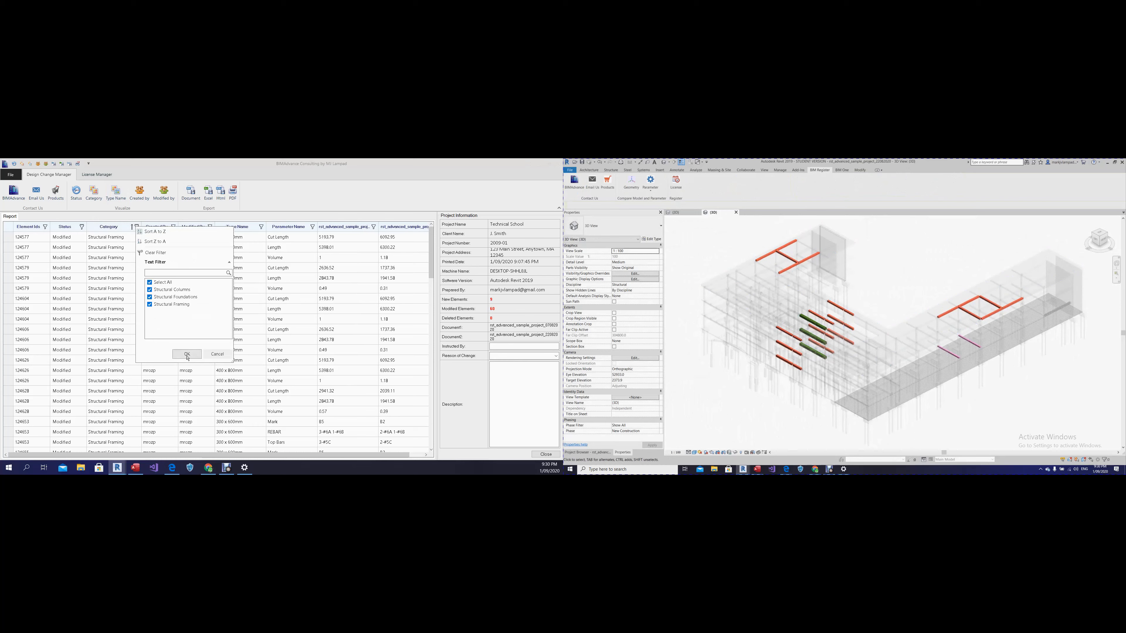
click(186, 354)
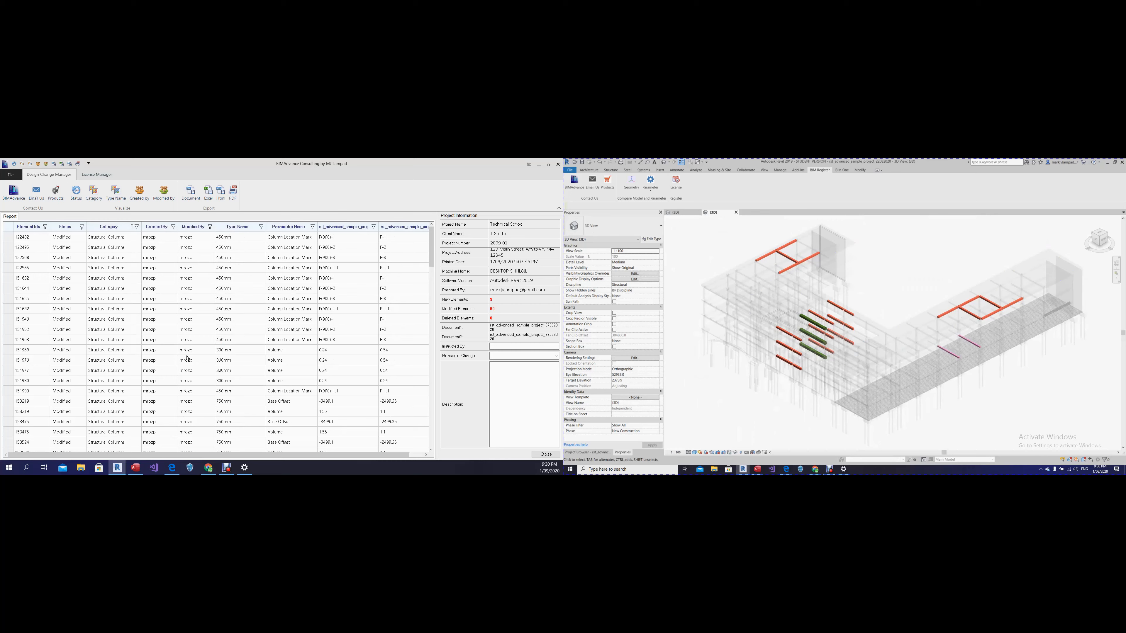
scroll(292, 285, down, 2)
scroll(266, 377, down, 2)
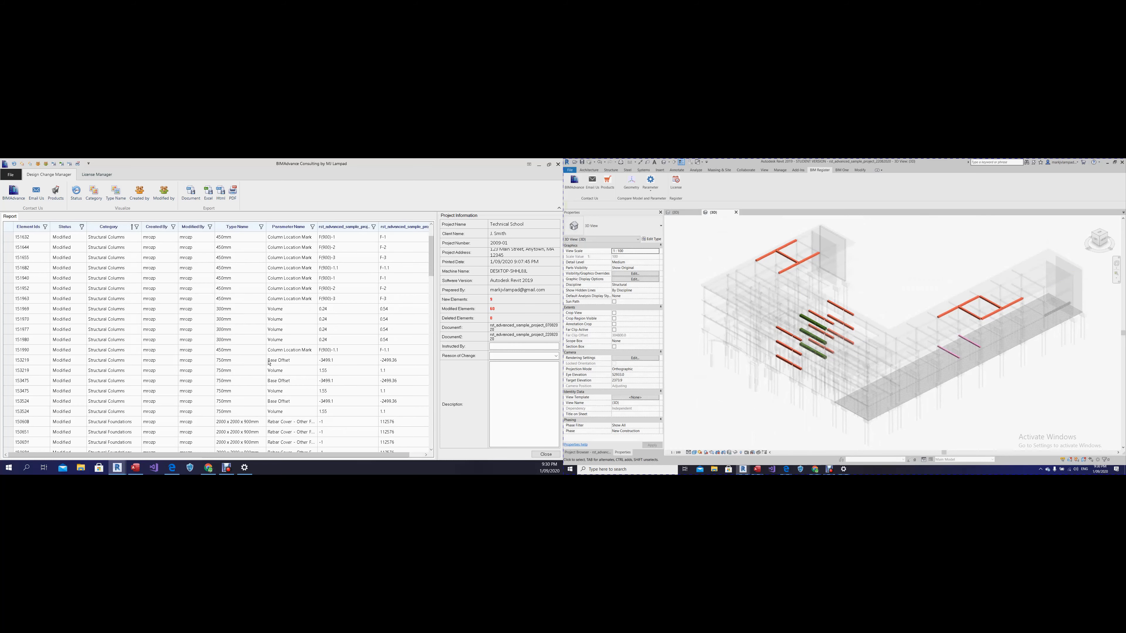
scroll(428, 328, down, 1)
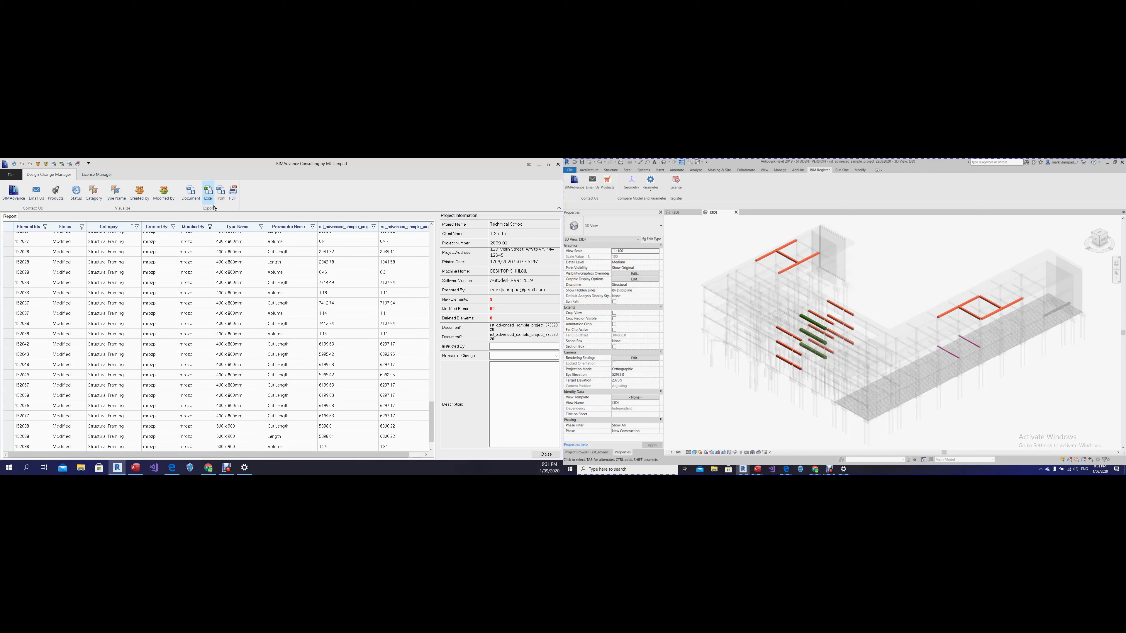
Export the full report to Excel and open the export folder C:\Users\Public\Documents\Design Change Manager.
click(214, 208)
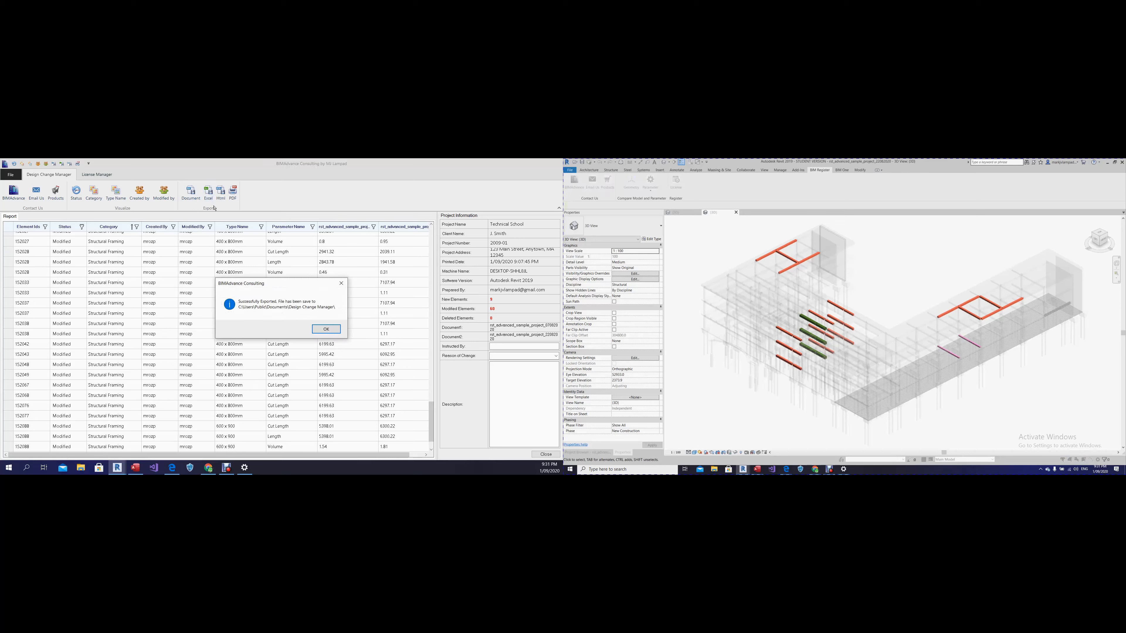
click(741, 325)
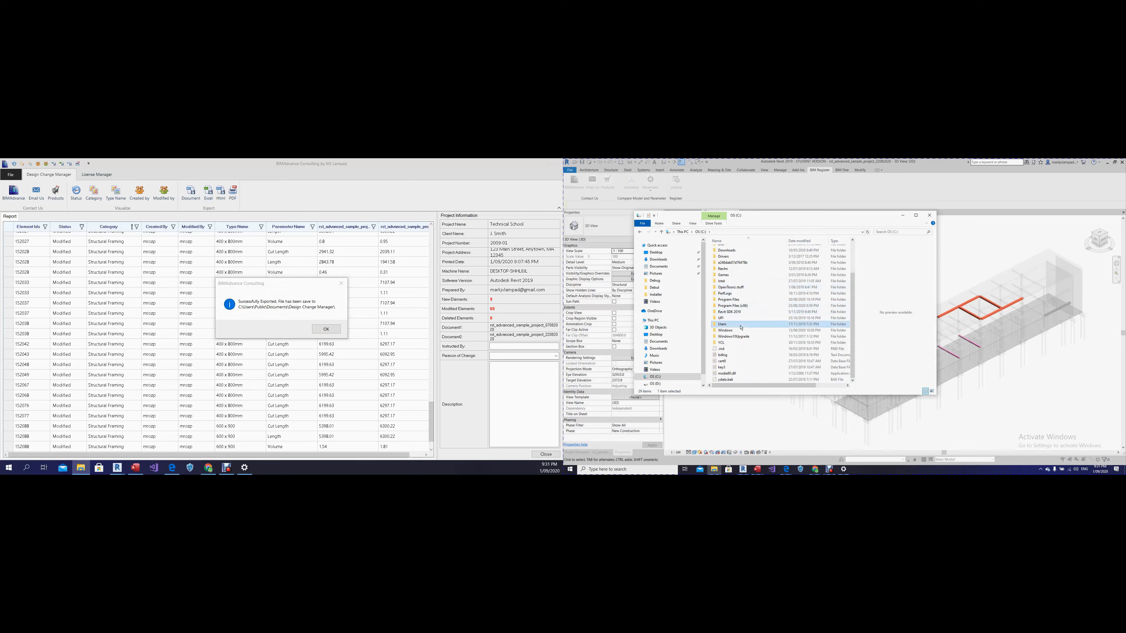
double_click(740, 327)
double_click(735, 268)
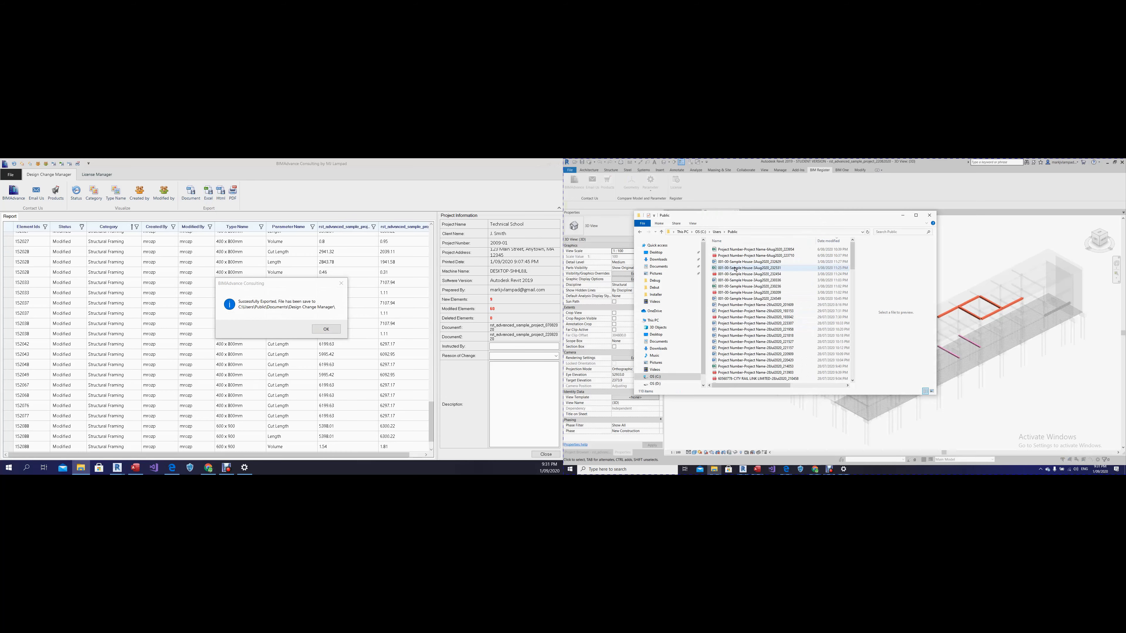
scroll(735, 269, down, 20)
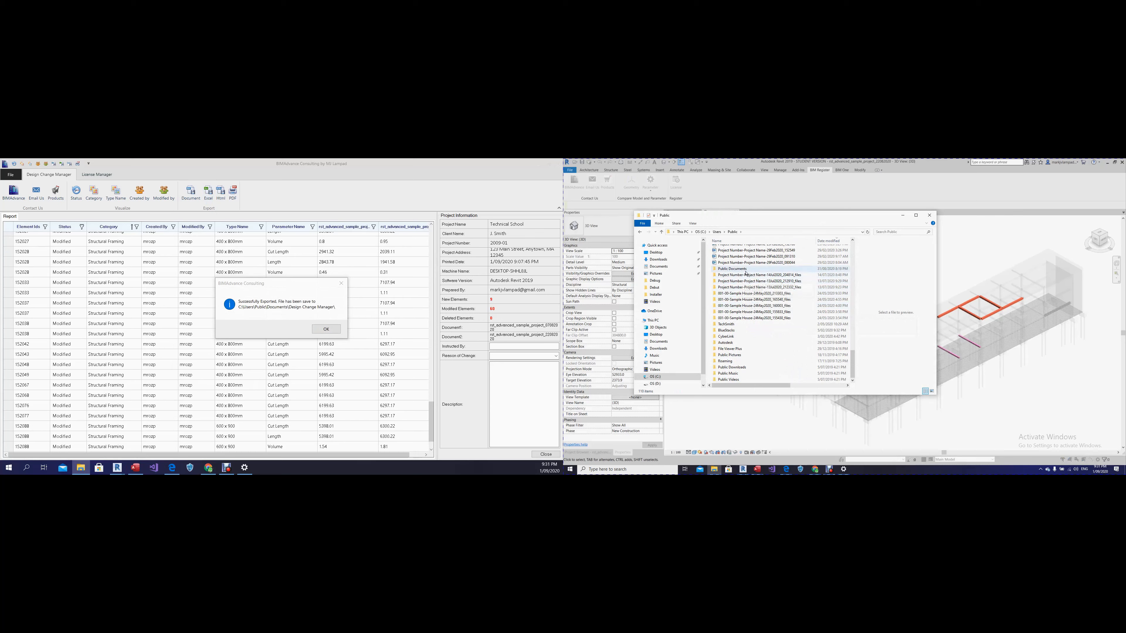
double_click(735, 269)
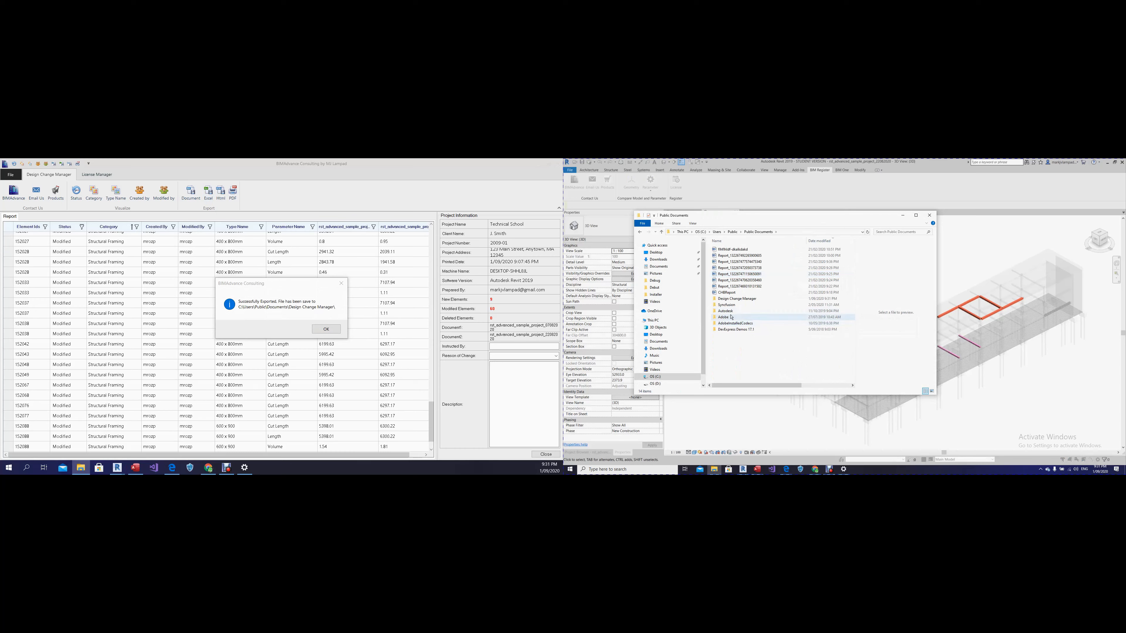
double_click(737, 299)
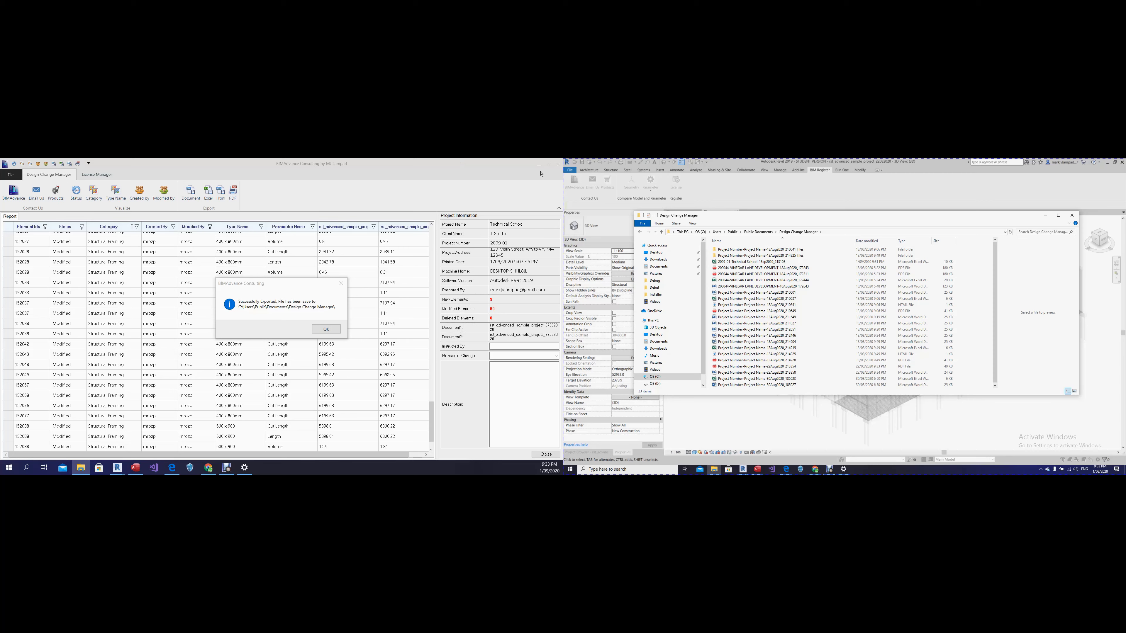
Open the exported Technical School workbook in Excel and review its rows against the change report.
click(743, 262)
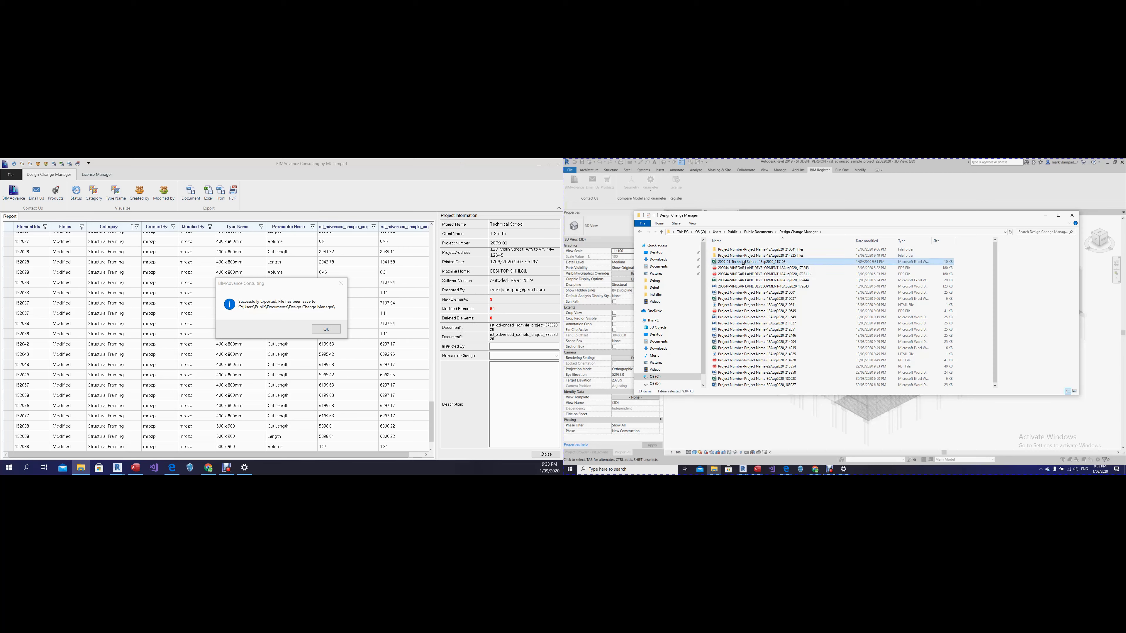
double_click(743, 262)
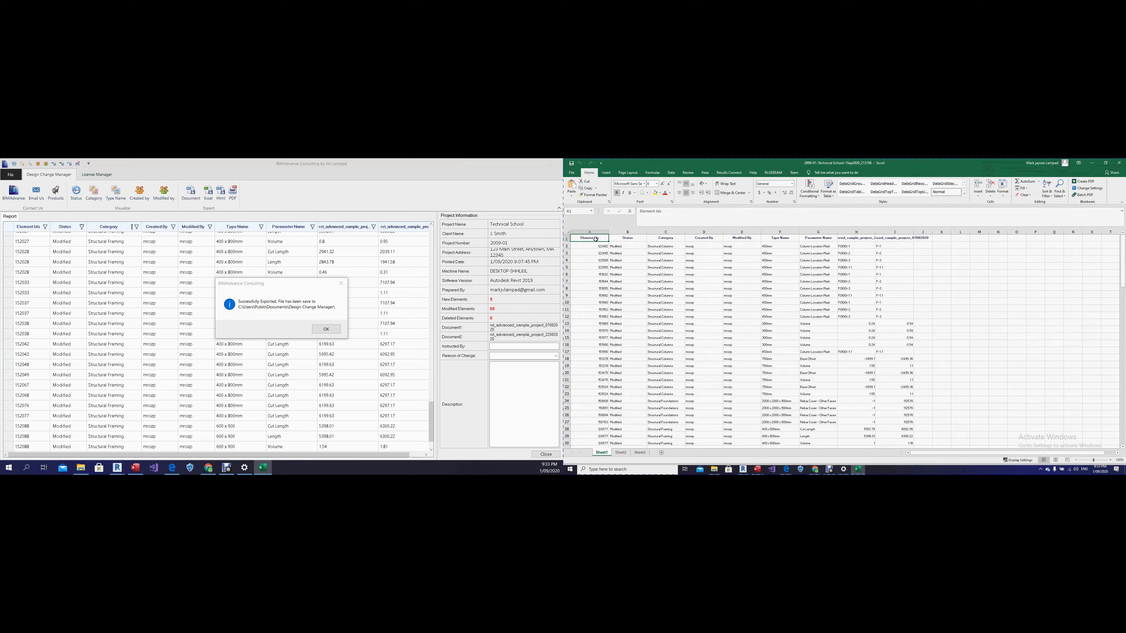
key(Return)
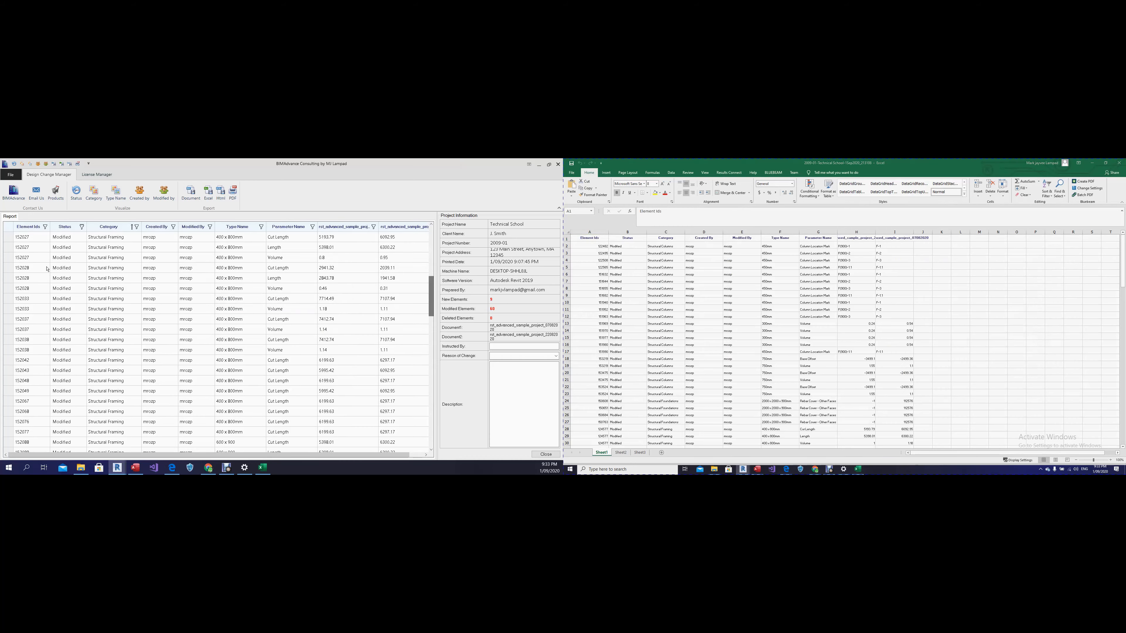
drag(590, 249, 912, 410)
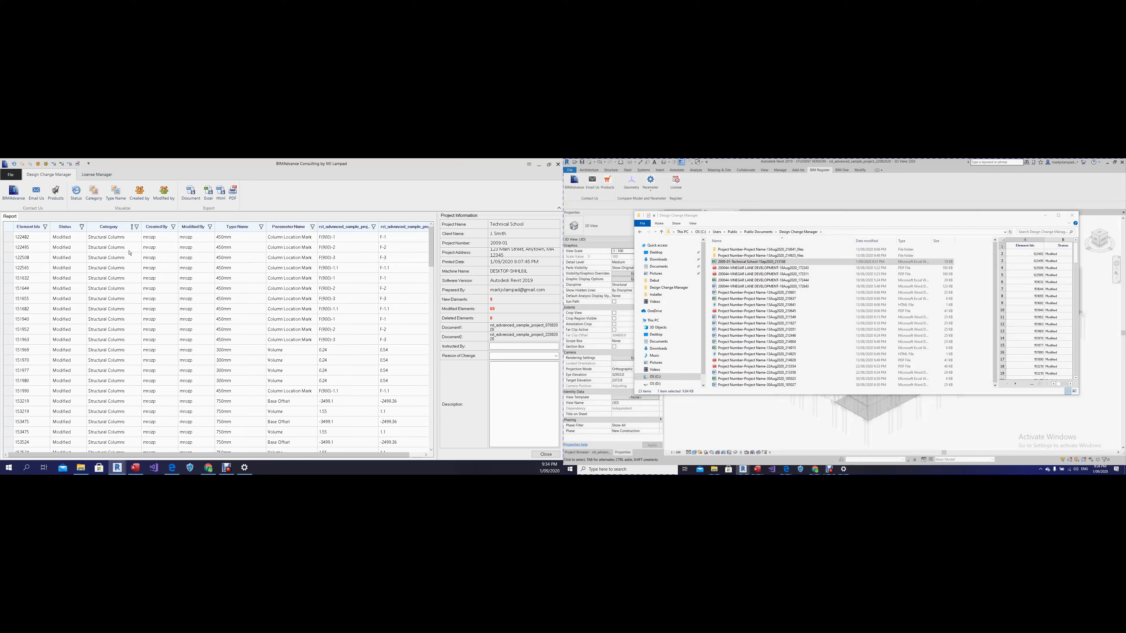
Filter the report to Structural Columns with the Volume parameter only.
click(137, 228)
click(152, 281)
click(152, 289)
click(188, 353)
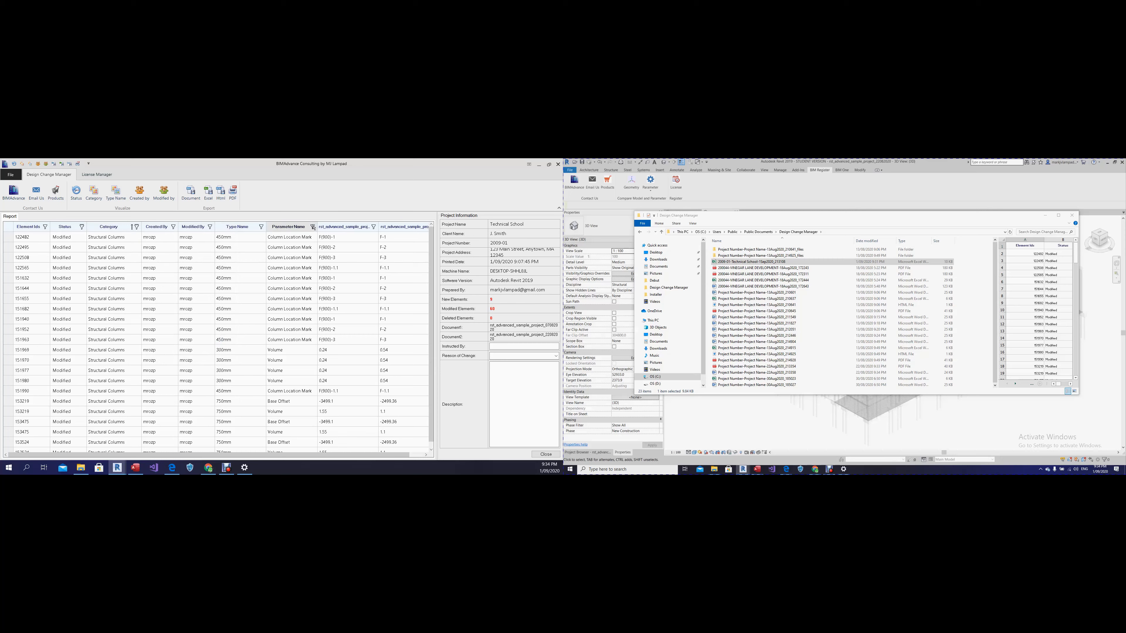
click(313, 227)
click(326, 282)
click(327, 304)
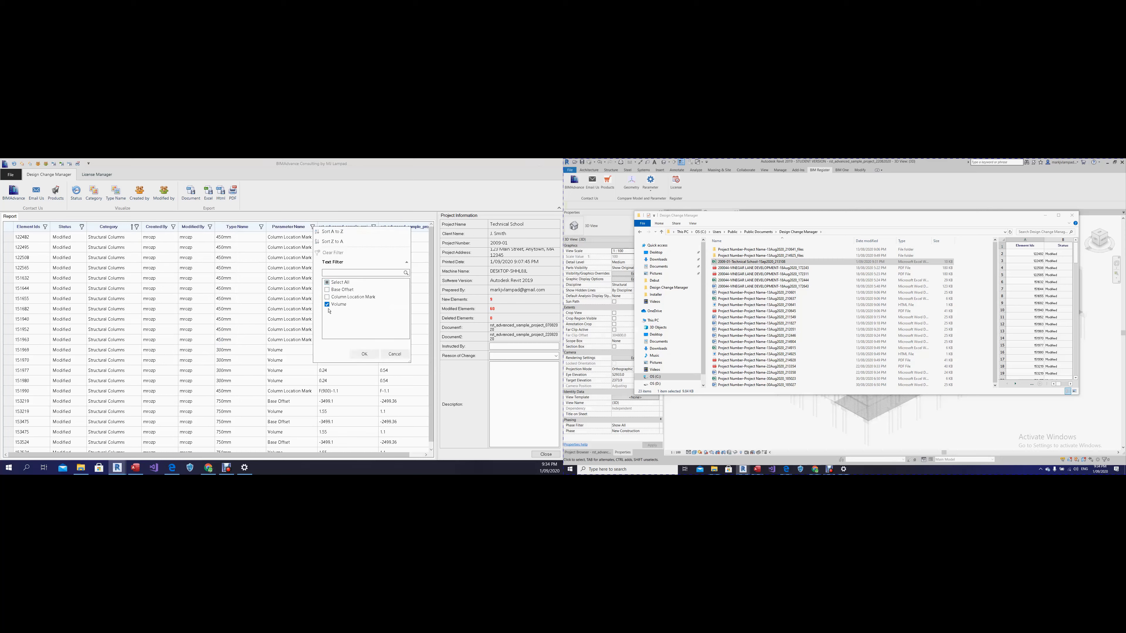
click(375, 355)
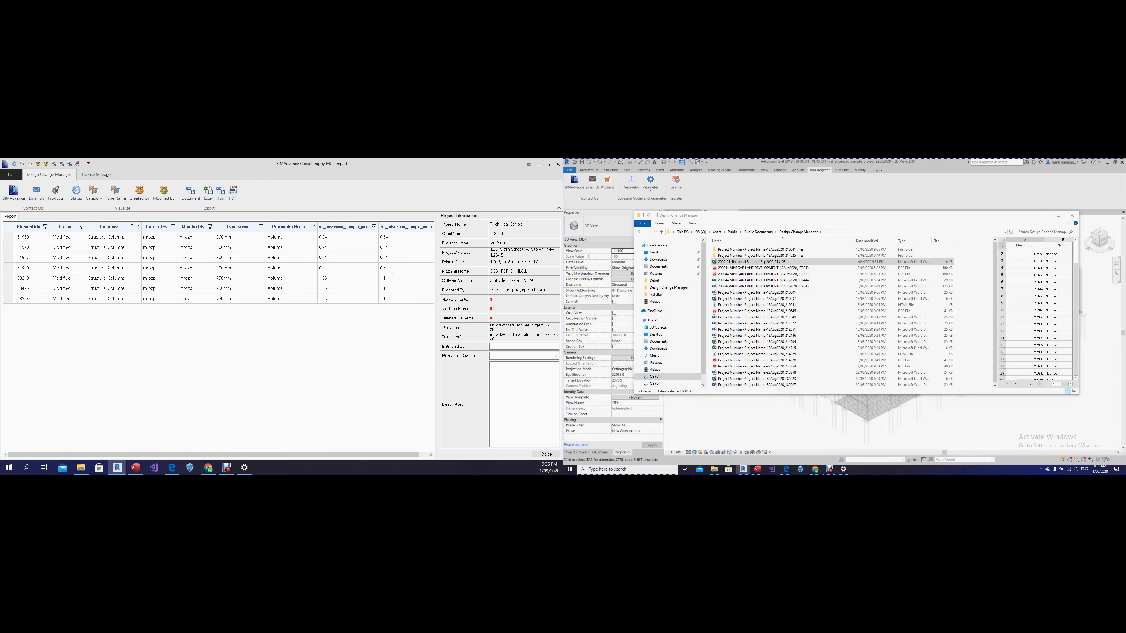
Locate the first listed column, element 151969, in the 3D model and inspect it from different angles.
click(1046, 217)
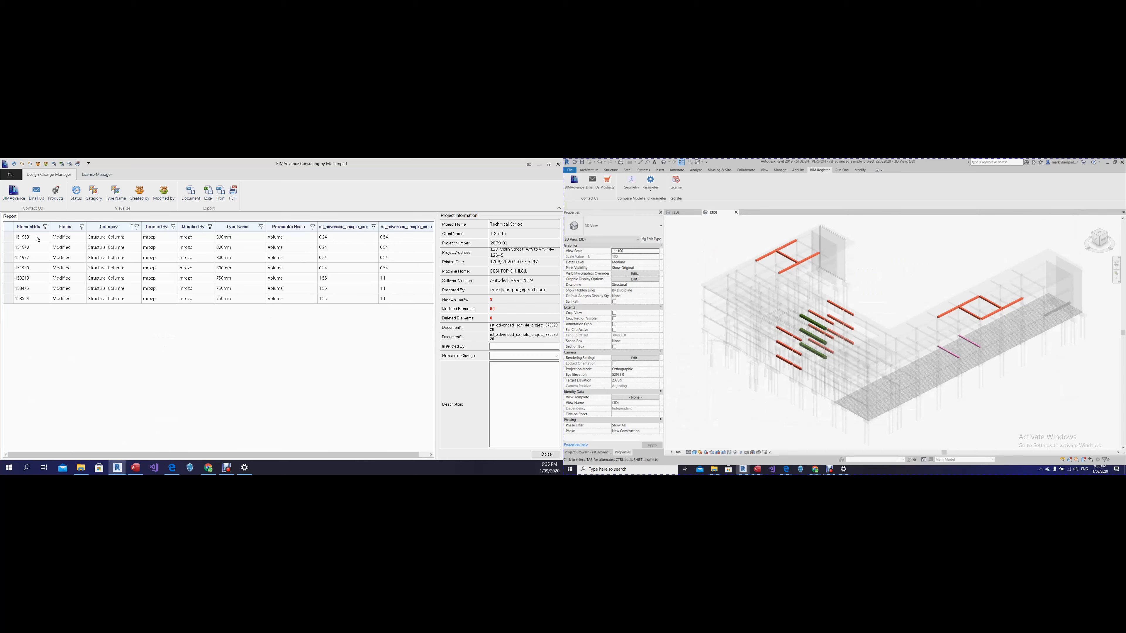
click(38, 238)
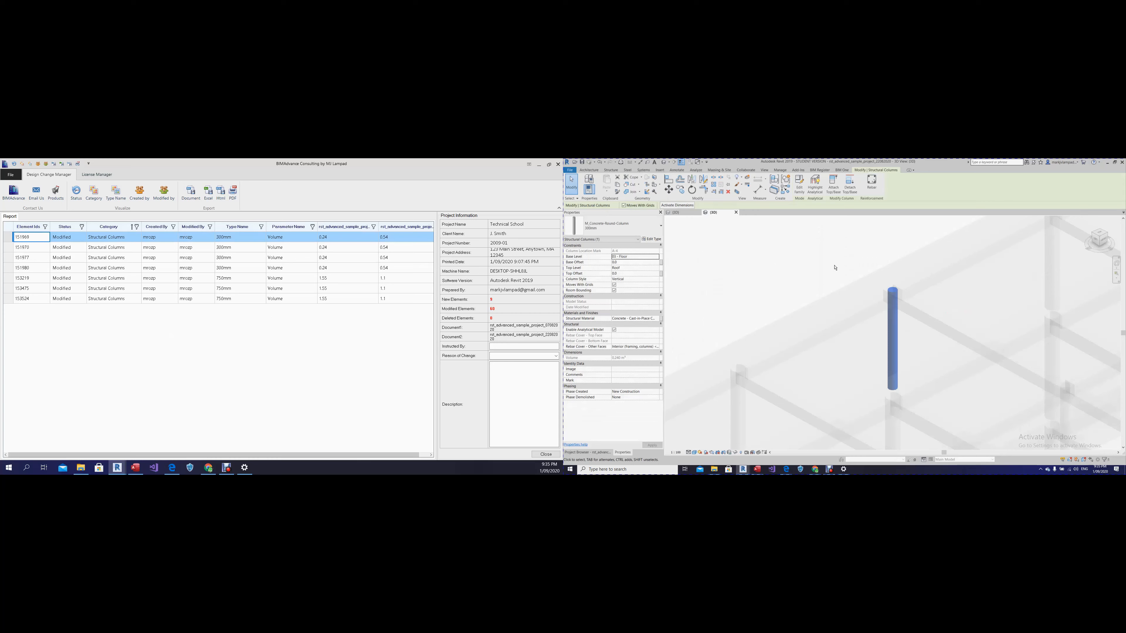
click(836, 267)
shift+middle_drag(837, 267, 799, 369)
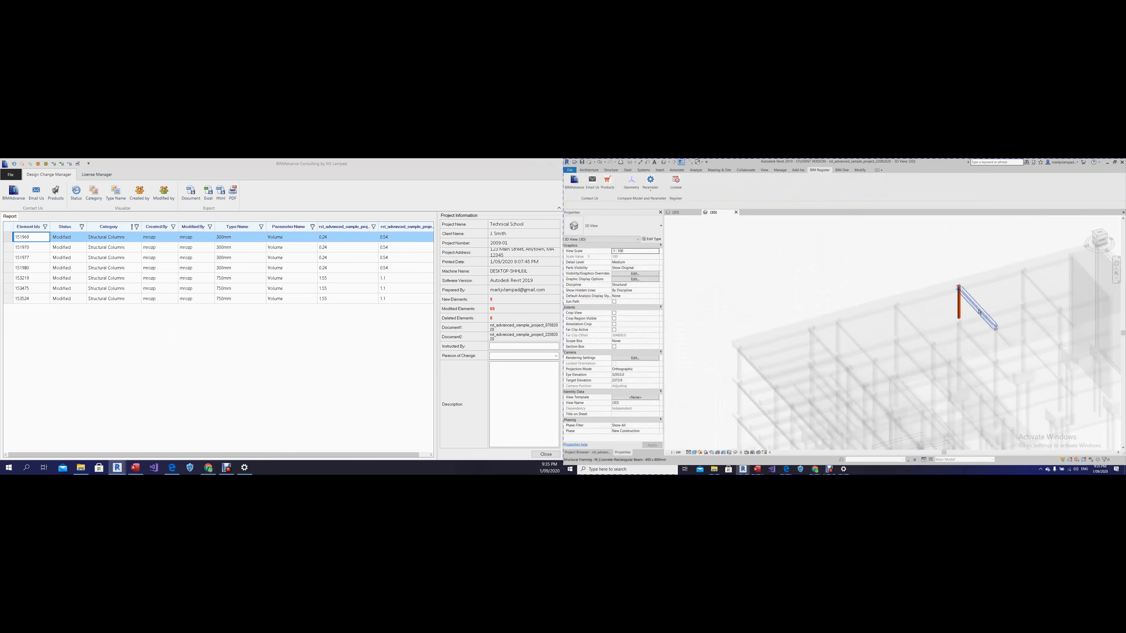
shift+middle_drag(980, 312, 931, 328)
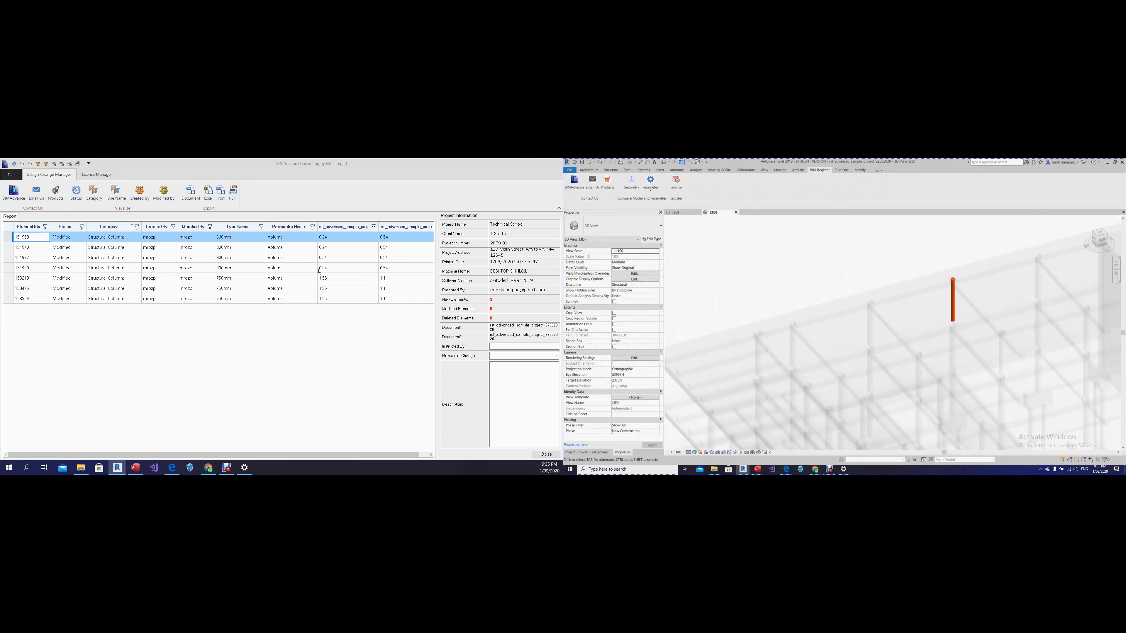
Locate the second listed column and the 750mm column 153219 in the 3D model, and inspect the latter within the whole structure.
click(28, 250)
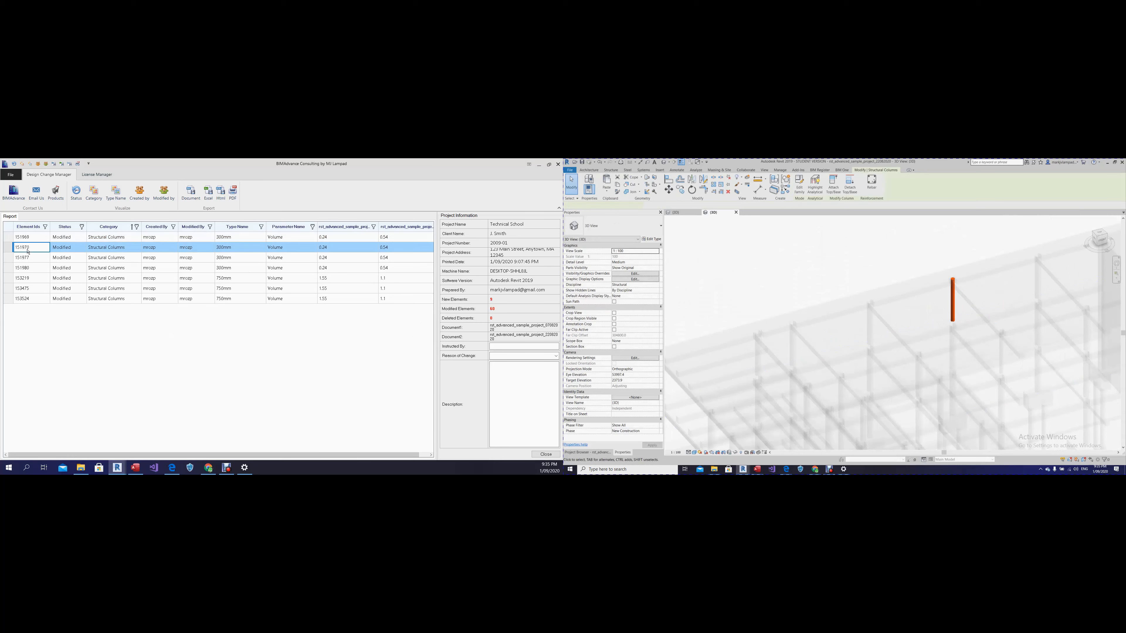
click(390, 278)
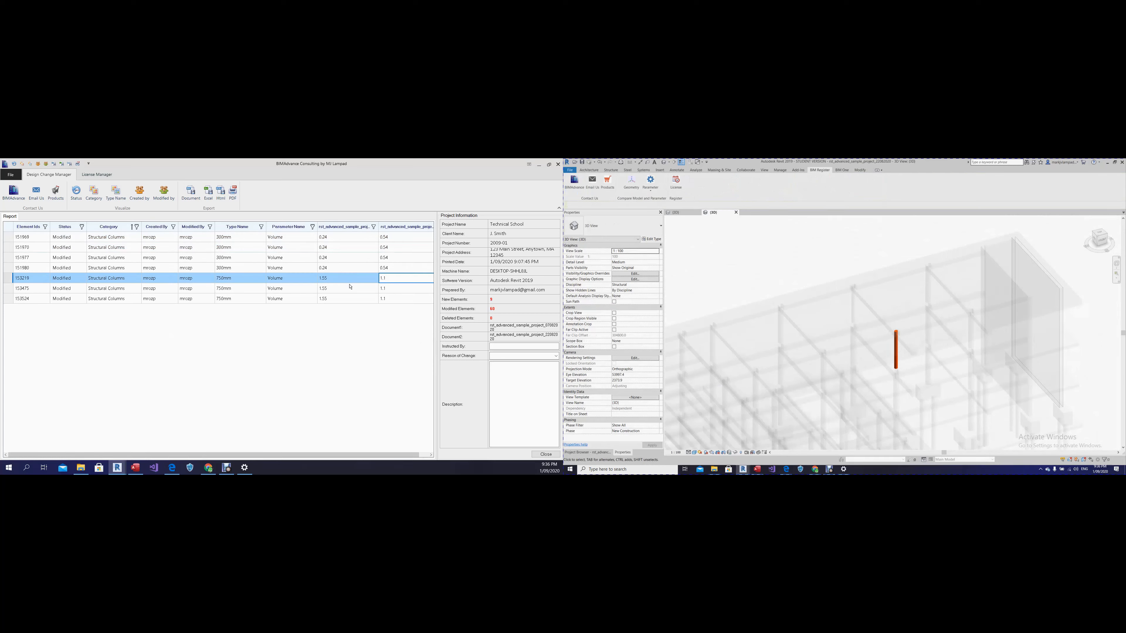
double_click(29, 281)
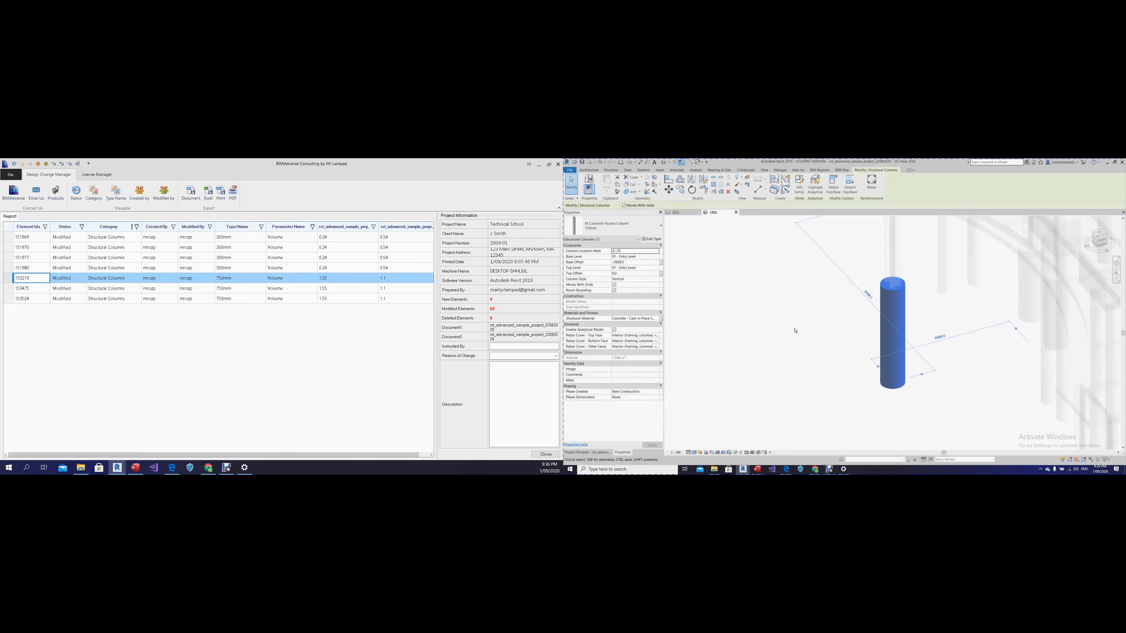
scroll(913, 367, down, 5)
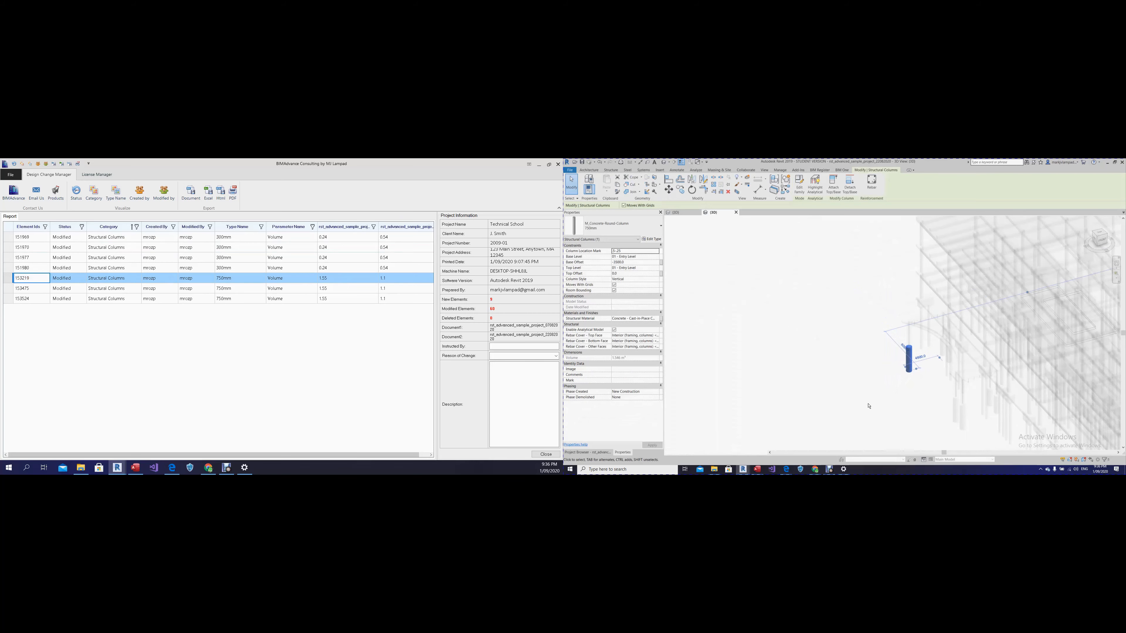
middle_drag(926, 410, 861, 407)
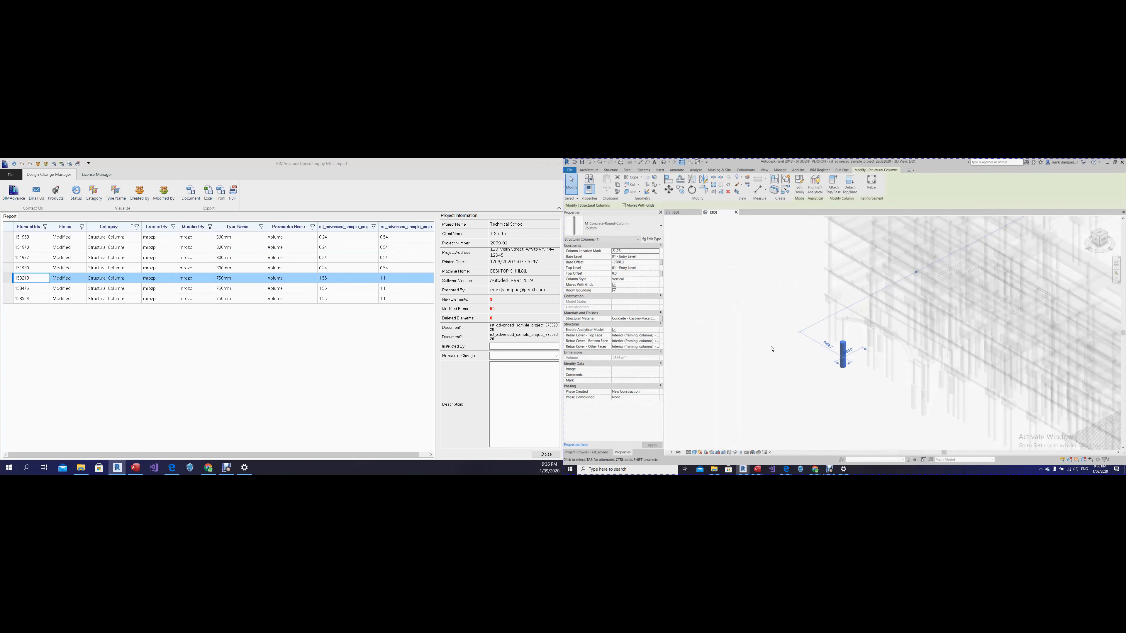
click(827, 358)
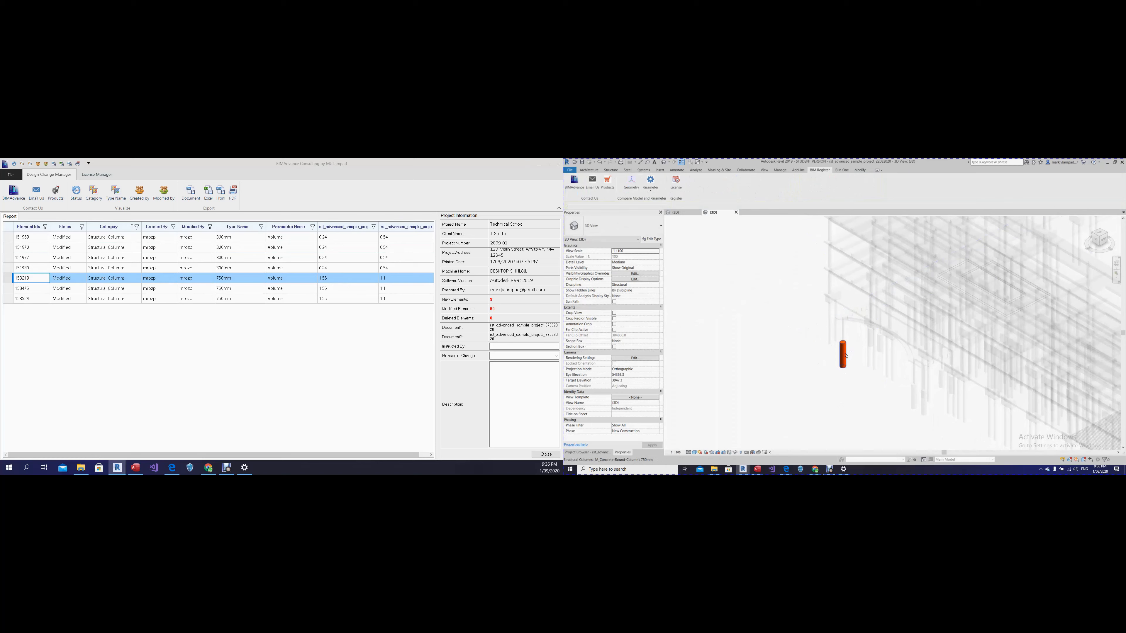
scroll(819, 363, down, 4)
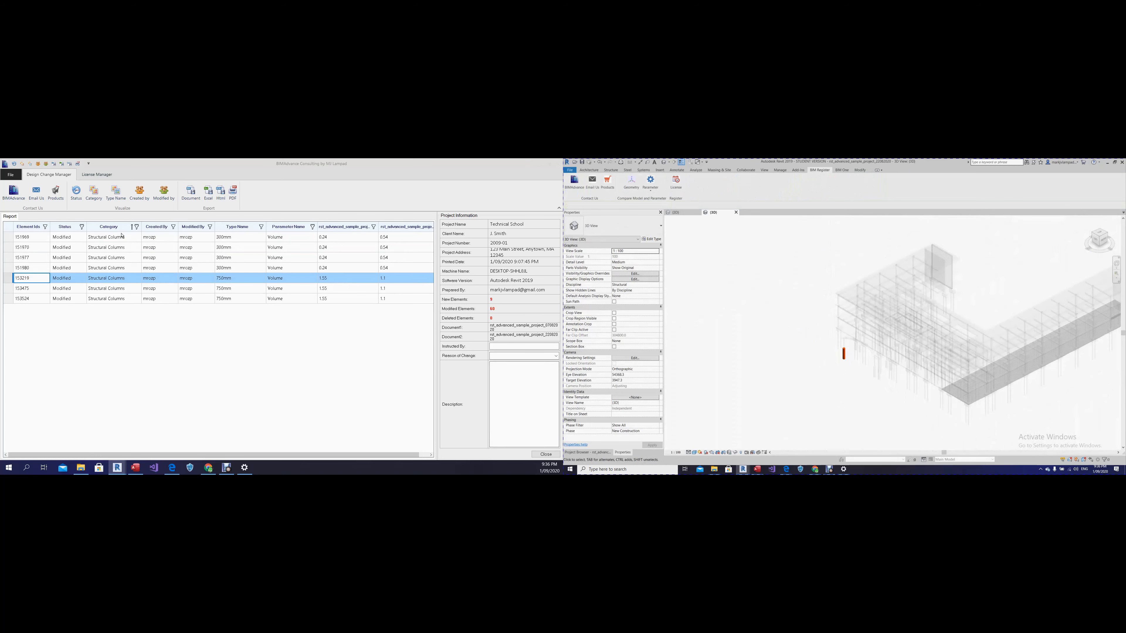
Export the filtered column report to PDF and open the exported Technical School PDF on the second display.
click(233, 201)
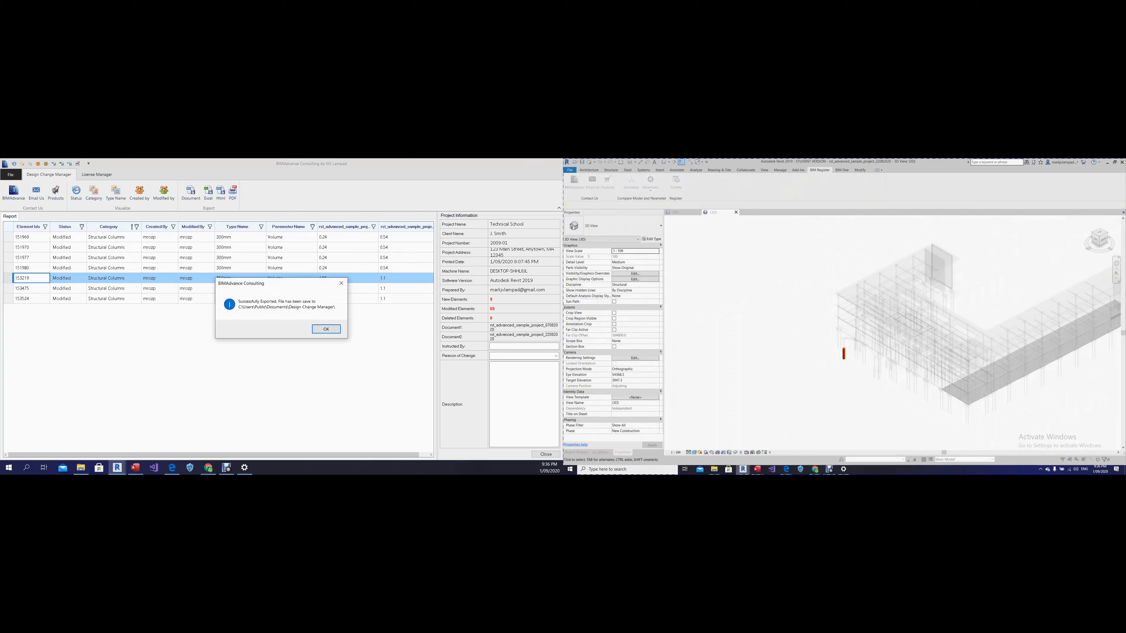
click(715, 469)
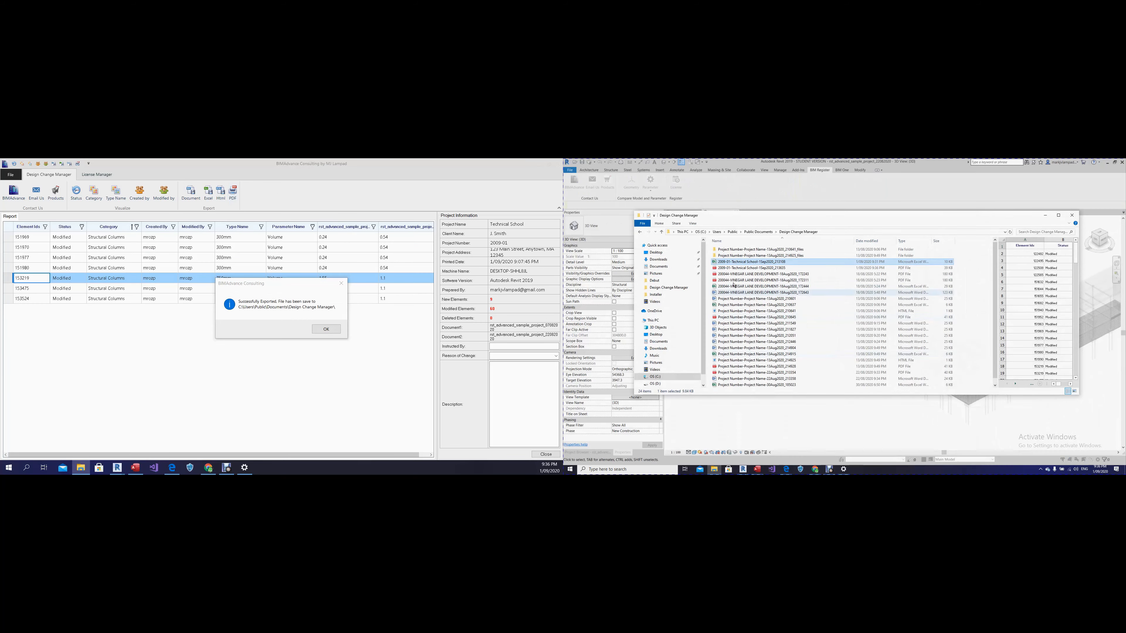
click(736, 268)
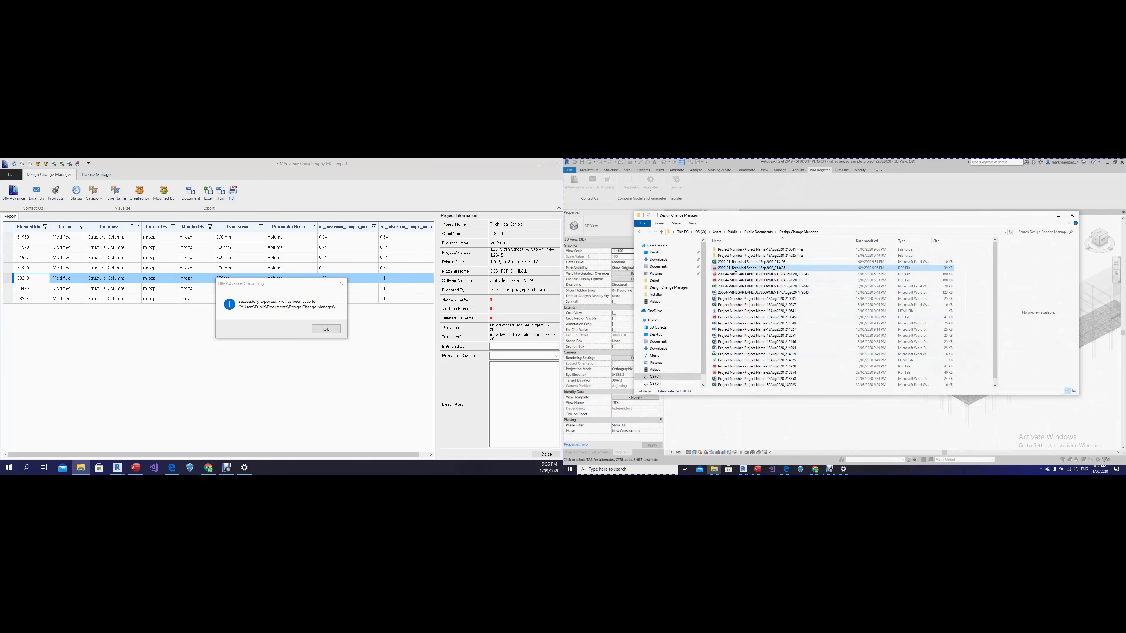
double_click(735, 268)
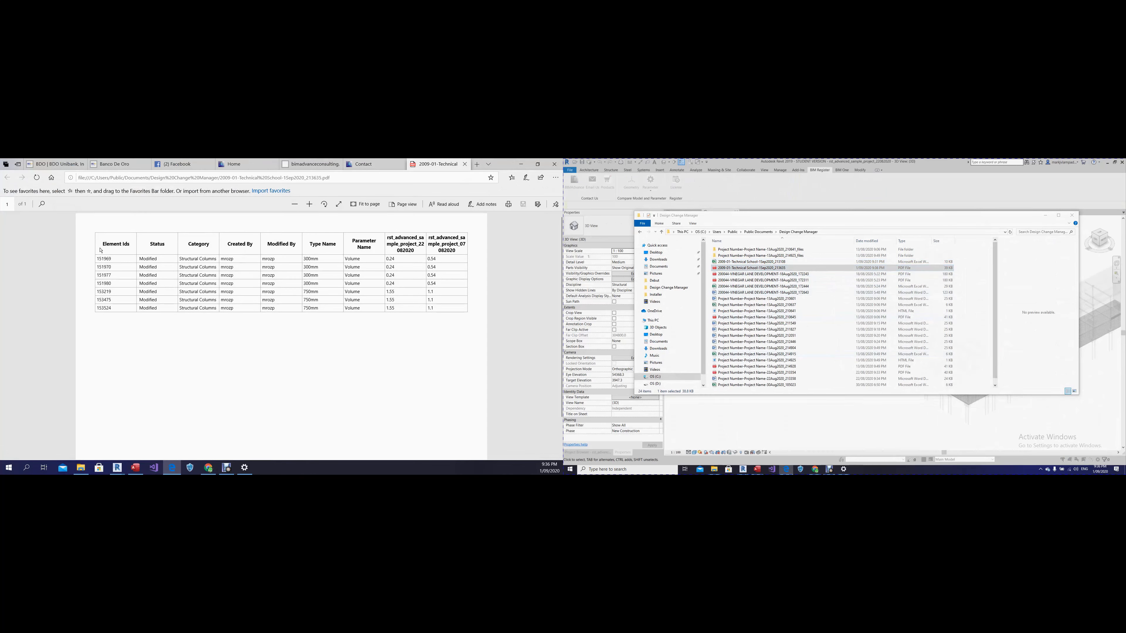
key(super+shift+Right)
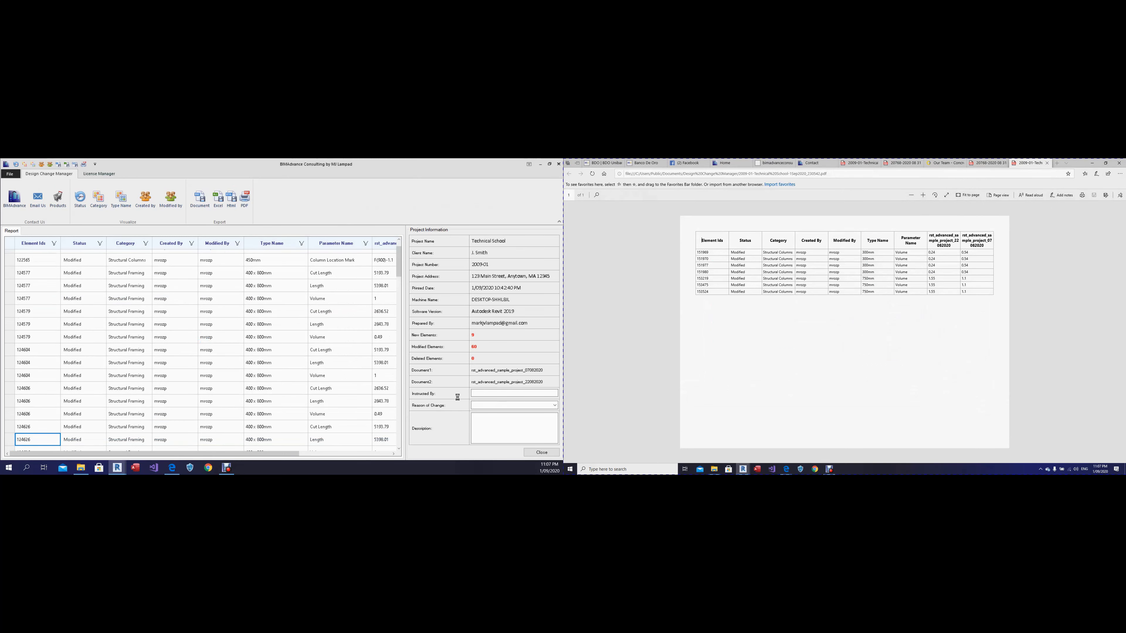
Enter the instructing person's name, set the reason of change to Design Change-Architectural, and describe it as "Wall alignment from Architectural model has been changed.".
click(499, 392)
click(540, 405)
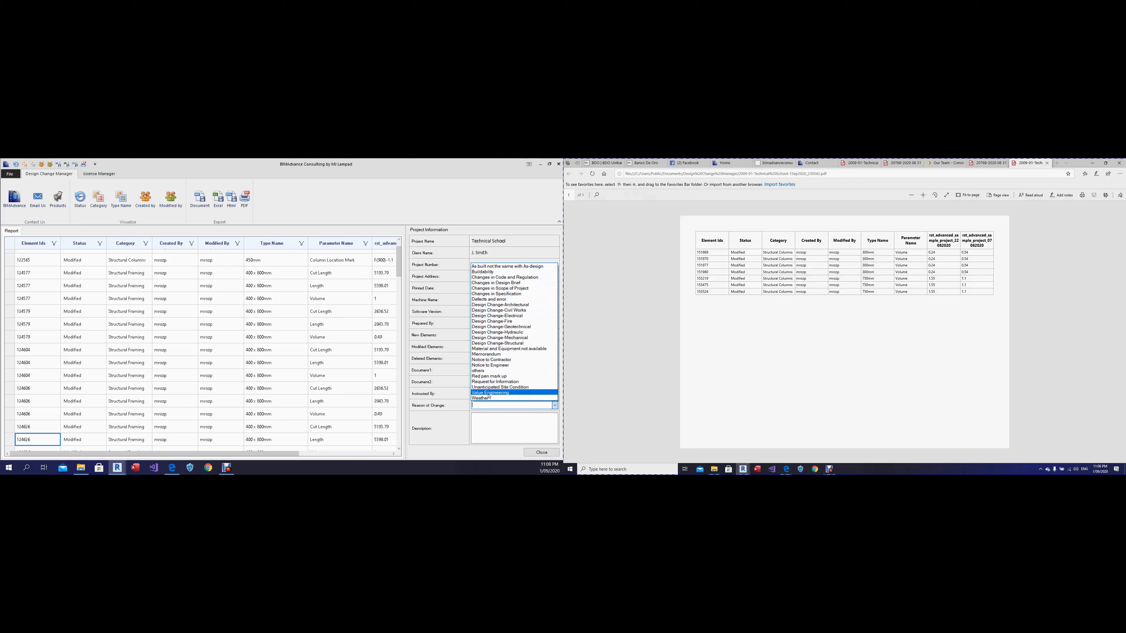
click(517, 305)
click(500, 426)
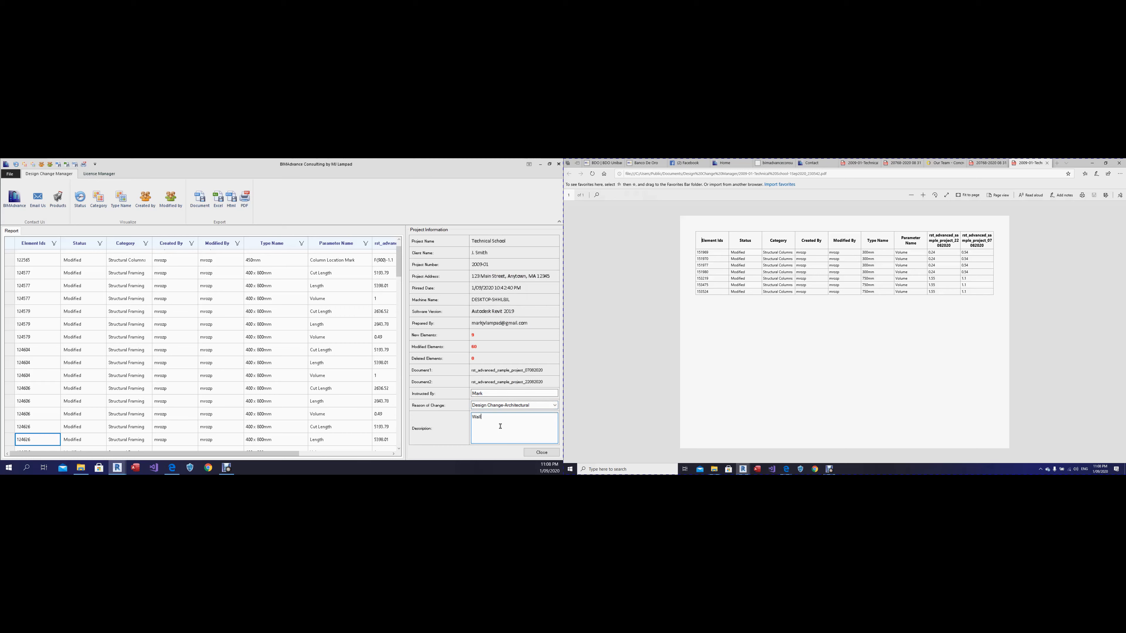
text(gnment from Architectural model has been chaange)
click(500, 422)
key(BackSpace)
key(BackSpace)
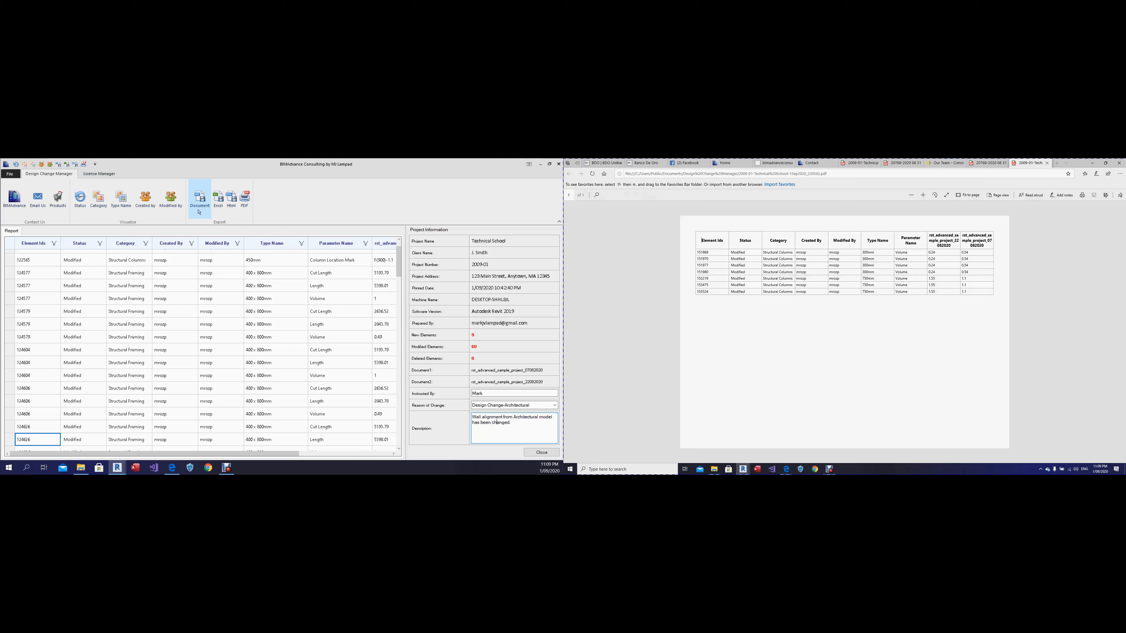
Export the full report as a Word document and open the exported Technical School file in Word to review its project details and element properties.
click(201, 213)
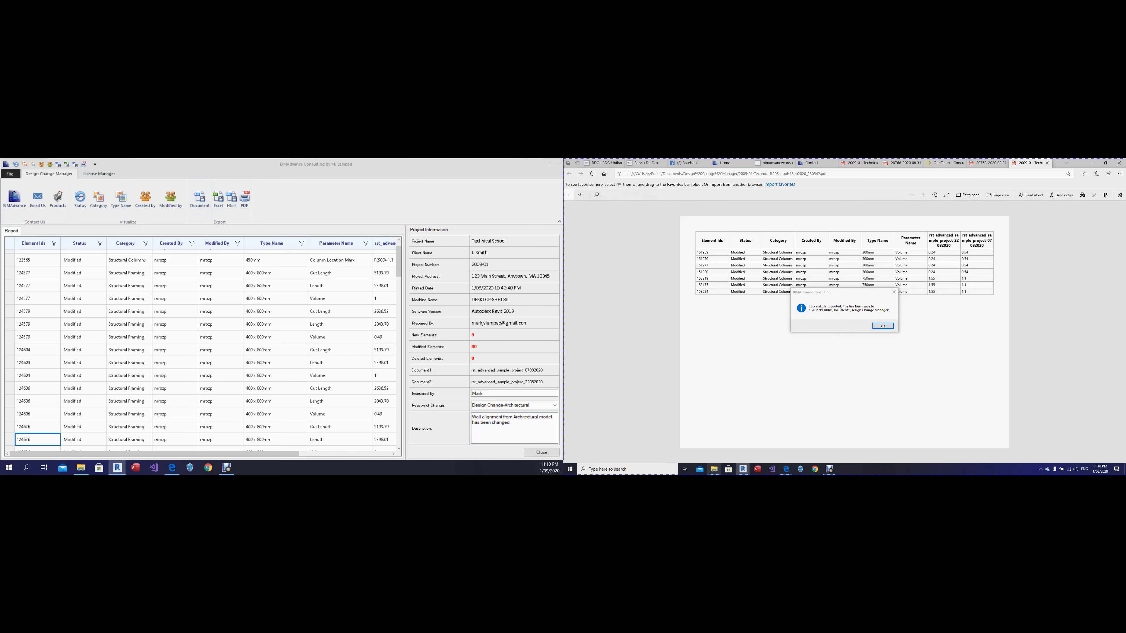
click(883, 326)
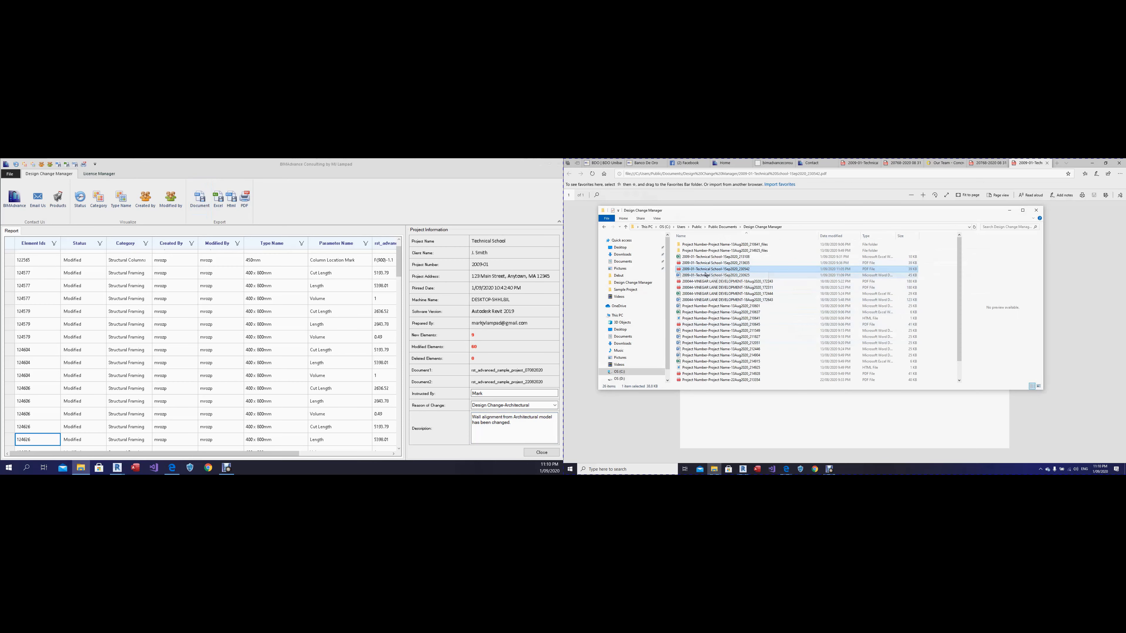
click(715, 275)
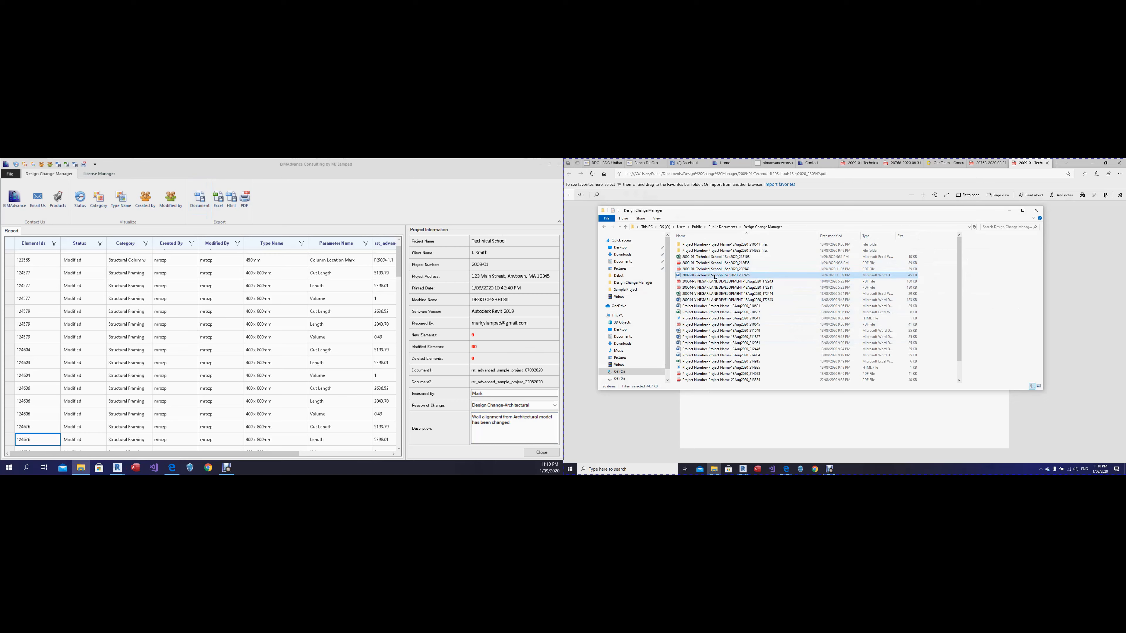
double_click(715, 276)
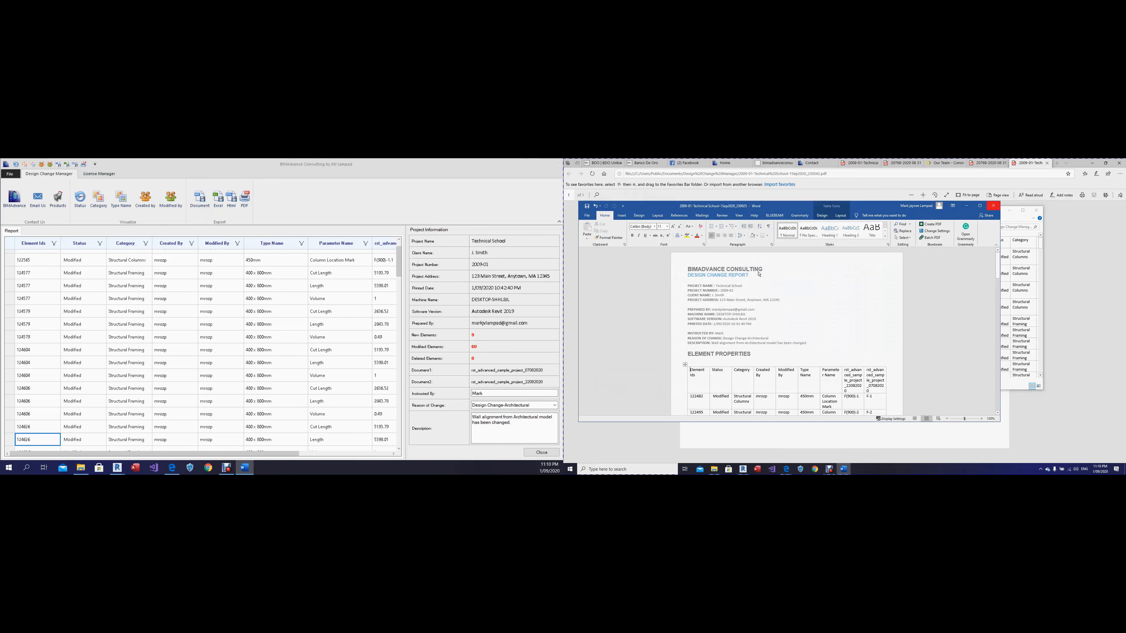
click(979, 205)
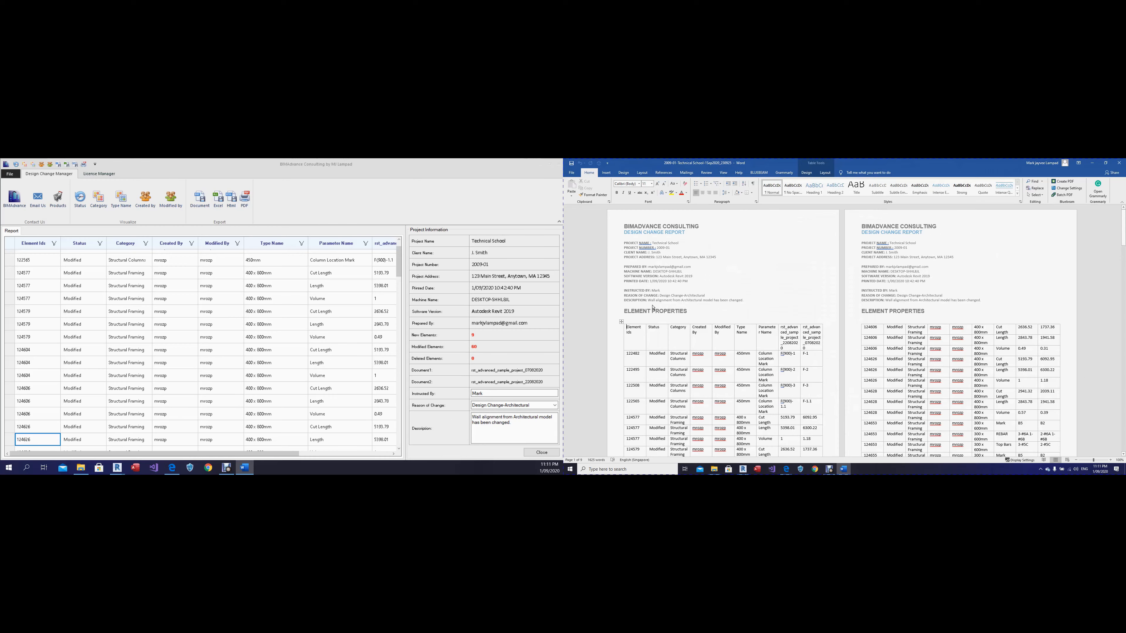
scroll(726, 307, down, 7)
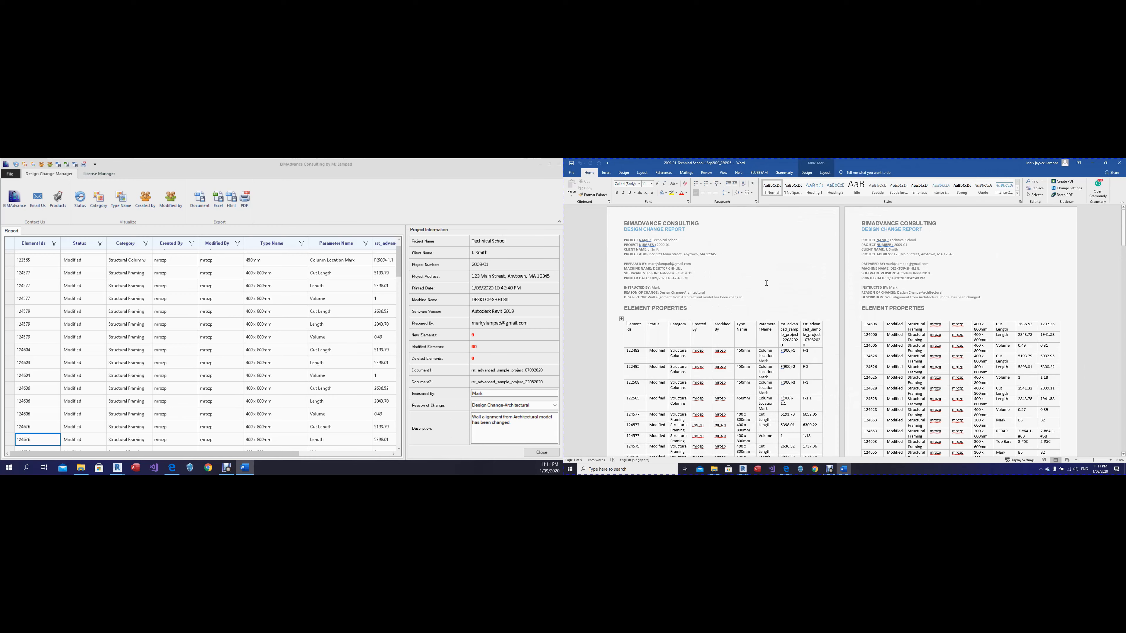